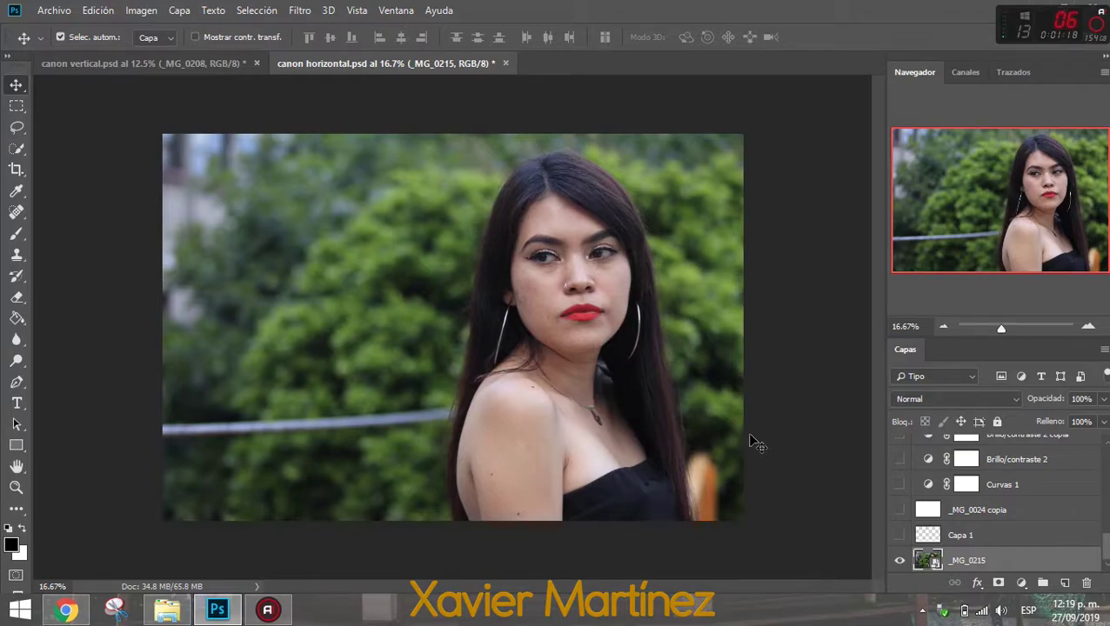
Drag _MG_0215.JPG from the Leticia folder onto Photoshop to open it in Camera Raw
{"action": "left_click", "coordinate": [167, 610]}
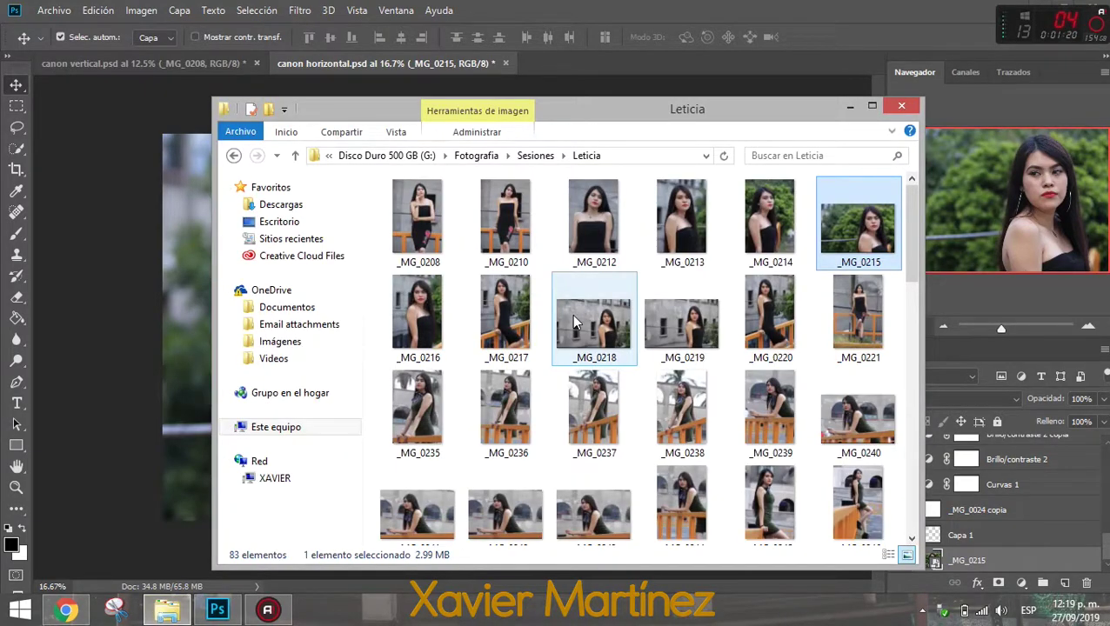
{"action": "left_click", "coordinate": [169, 347]}
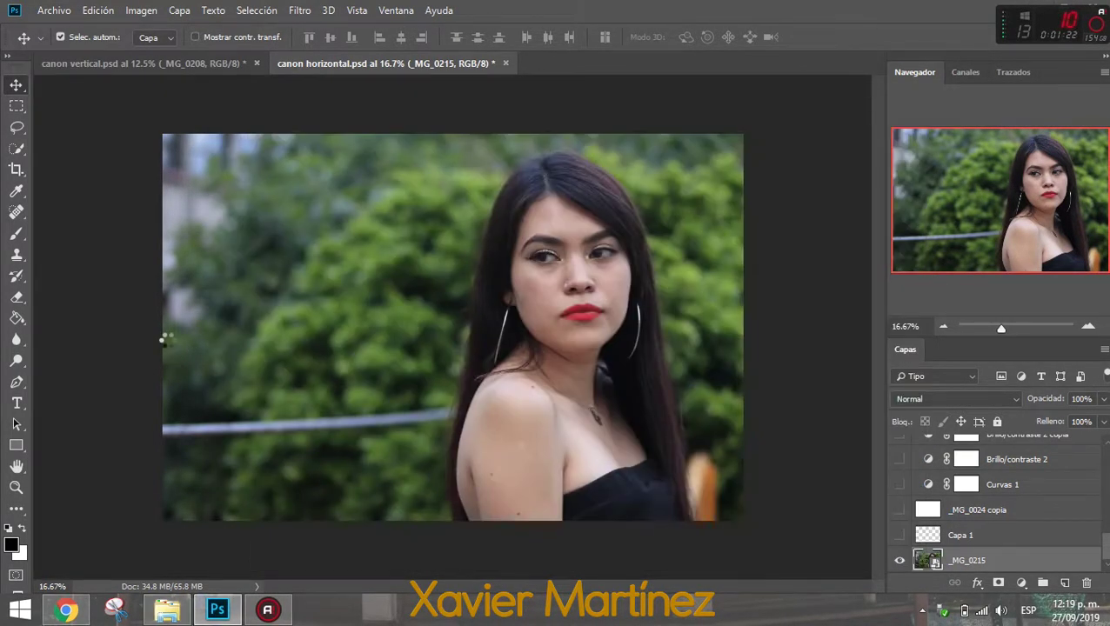
{"action": "left_click_drag", "start_coordinate": [163, 339], "coordinate": [165, 337]}
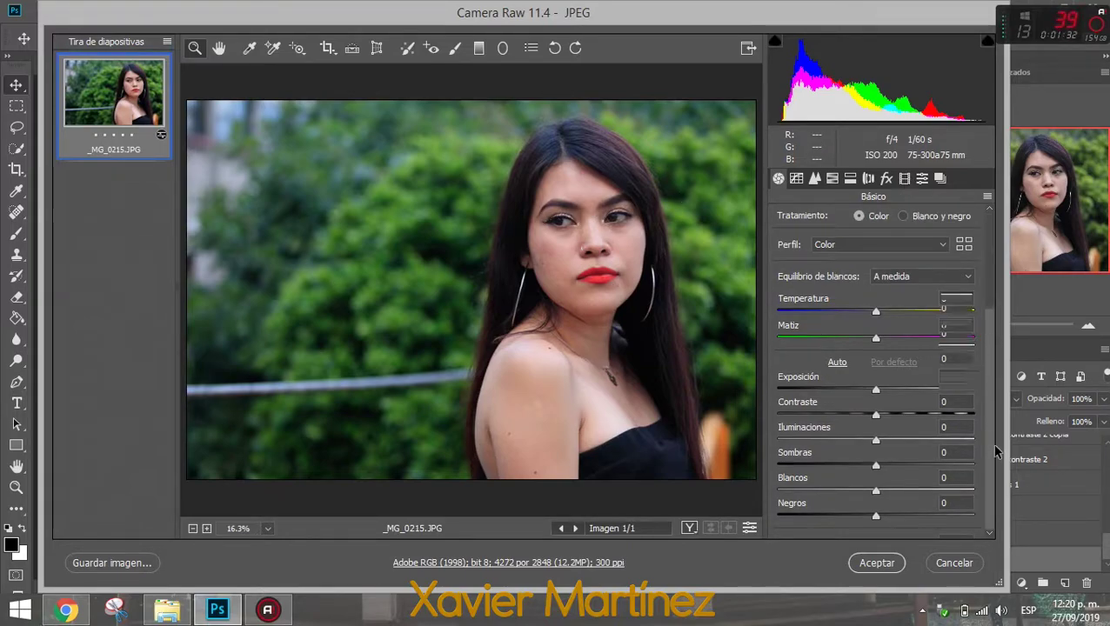
Look through the HSL and split toning panels, then return to Básico
{"action": "scroll", "coordinate": [985, 339], "scroll_direction": "down", "scroll_amount": 3}
{"action": "scroll", "coordinate": [984, 339], "scroll_direction": "up", "scroll_amount": 3}
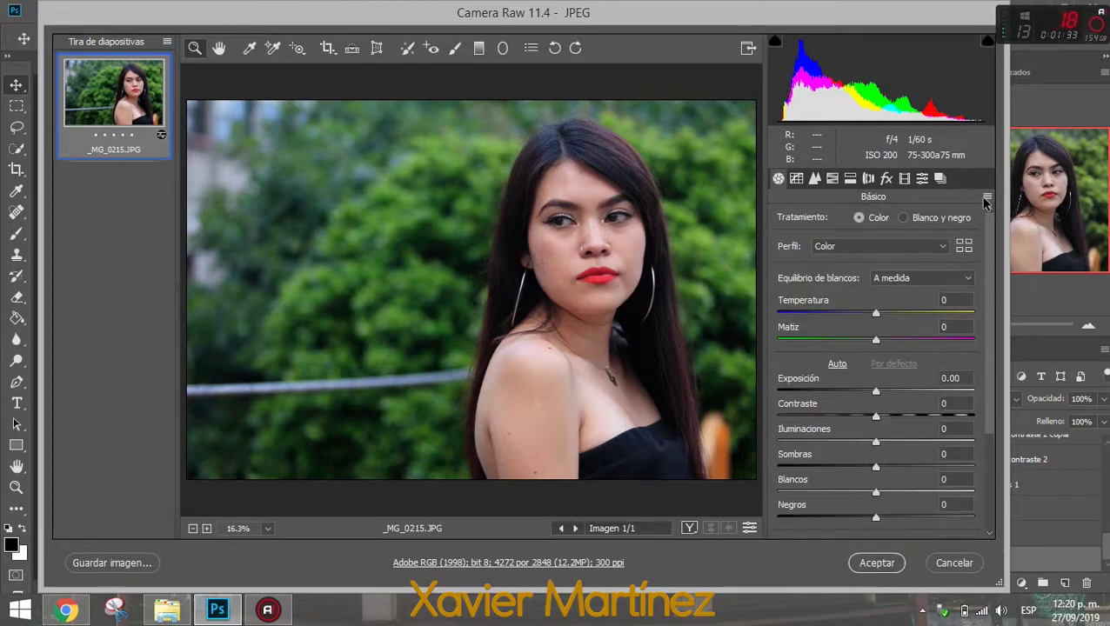
{"action": "left_click", "coordinate": [831, 179]}
{"action": "left_click", "coordinate": [850, 178]}
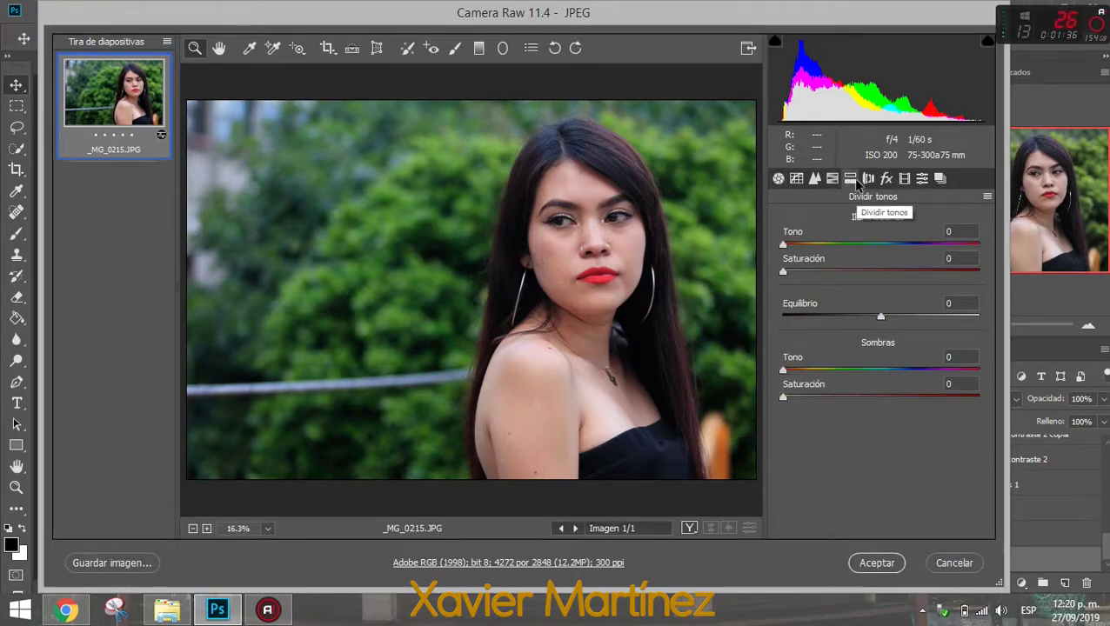
{"action": "left_click", "coordinate": [778, 179]}
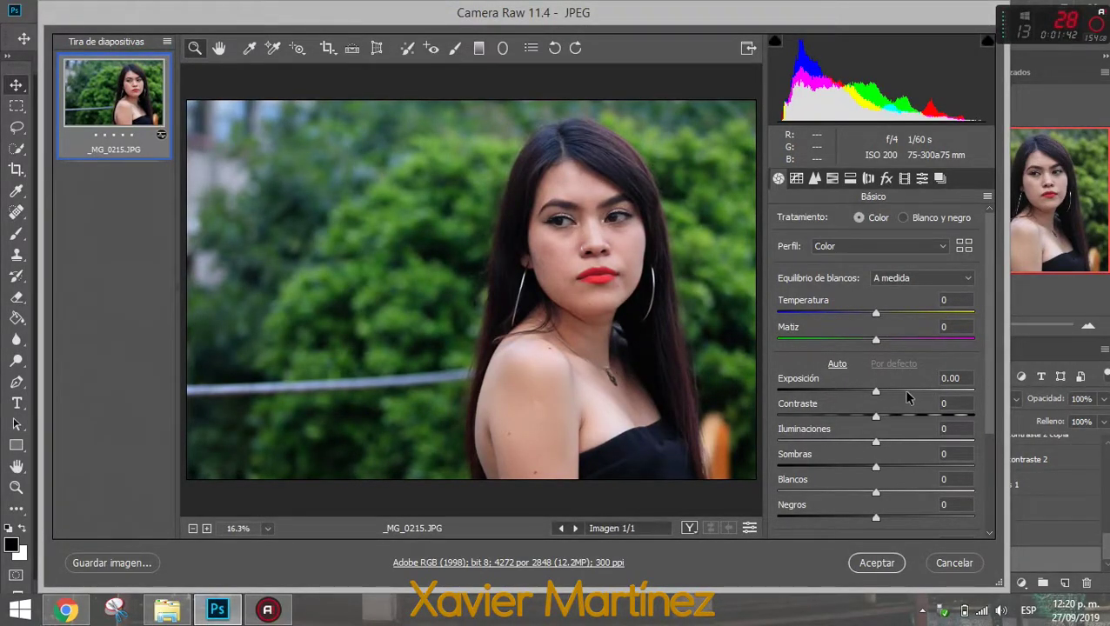
Try the Exposición slider, then type 20 into the exposure field
{"action": "left_click_drag", "start_coordinate": [876, 396], "coordinate": [879, 397]}
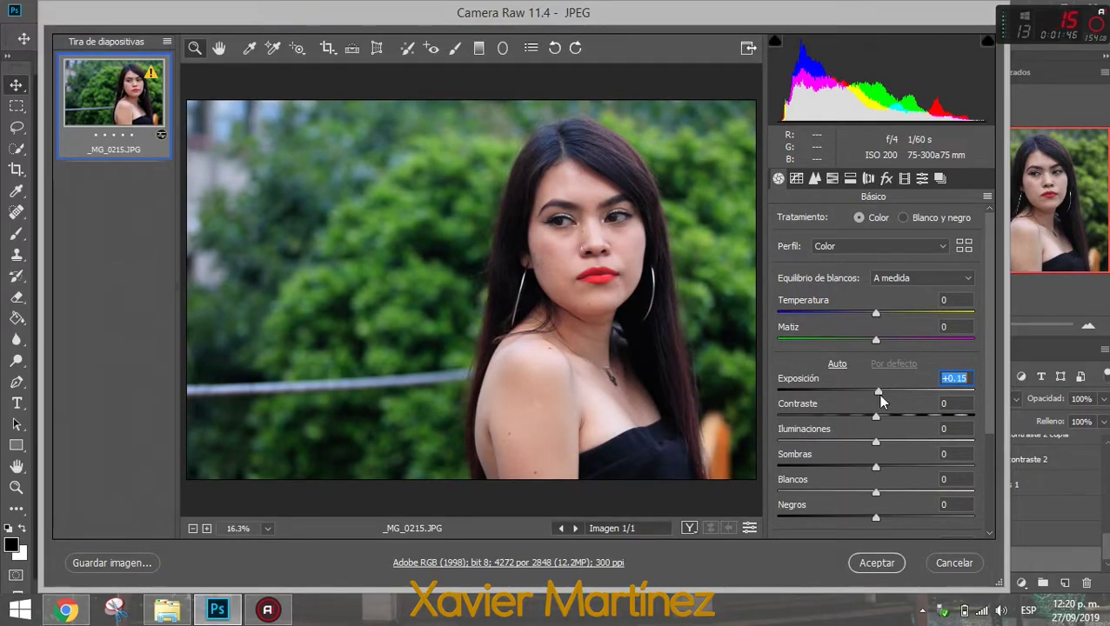
{"action": "left_click_drag", "start_coordinate": [879, 396], "coordinate": [882, 397]}
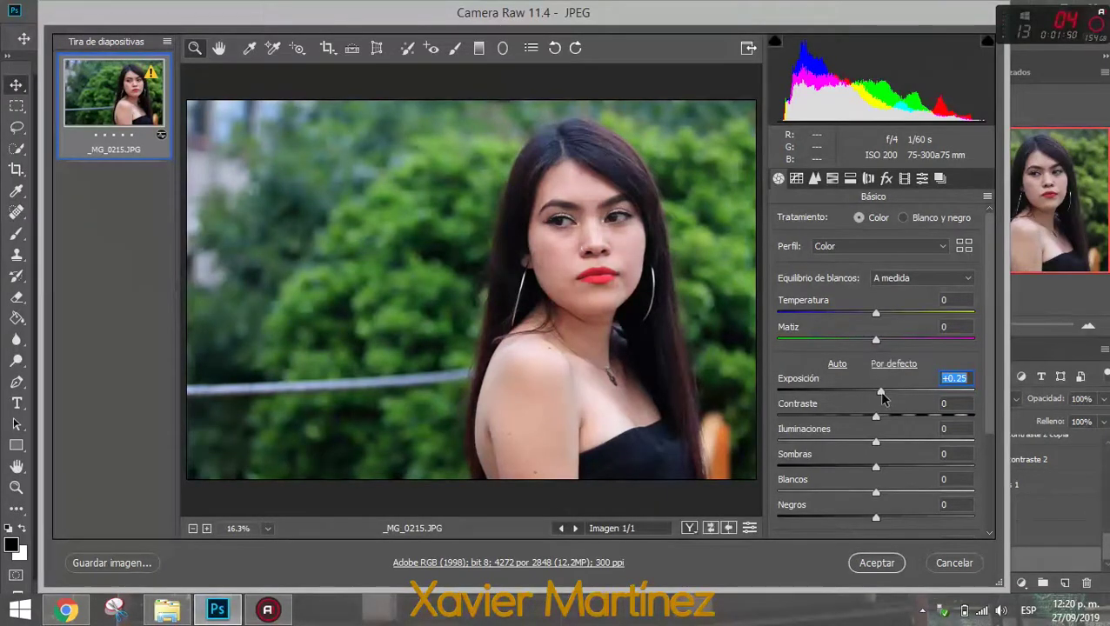
{"action": "left_click", "coordinate": [967, 380]}
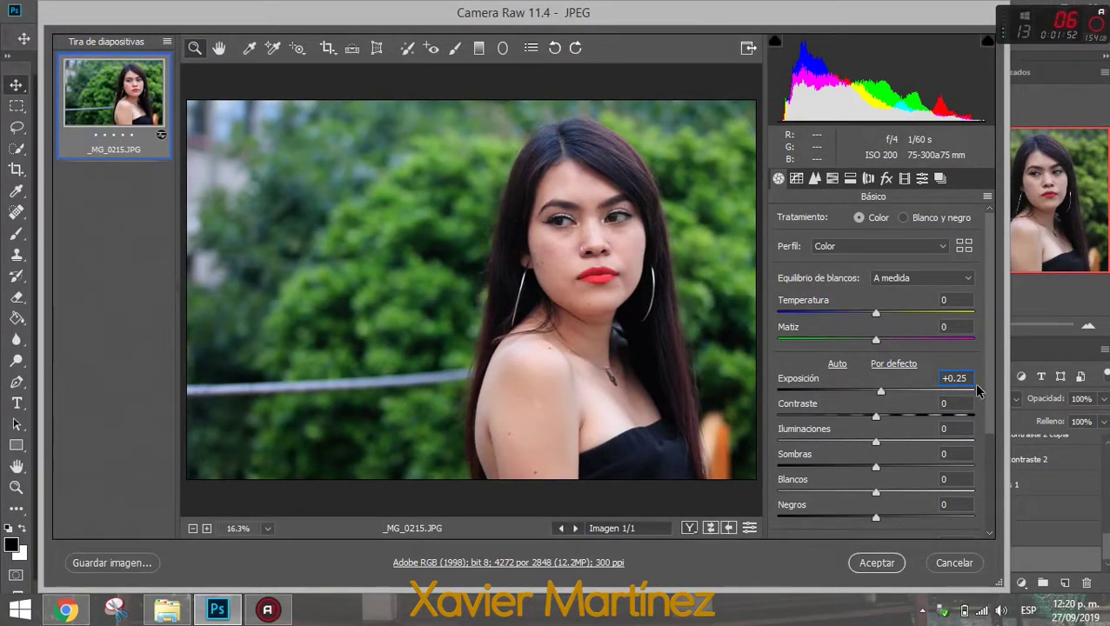
{"action": "key", "text": "Down"}
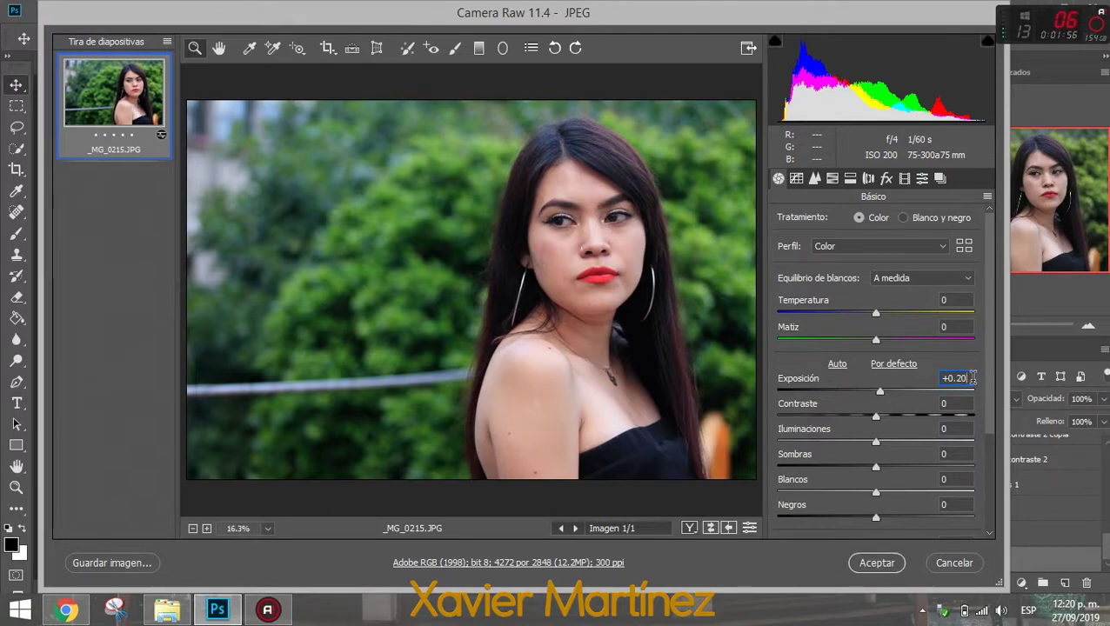
{"action": "double_click", "coordinate": [957, 378]}
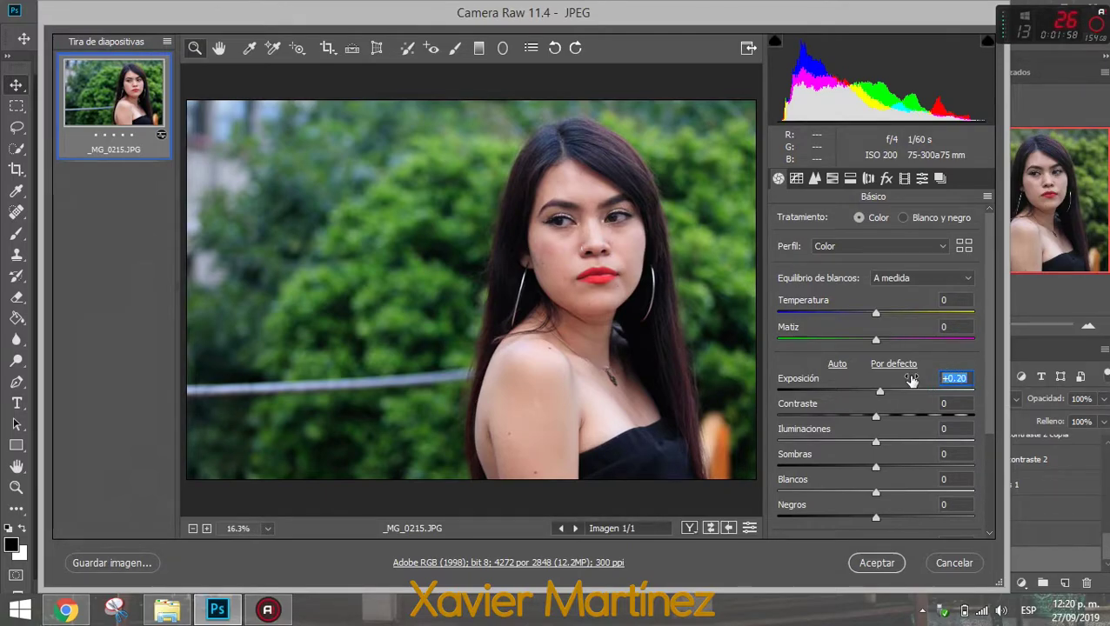
{"action": "type", "text": "20"}
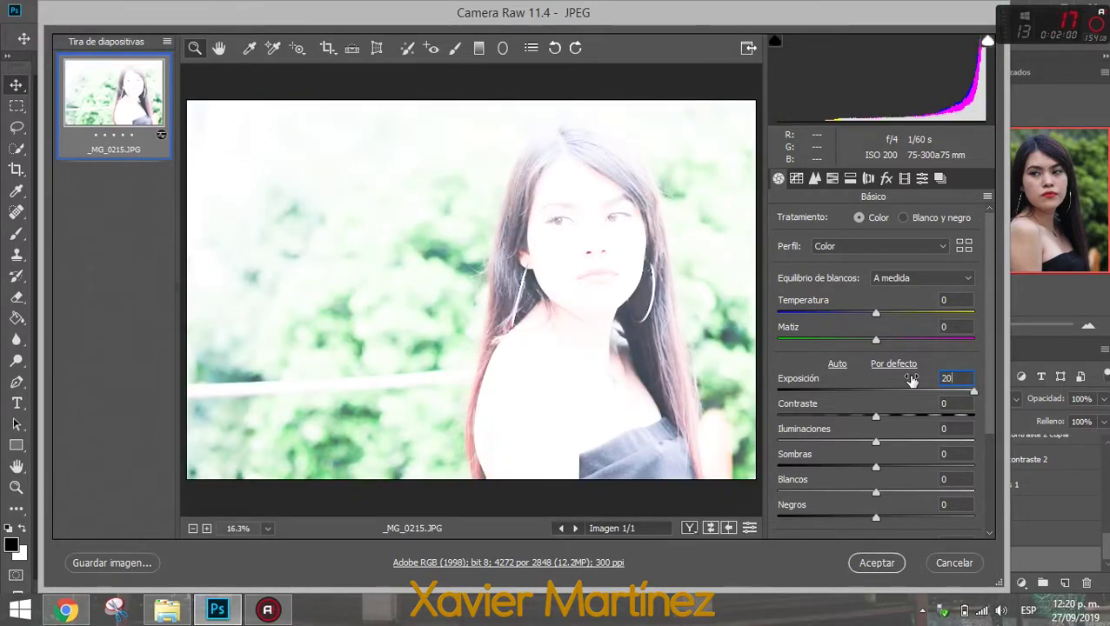
{"action": "key", "text": "Return"}
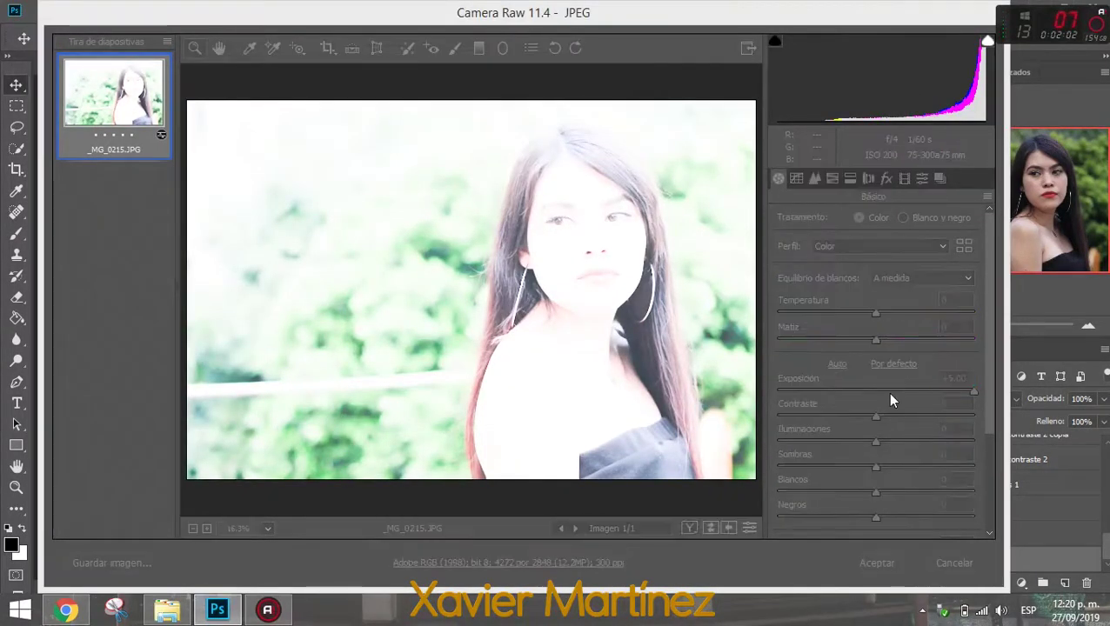
Dismiss the out-of-range warning and re-enter the exposure as +0.20
{"action": "left_click", "coordinate": [695, 371]}
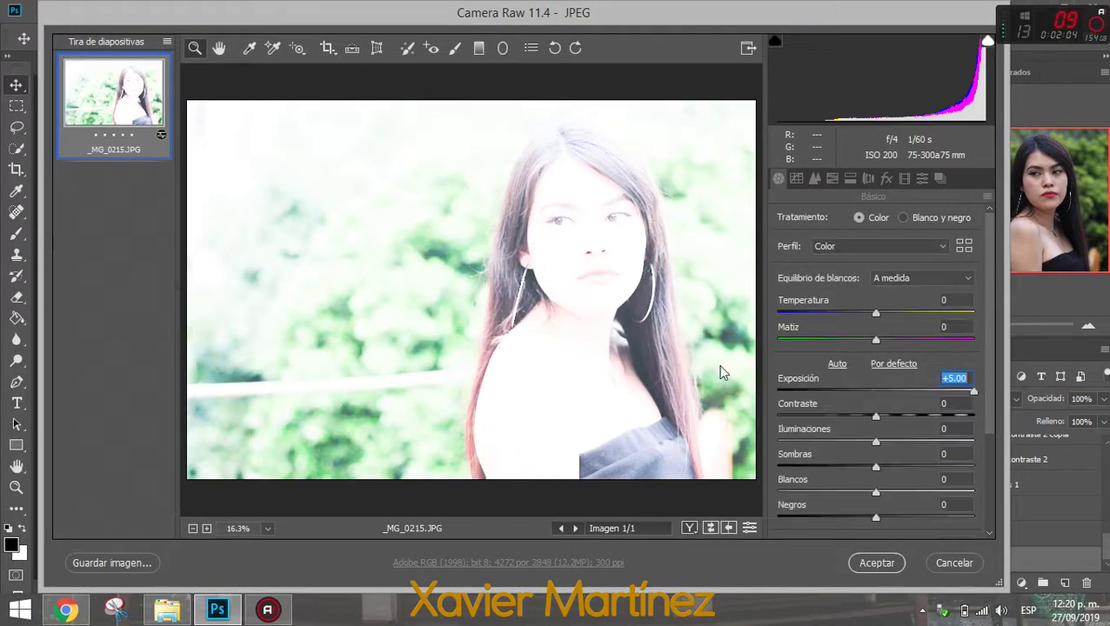
{"action": "left_click", "coordinate": [890, 391]}
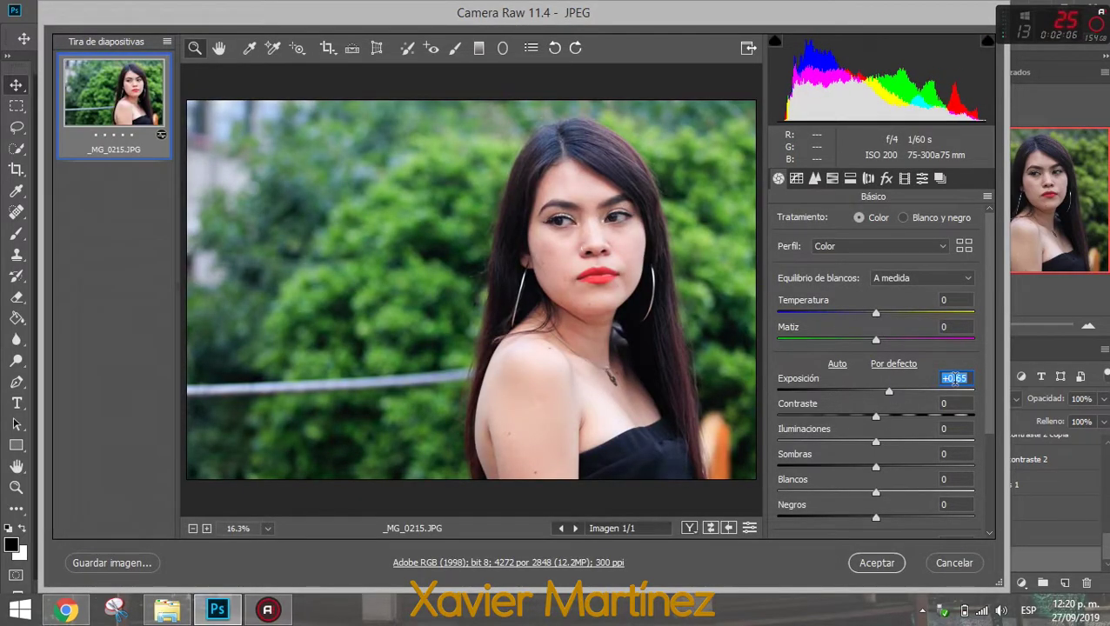
{"action": "left_click", "coordinate": [967, 377]}
{"action": "key", "text": "BackSpace"}
{"action": "key", "text": "BackSpace"}
{"action": "type", "text": "20"}
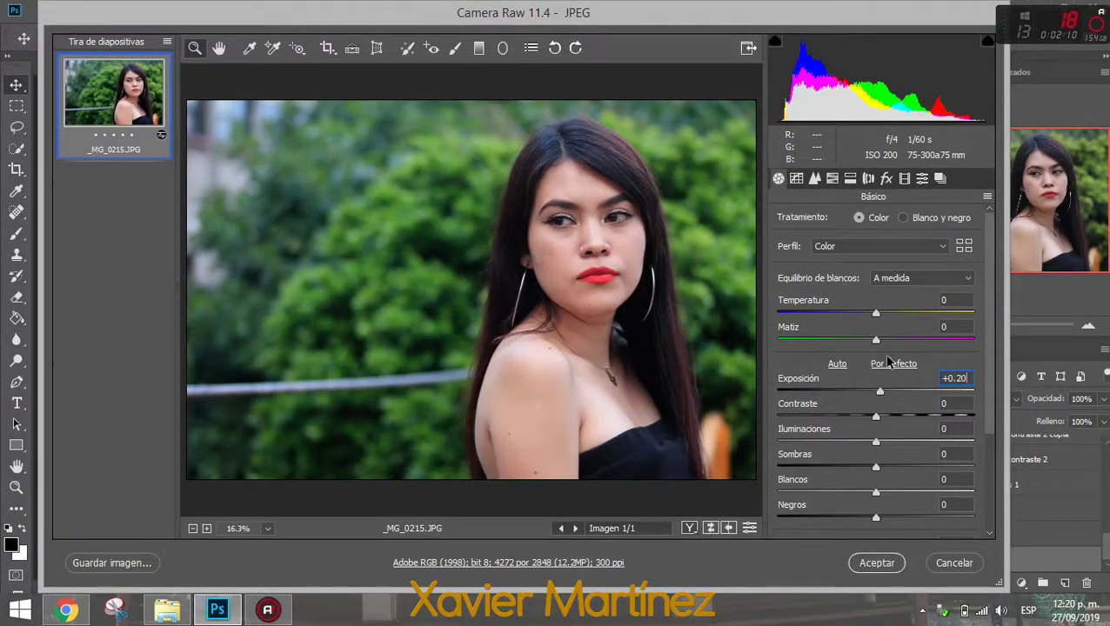
Set Contraste to +25
{"action": "left_click", "coordinate": [878, 417]}
{"action": "left_click_drag", "start_coordinate": [878, 418], "coordinate": [881, 419]}
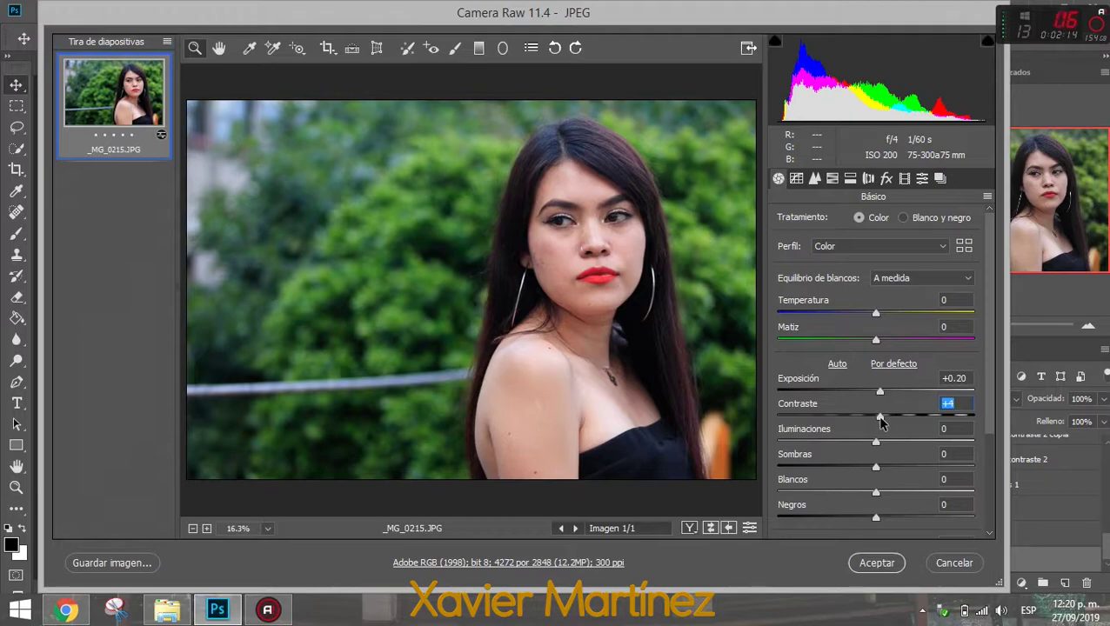
{"action": "type", "text": "20"}
{"action": "key", "text": "BackSpace"}
{"action": "type", "text": "5"}
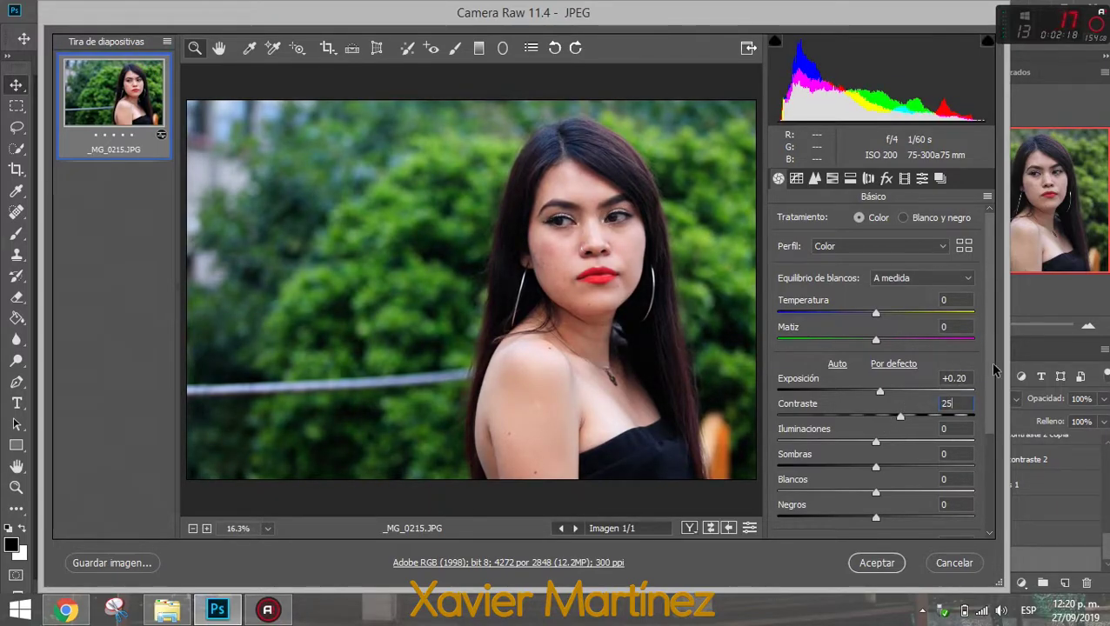
{"action": "left_click_drag", "start_coordinate": [985, 372], "coordinate": [988, 402]}
{"action": "scroll", "coordinate": [988, 402], "scroll_direction": "down", "scroll_amount": 2}
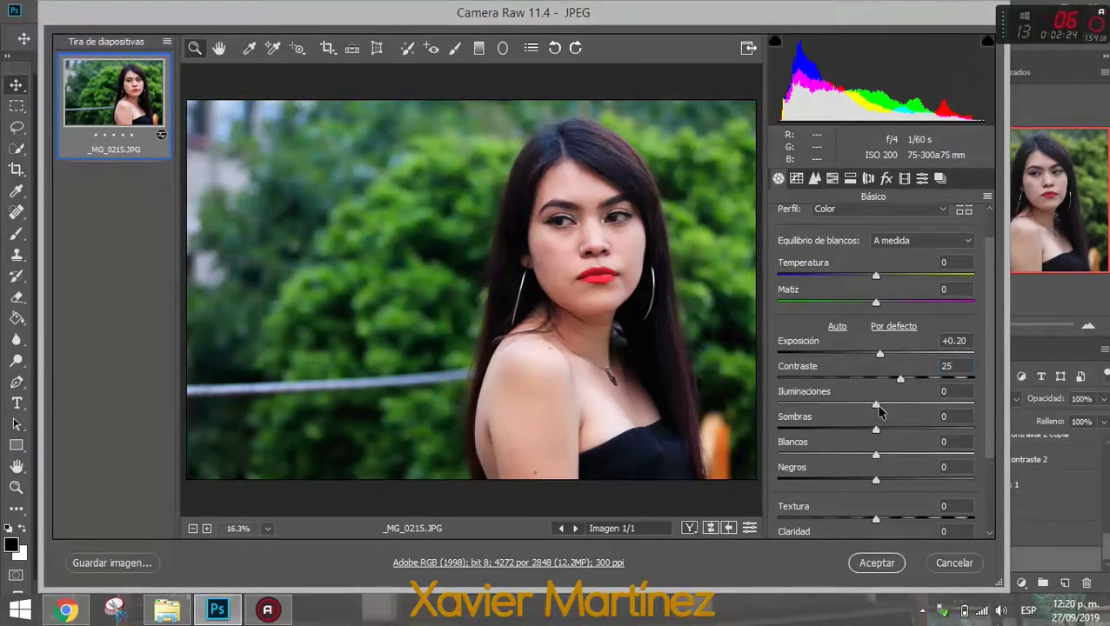
{"action": "key", "text": "Tab"}
Set Iluminaciones to -10 and Sombras to -30
{"action": "left_click_drag", "start_coordinate": [873, 404], "coordinate": [858, 404]}
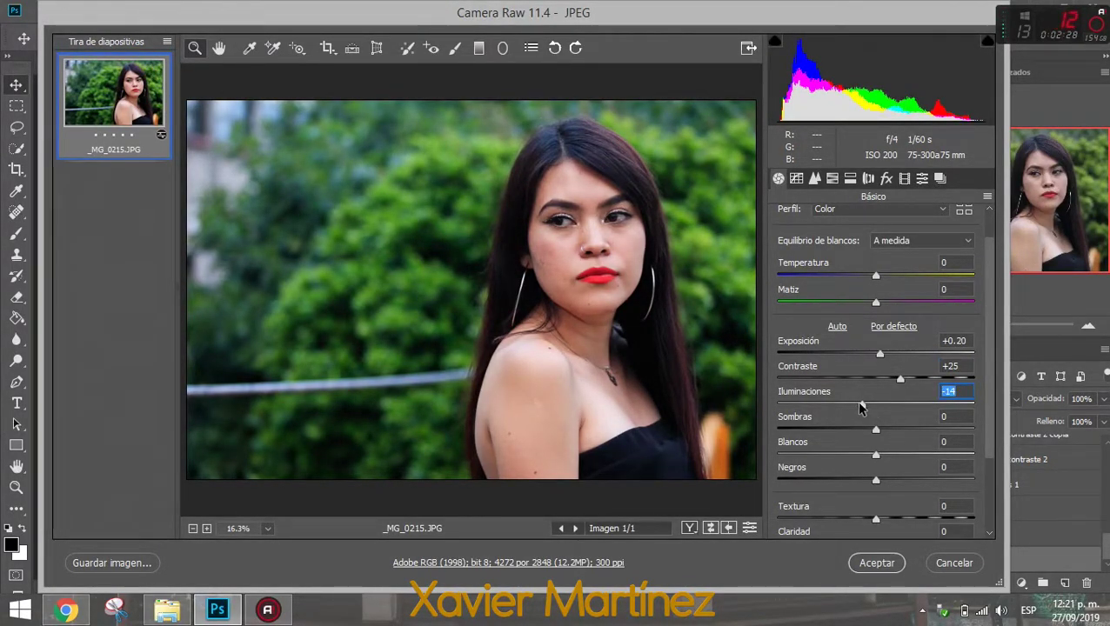
{"action": "type", "text": "-1"}
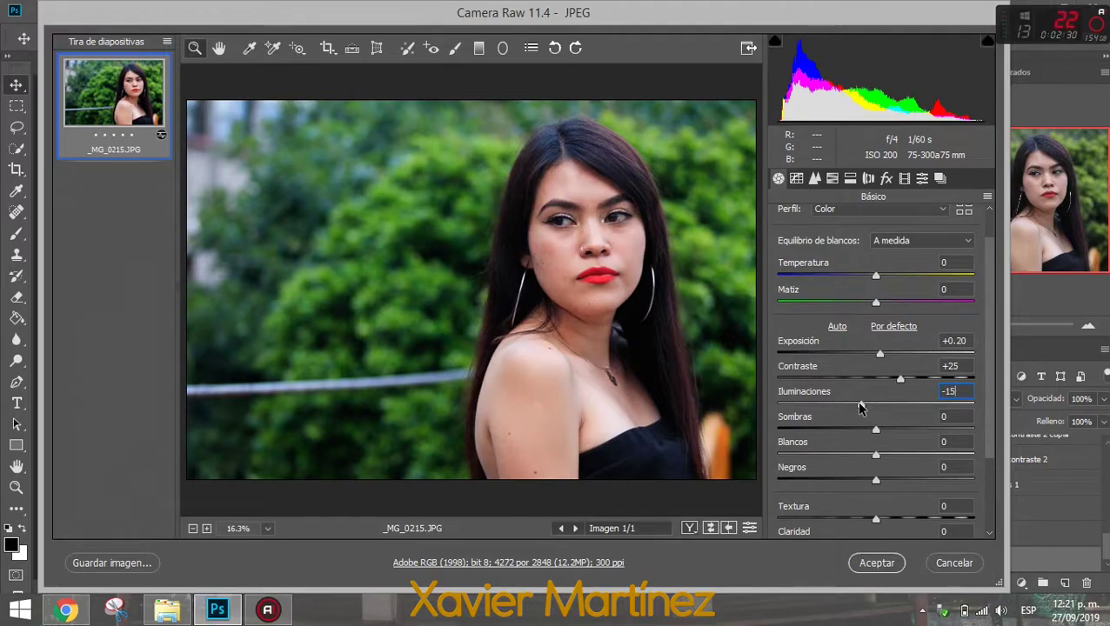
{"action": "type", "text": "5"}
{"action": "key", "text": "BackSpace"}
{"action": "type", "text": "0"}
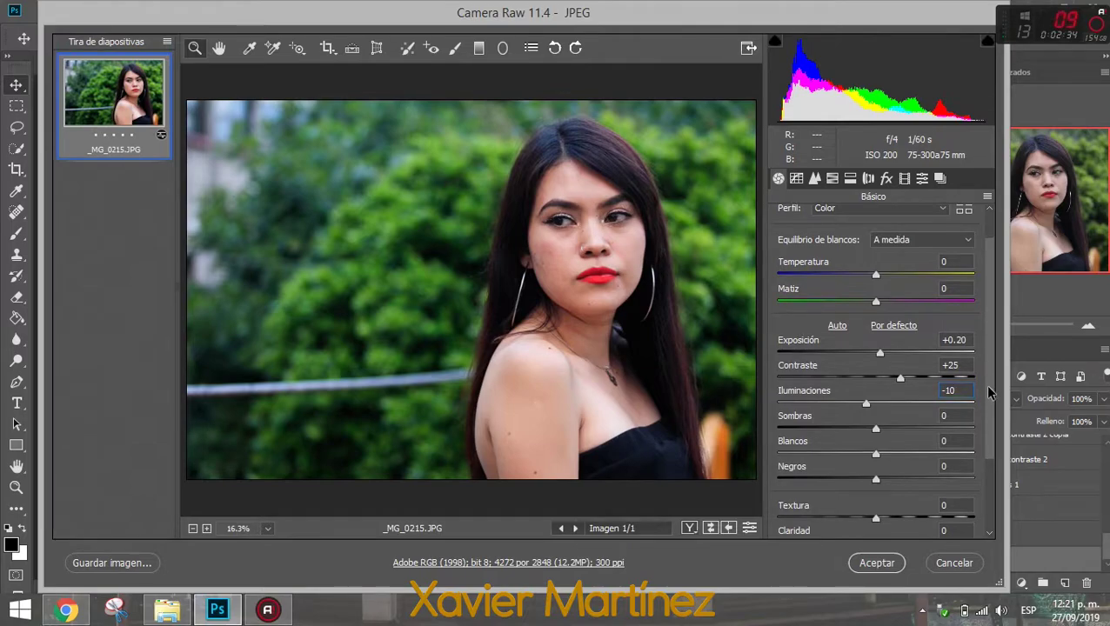
{"action": "scroll", "coordinate": [983, 385], "scroll_direction": "down", "scroll_amount": 3}
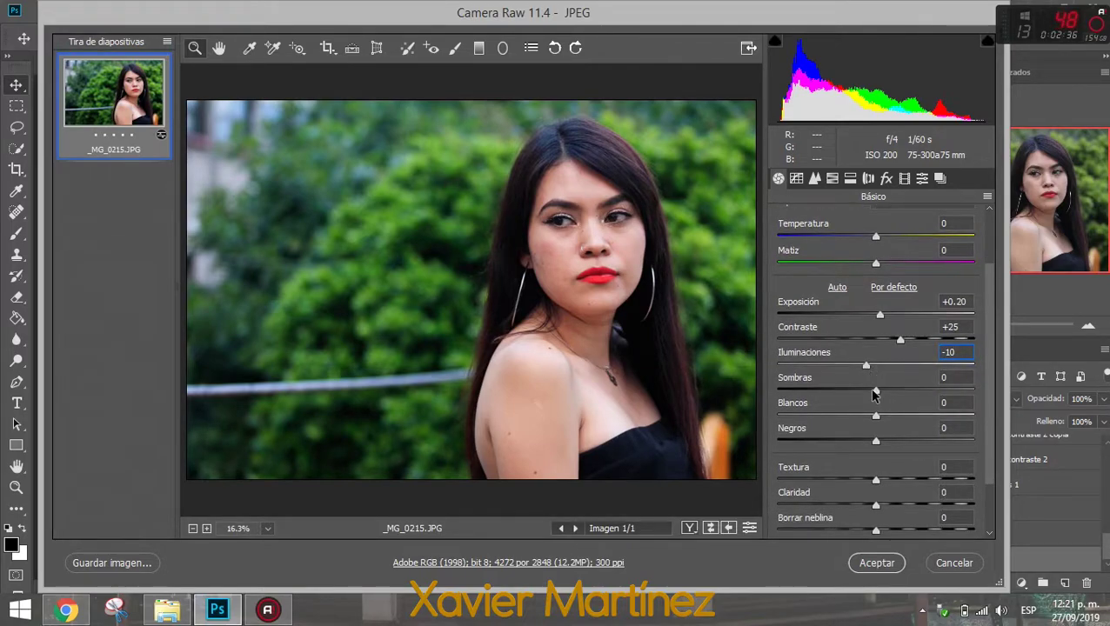
{"action": "mouse_move", "coordinate": [873, 384]}
{"action": "left_mouse_down"}
{"action": "mouse_move", "coordinate": [788, 388]}
{"action": "mouse_move", "coordinate": [978, 390]}
{"action": "left_mouse_up"}
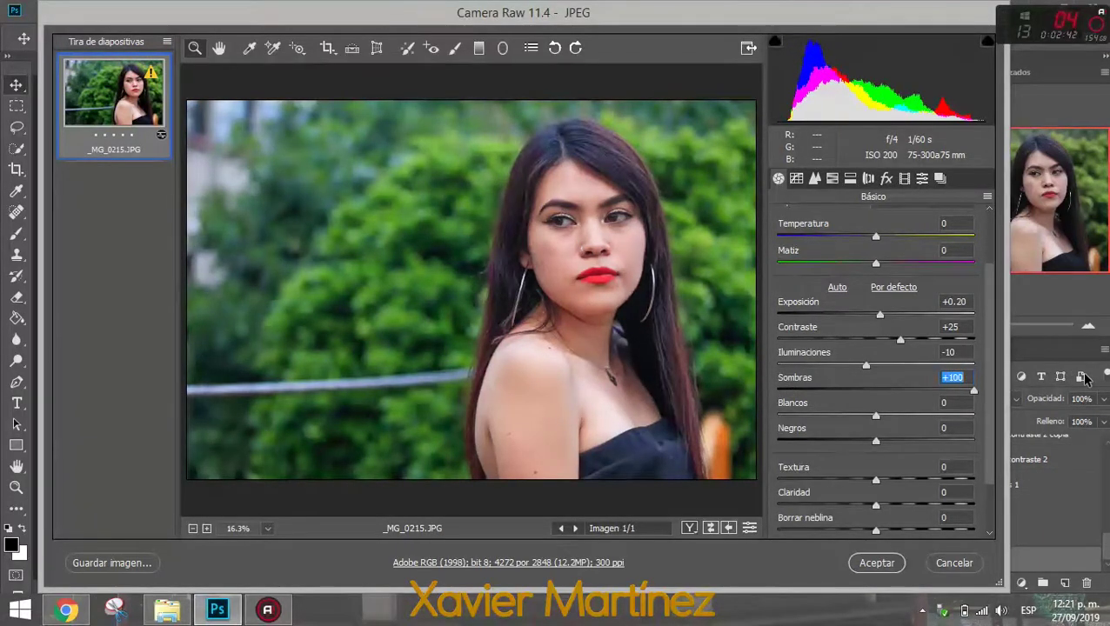
{"action": "left_click_drag", "start_coordinate": [973, 391], "coordinate": [856, 397]}
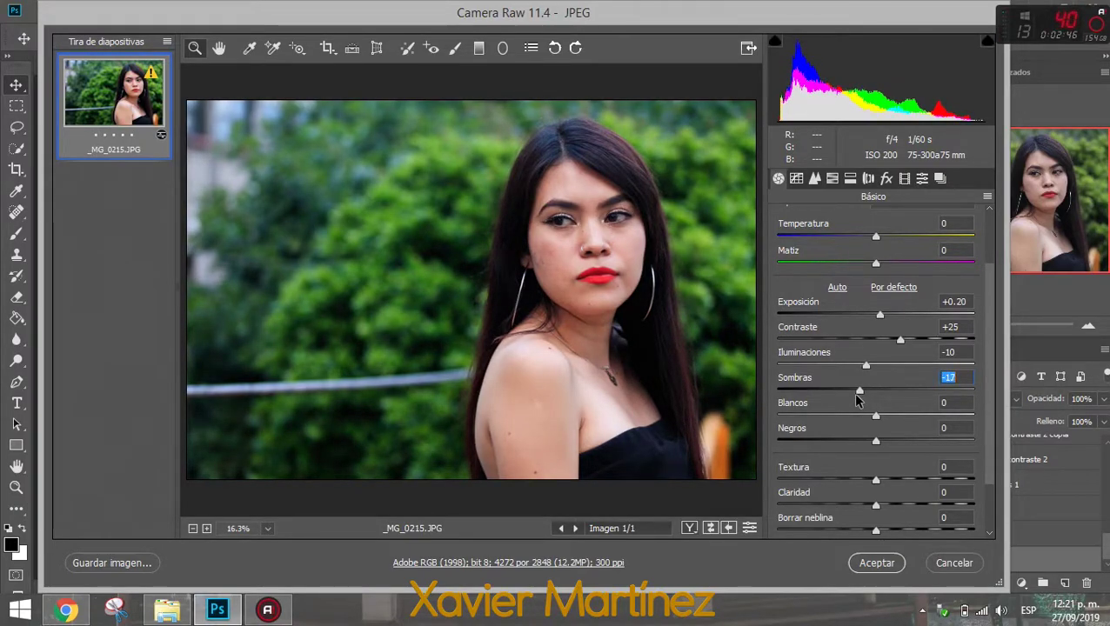
{"action": "type", "text": "-"}
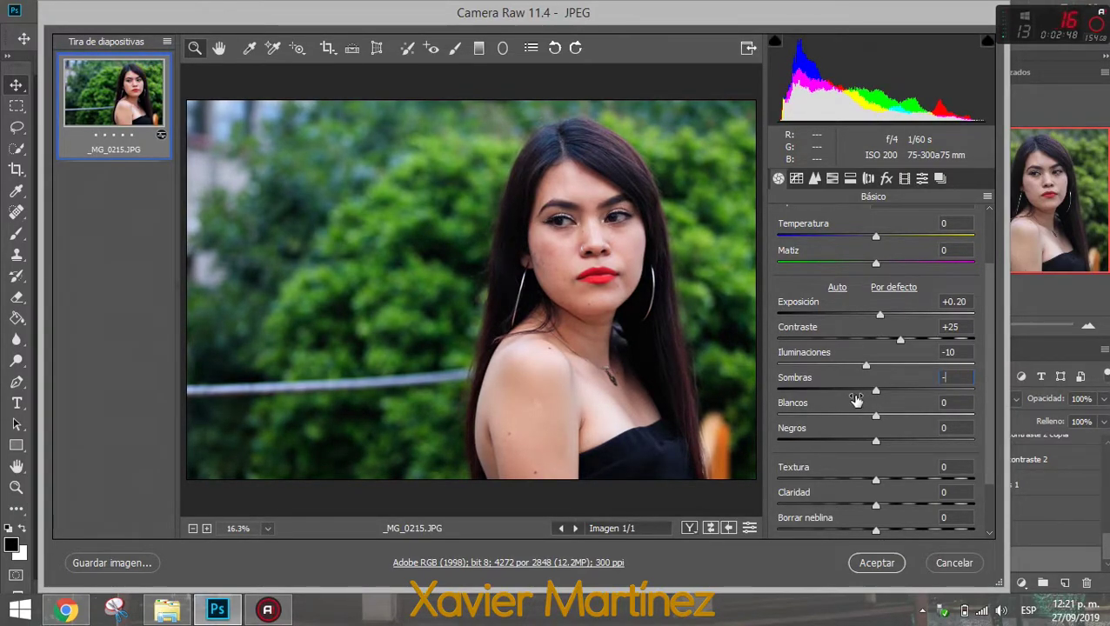
{"action": "type", "text": "30"}
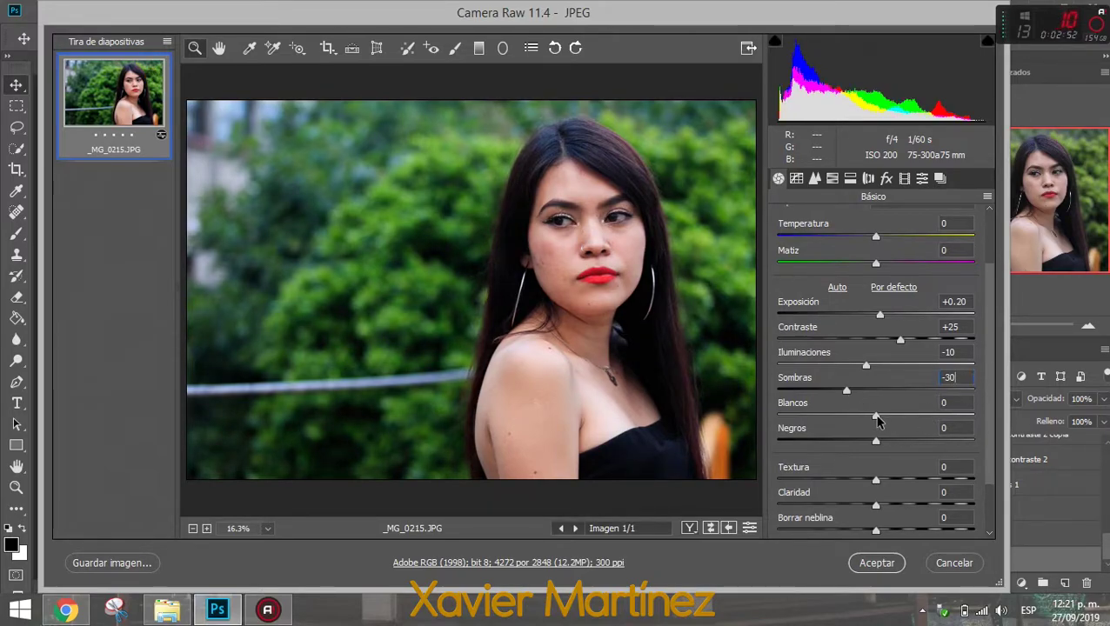
Try the Blancos and Negros sliders, then reset both to 0
{"action": "left_click_drag", "start_coordinate": [877, 420], "coordinate": [944, 416]}
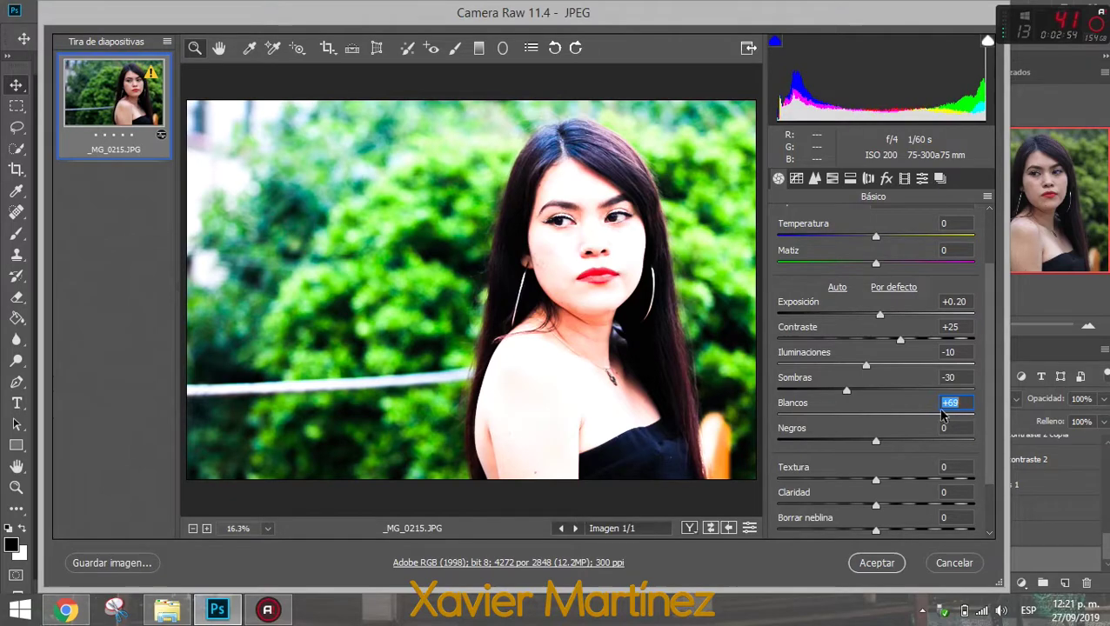
{"action": "type", "text": "0"}
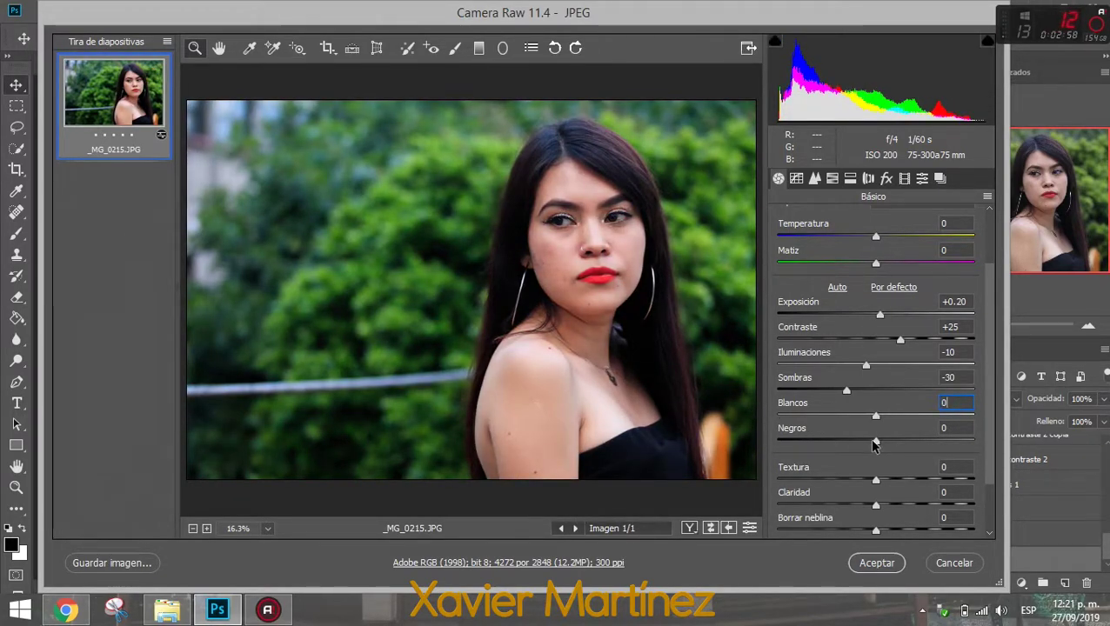
{"action": "mouse_move", "coordinate": [874, 444]}
{"action": "left_mouse_down"}
{"action": "mouse_move", "coordinate": [752, 441]}
{"action": "mouse_move", "coordinate": [1053, 447]}
{"action": "left_mouse_up"}
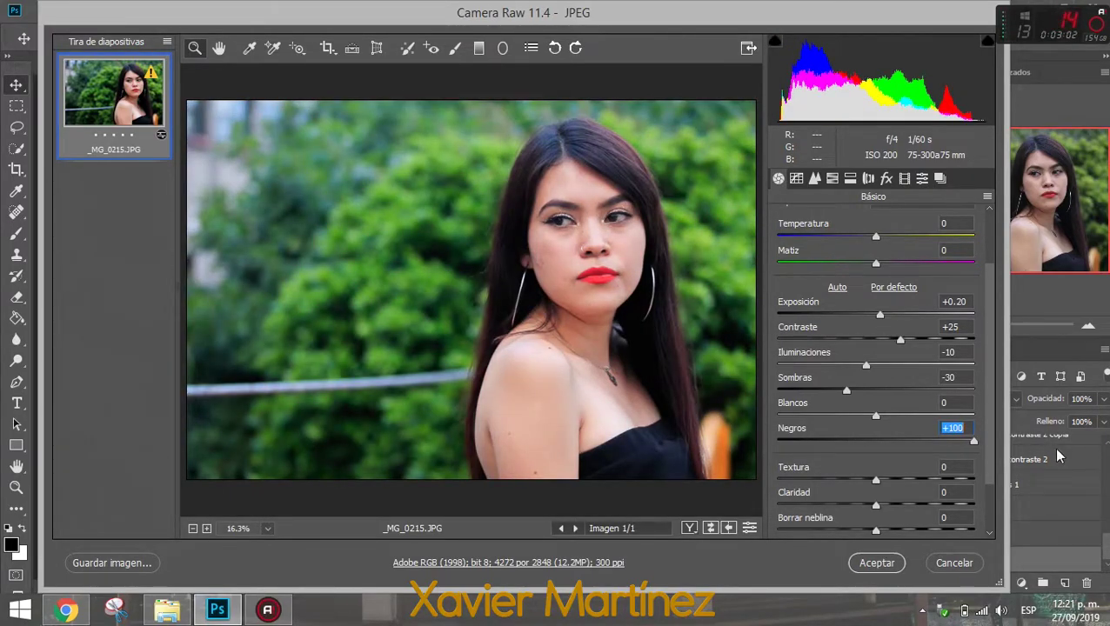
{"action": "type", "text": "0"}
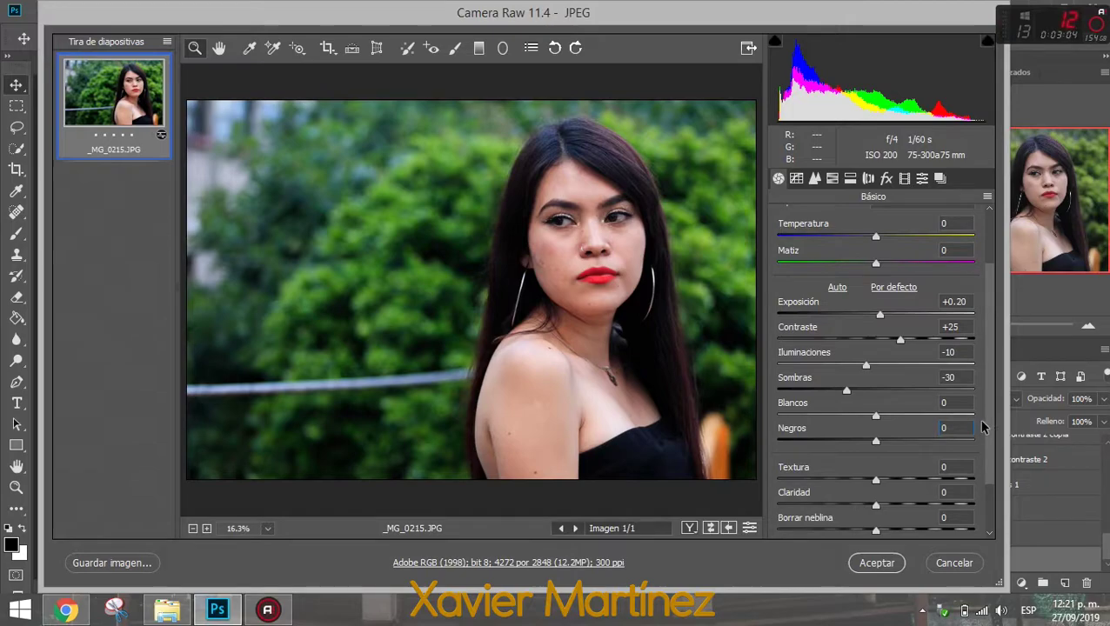
Enter 50 for Textura and 20 for Claridad
{"action": "scroll", "coordinate": [982, 426], "scroll_direction": "down", "scroll_amount": 1}
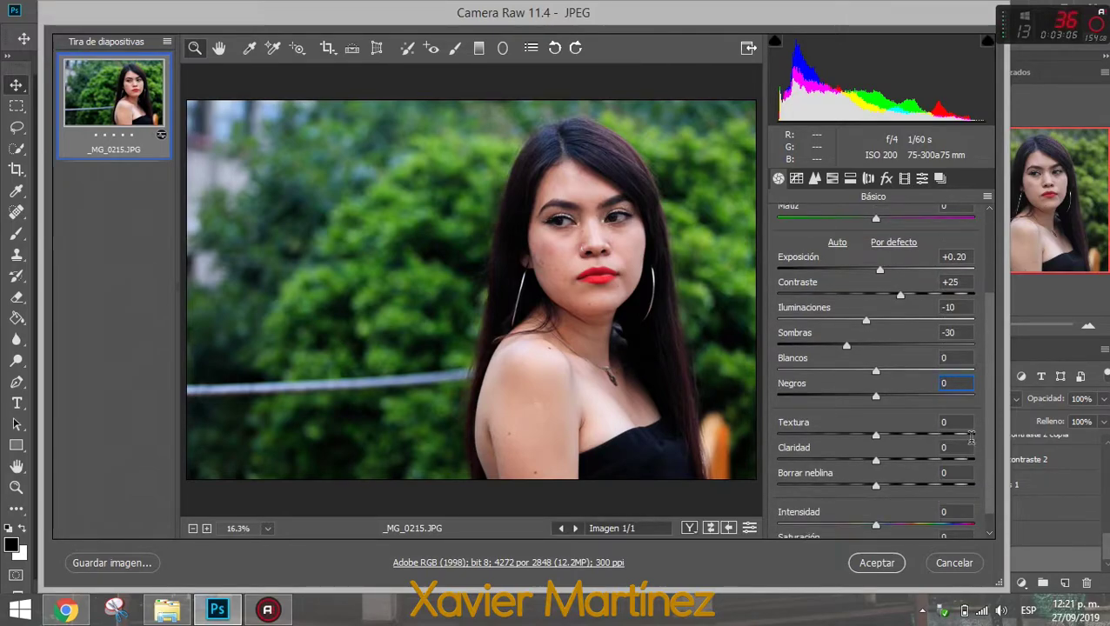
{"action": "left_click", "coordinate": [963, 421]}
{"action": "type", "text": "50"}
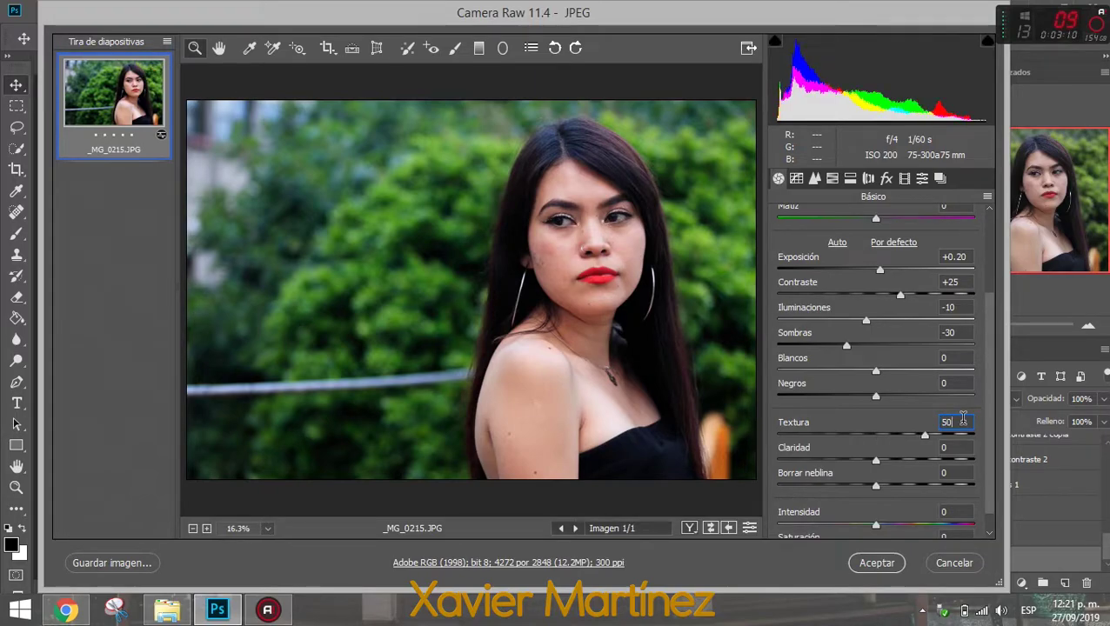
{"action": "left_click", "coordinate": [961, 446]}
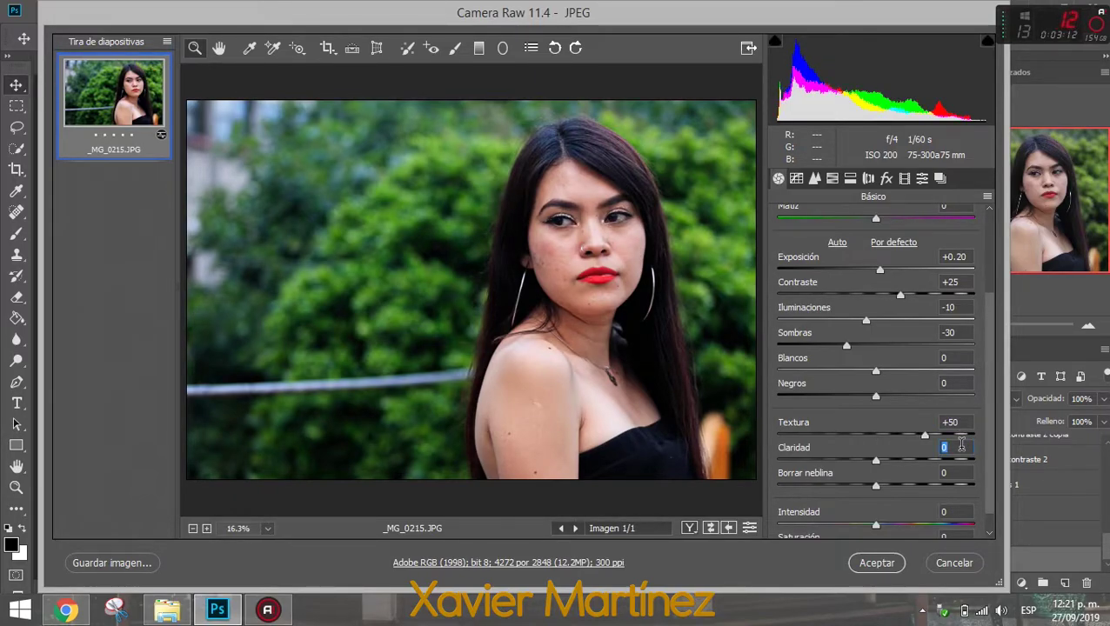
{"action": "type", "text": "20"}
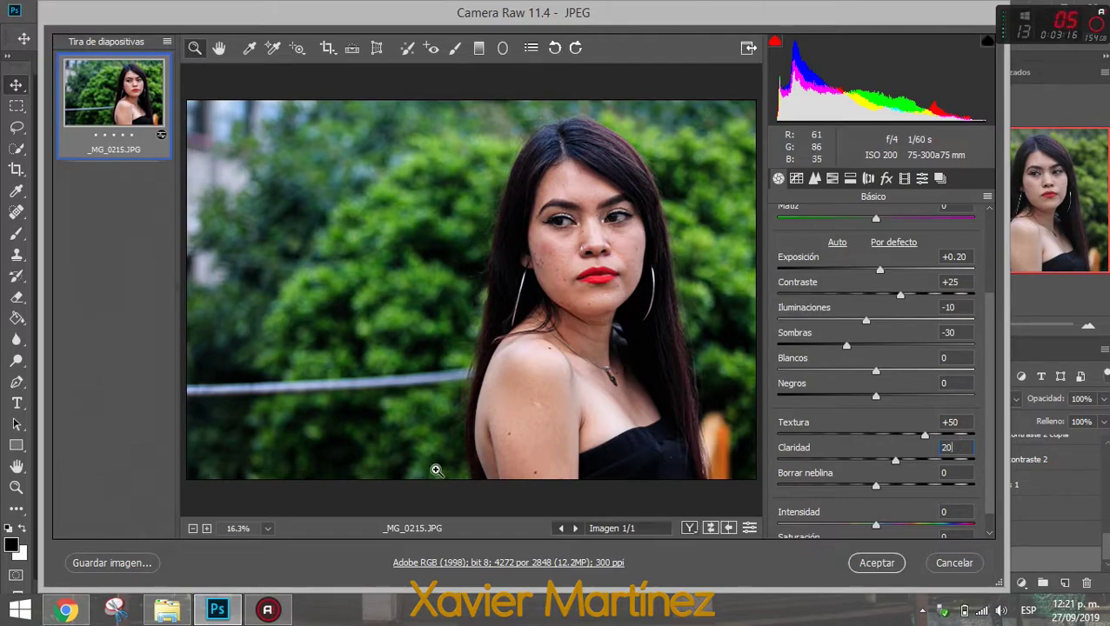
Zoom and pan onto the face to judge detail, then lower Textura to 20
{"action": "left_click", "coordinate": [207, 529]}
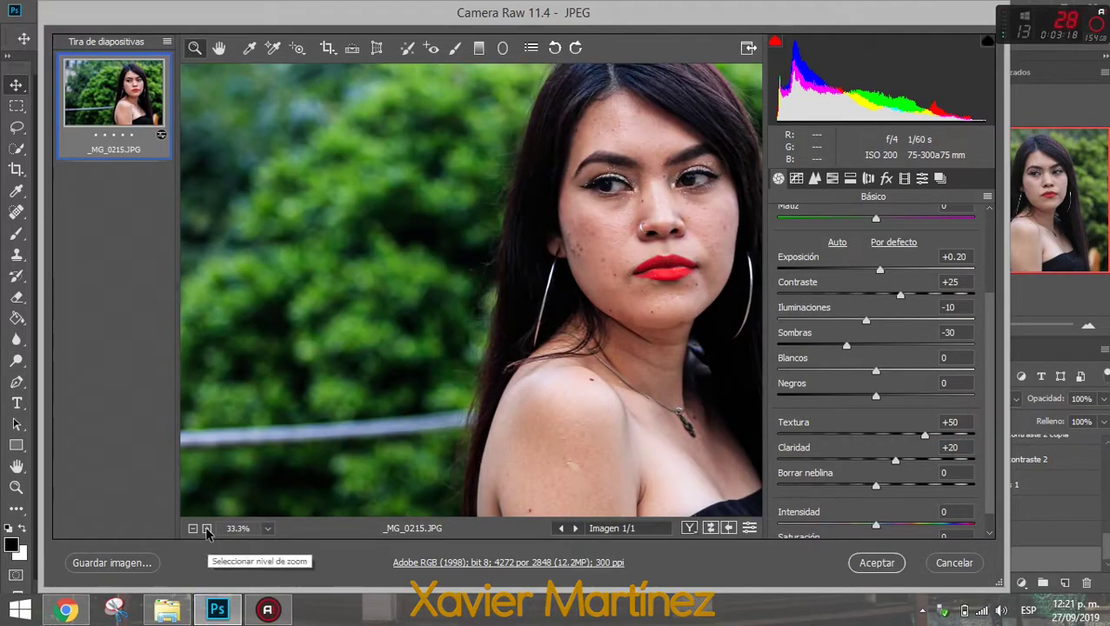
{"action": "left_click", "coordinate": [218, 47]}
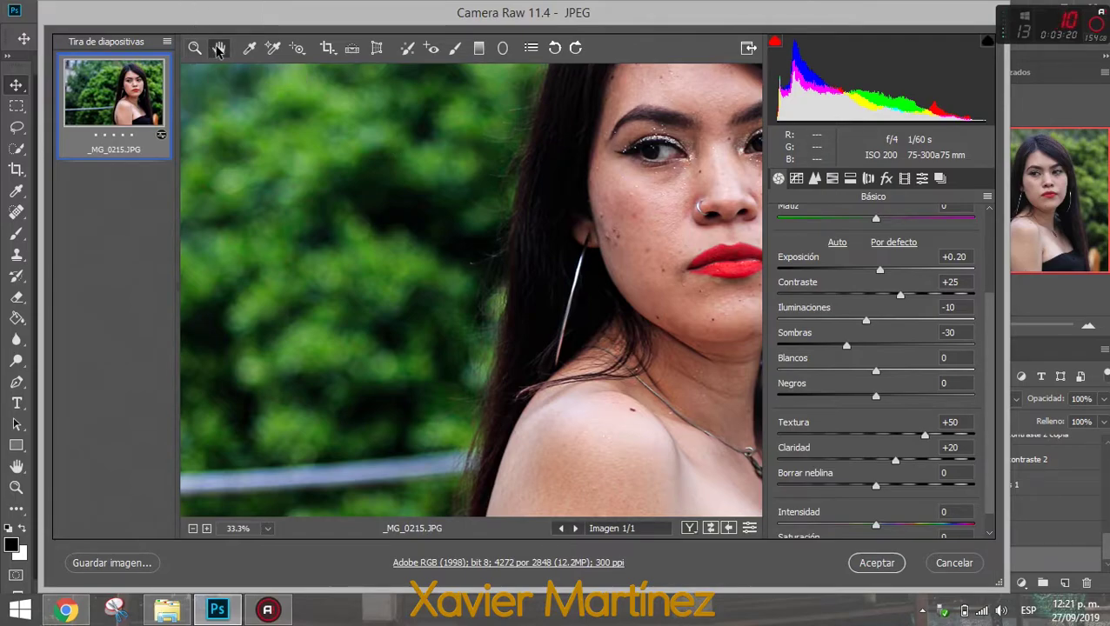
{"action": "left_click_drag", "start_coordinate": [547, 245], "coordinate": [540, 242]}
{"action": "left_click_drag", "start_coordinate": [512, 249], "coordinate": [463, 284]}
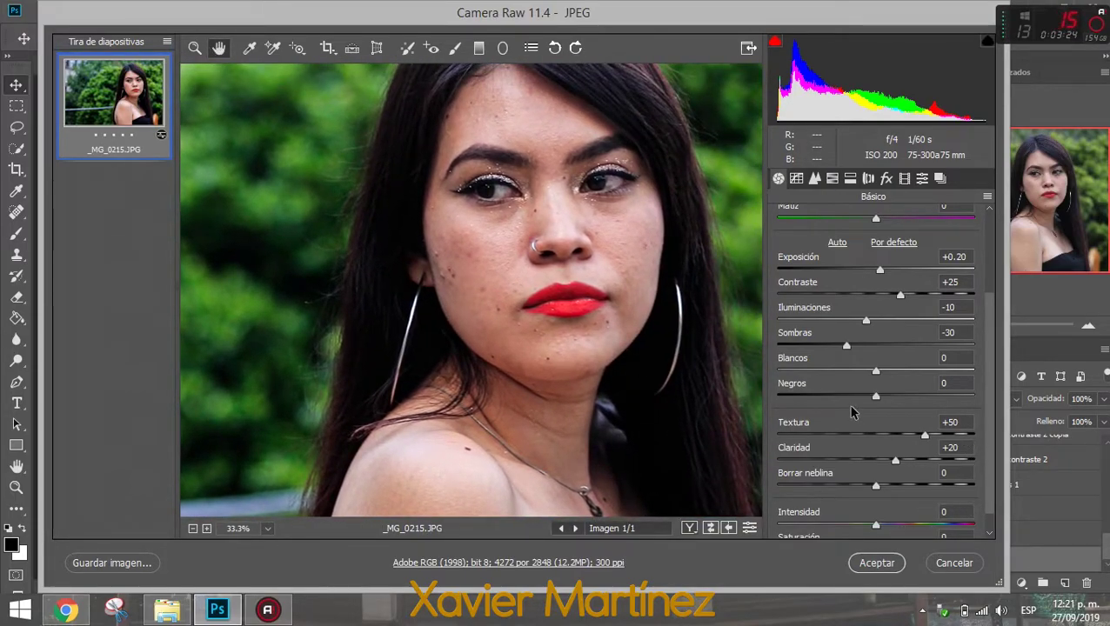
{"action": "left_click", "coordinate": [963, 420]}
{"action": "type", "text": "20"}
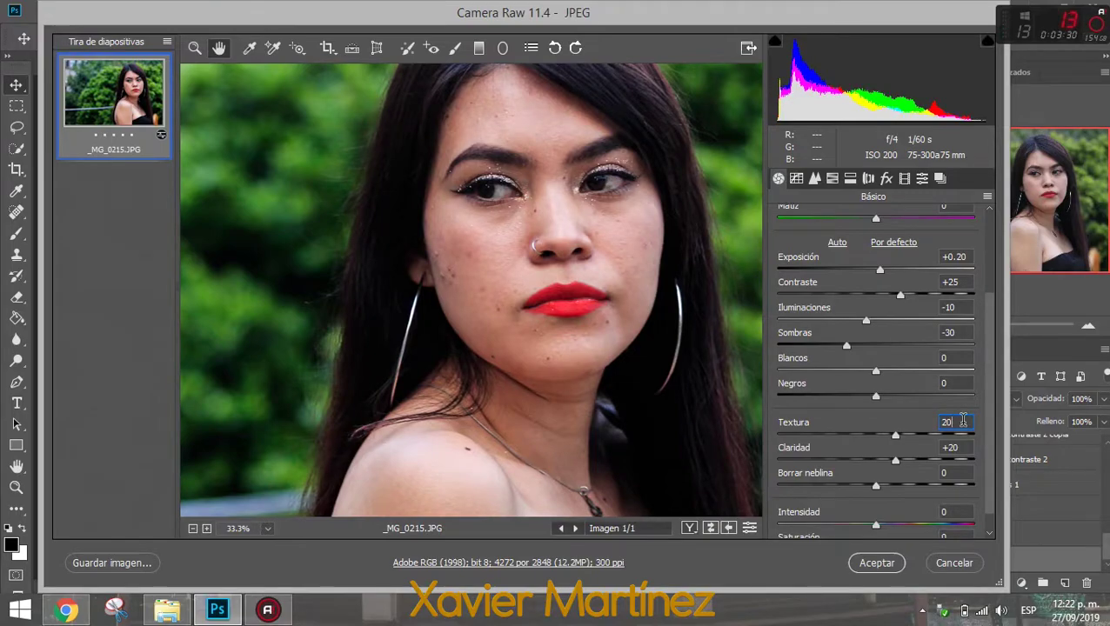
Zoom out and fit the whole photo in the preview
{"action": "left_click", "coordinate": [194, 531]}
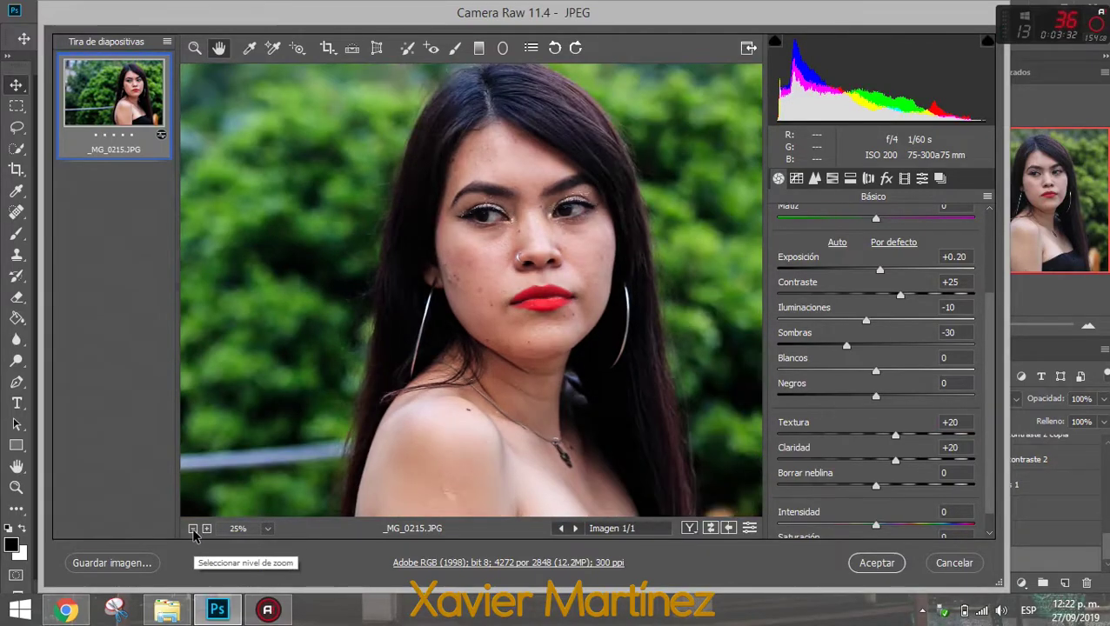
{"action": "left_click", "coordinate": [193, 530]}
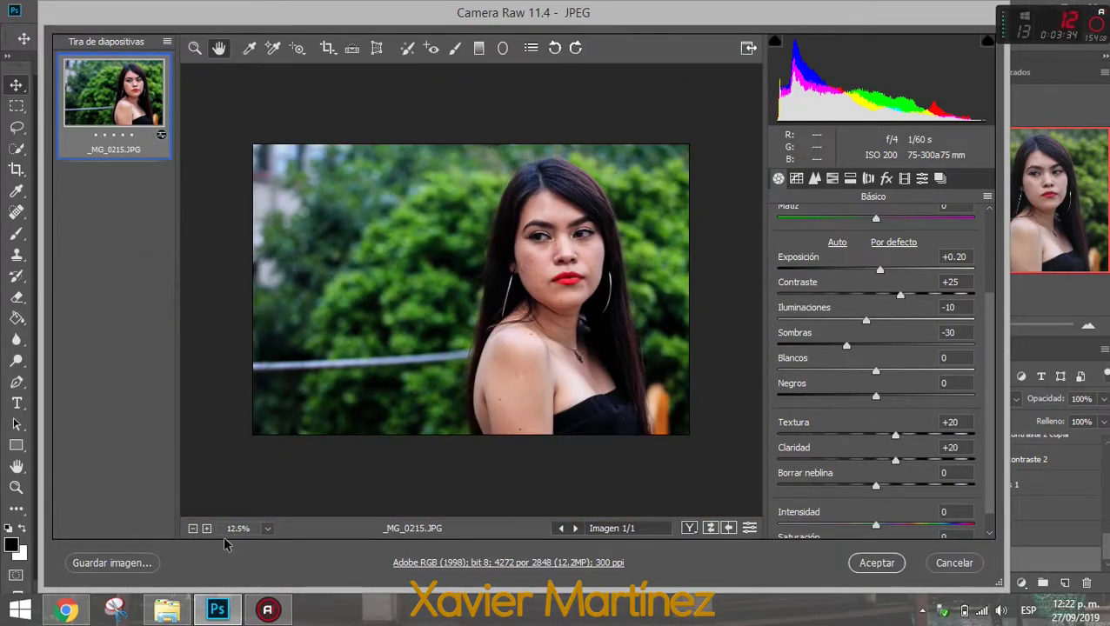
{"action": "left_click", "coordinate": [268, 528]}
{"action": "left_click", "coordinate": [298, 488]}
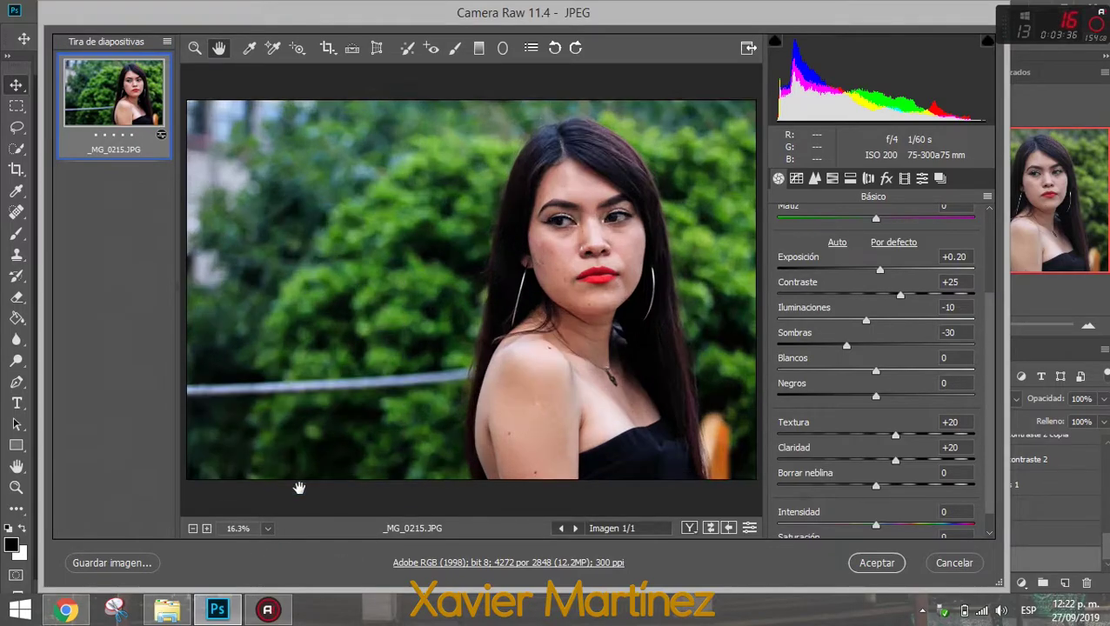
In HSL Saturation, test greens and yellows, then set Verdes to +70
{"action": "left_click", "coordinate": [832, 179]}
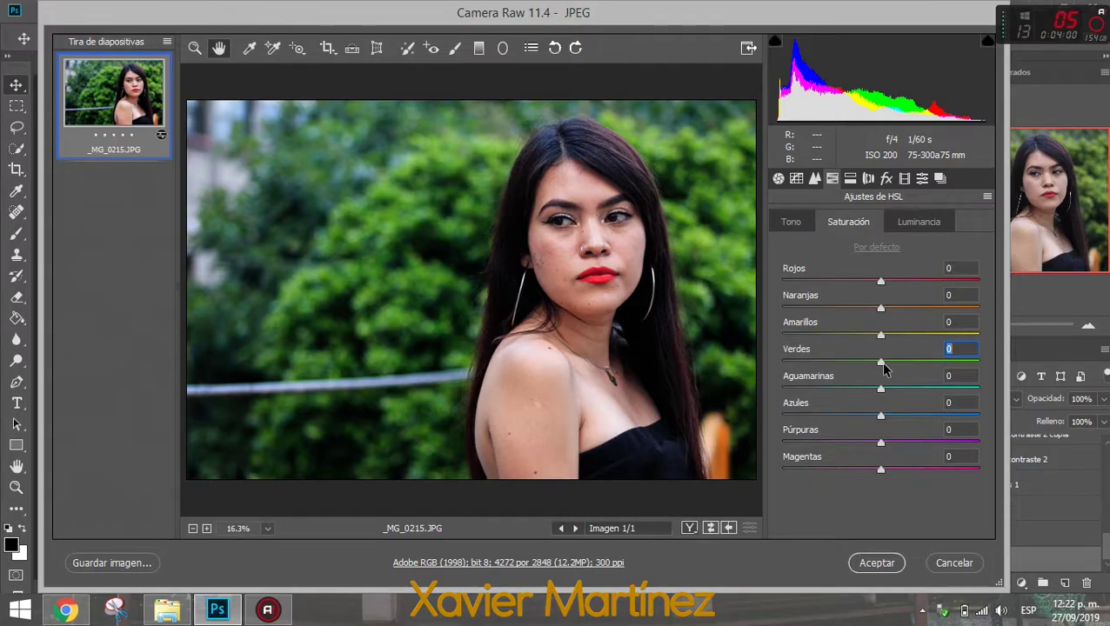
{"action": "left_click_drag", "start_coordinate": [881, 363], "coordinate": [675, 377]}
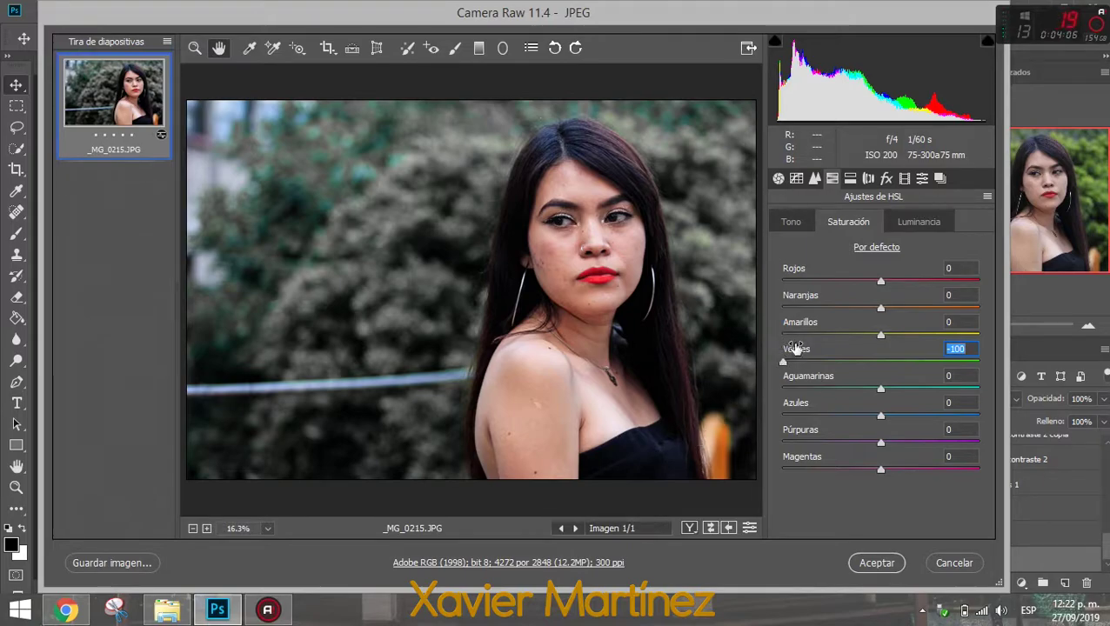
{"action": "left_click_drag", "start_coordinate": [881, 335], "coordinate": [726, 337]}
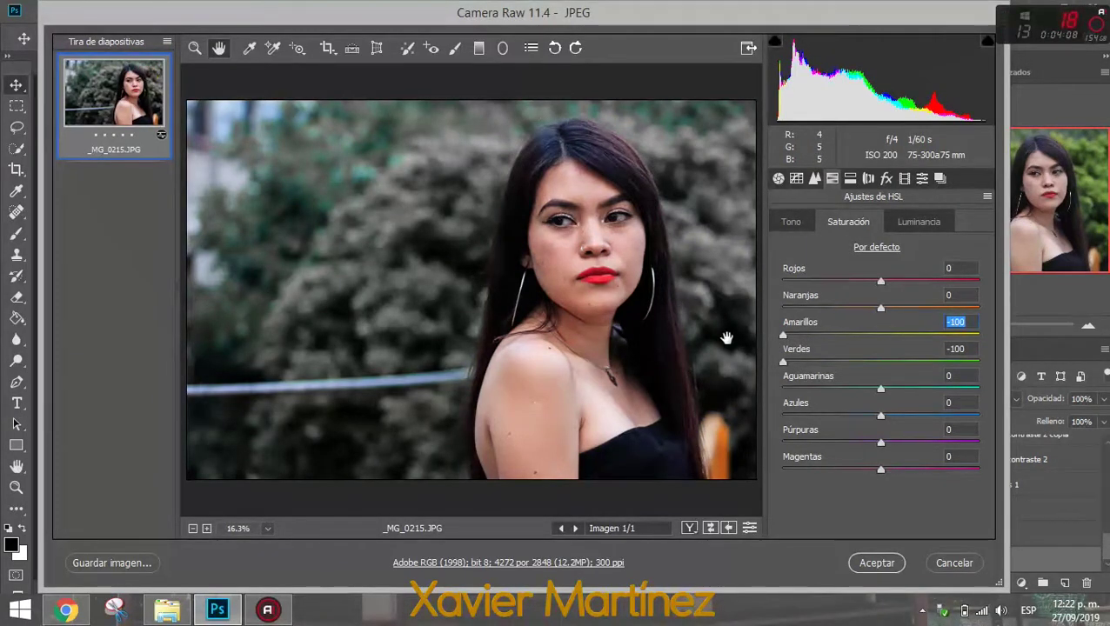
{"action": "key", "text": "ctrl+z"}
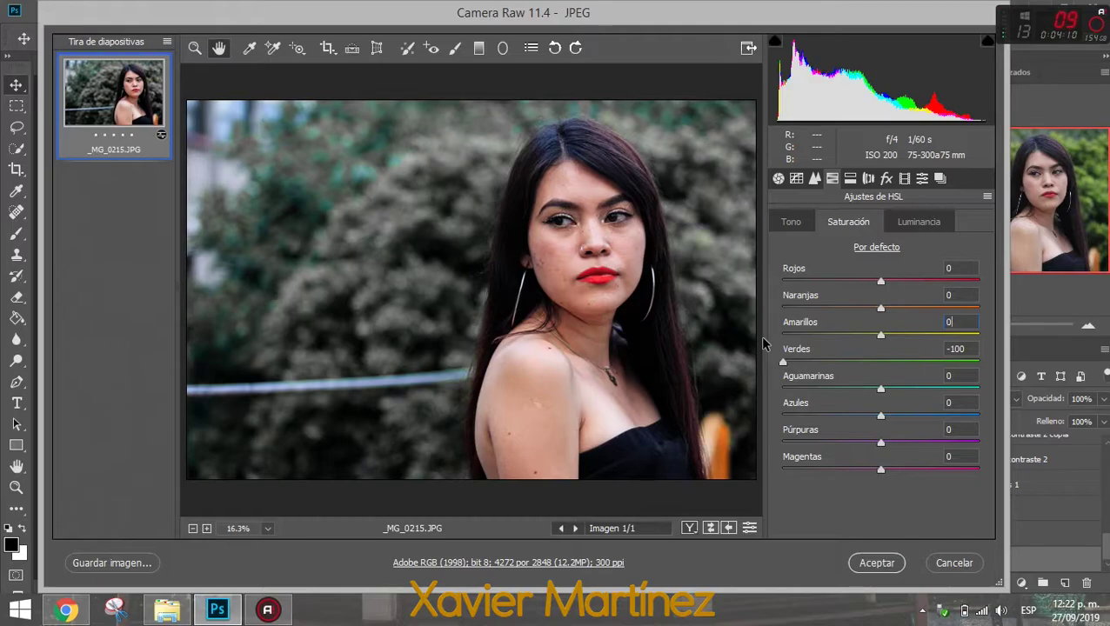
{"action": "mouse_move", "coordinate": [782, 361]}
{"action": "left_mouse_down"}
{"action": "mouse_move", "coordinate": [954, 374]}
{"action": "mouse_move", "coordinate": [941, 378]}
{"action": "left_mouse_up"}
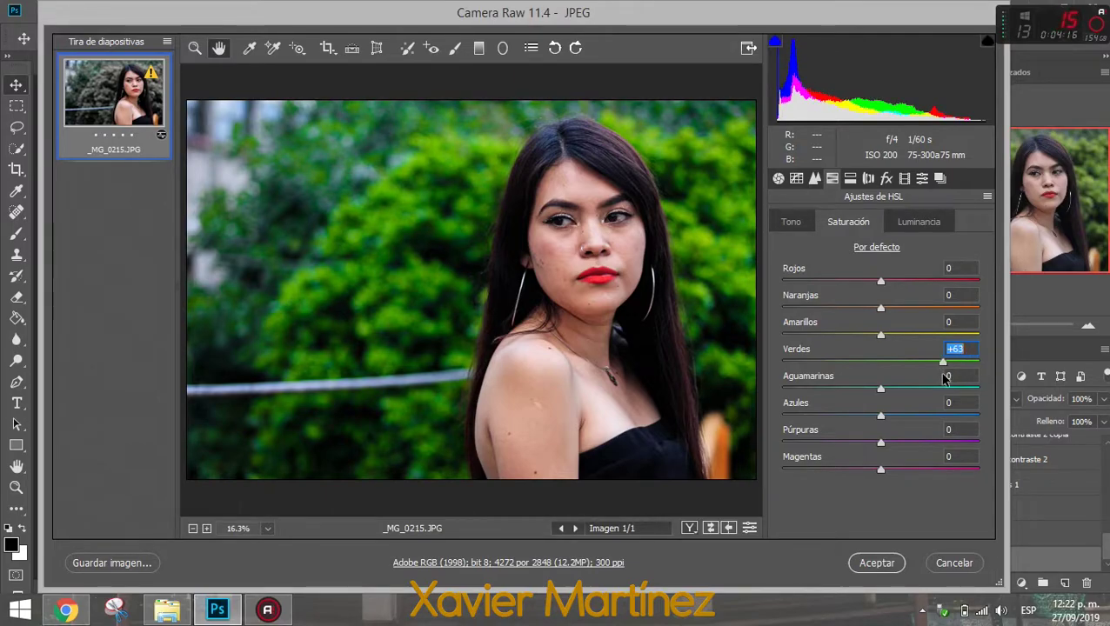
{"action": "type", "text": "70"}
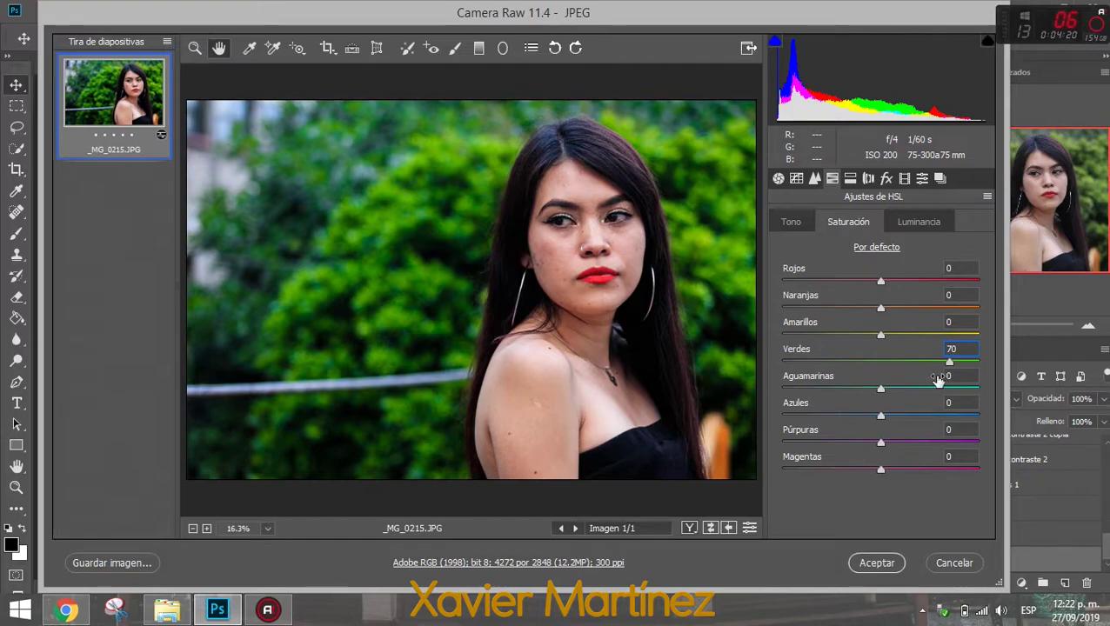
Set Aguamarinas saturation to +50 and keep Azules at 0
{"action": "left_click_drag", "start_coordinate": [881, 391], "coordinate": [757, 394]}
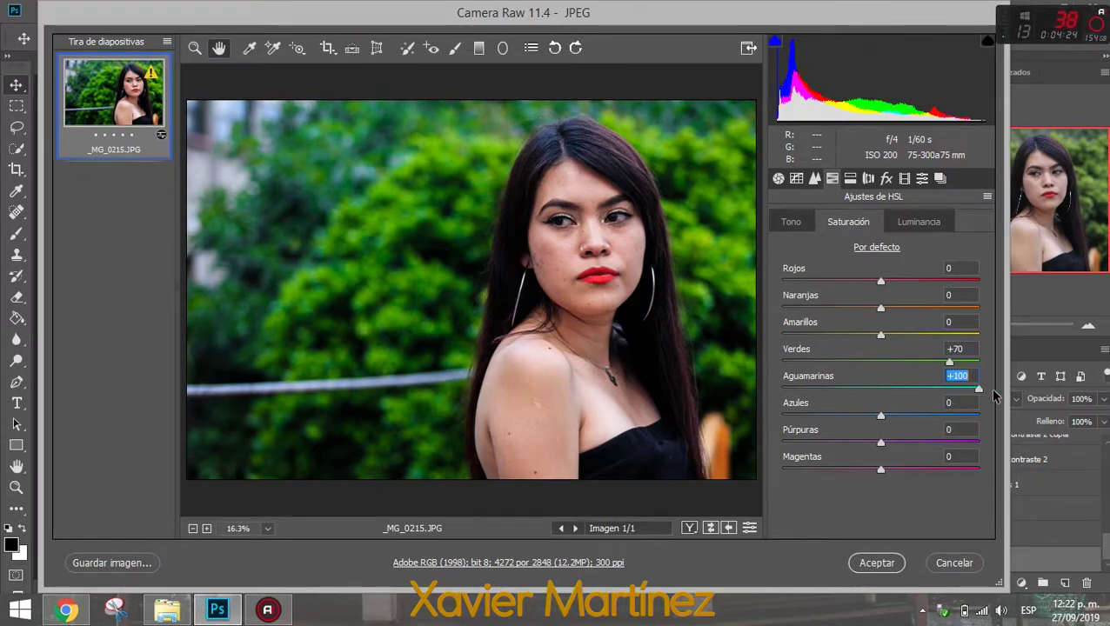
{"action": "left_click_drag", "start_coordinate": [756, 394], "coordinate": [923, 390]}
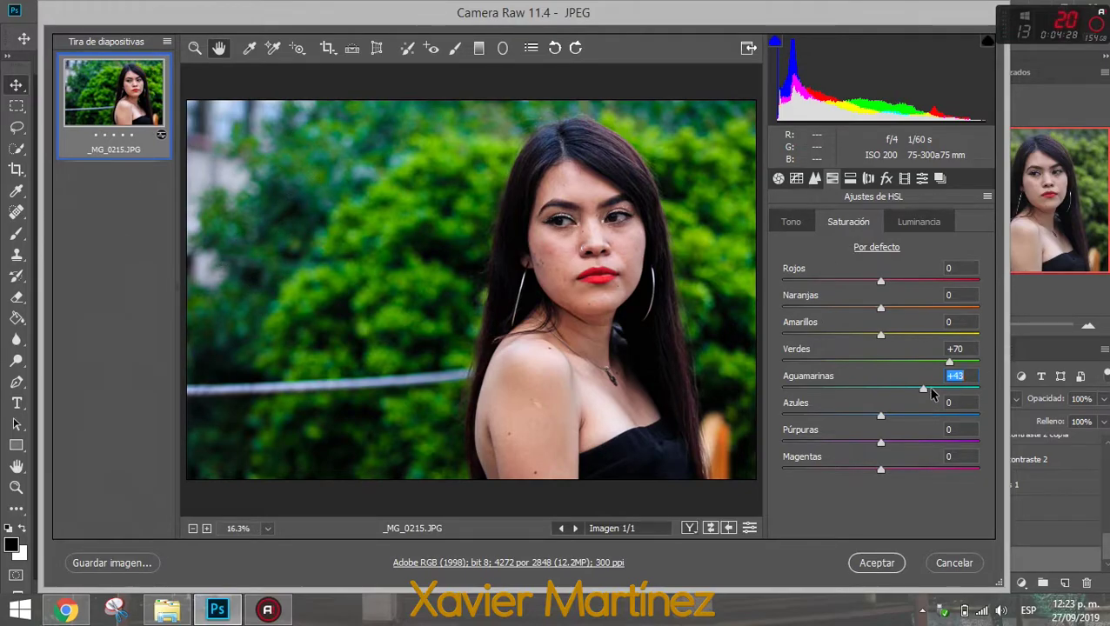
{"action": "type", "text": "50"}
{"action": "mouse_move", "coordinate": [879, 419]}
{"action": "left_mouse_down"}
{"action": "mouse_move", "coordinate": [1000, 422]}
{"action": "mouse_move", "coordinate": [832, 420]}
{"action": "mouse_move", "coordinate": [972, 415]}
{"action": "left_mouse_up"}
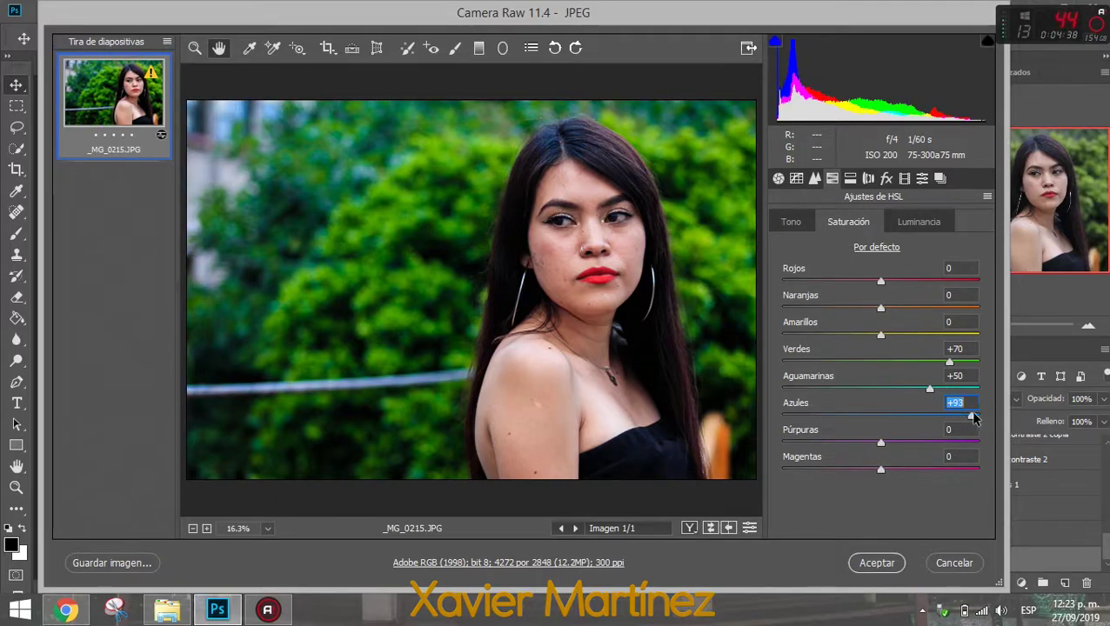
{"action": "type", "text": "0"}
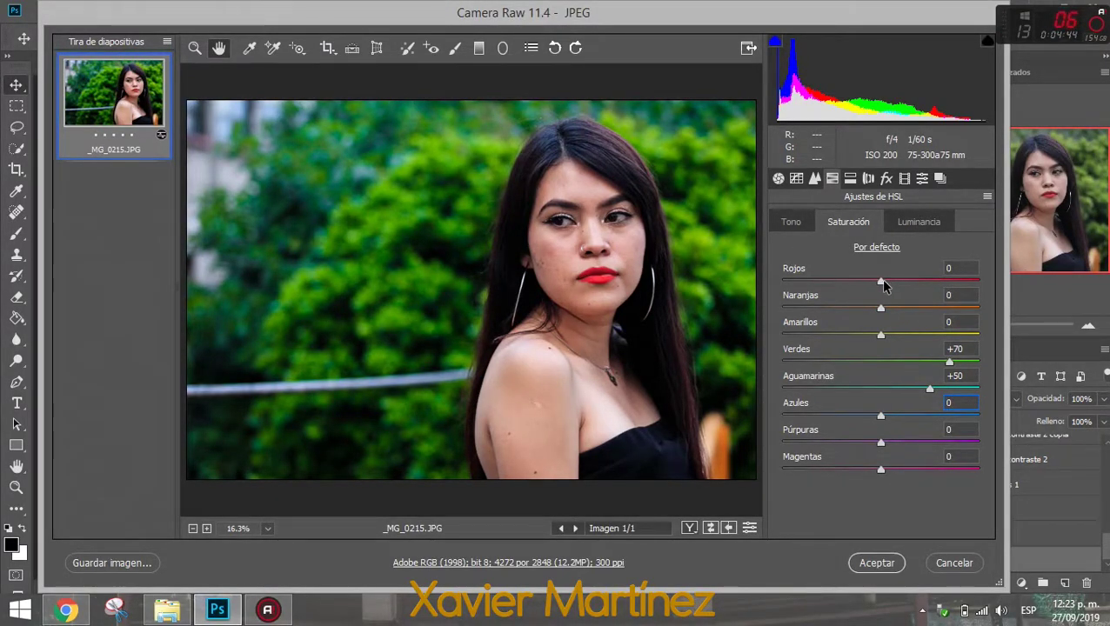
Set Rojos saturation to +20
{"action": "mouse_move", "coordinate": [882, 285]}
{"action": "left_mouse_down"}
{"action": "mouse_move", "coordinate": [949, 287]}
{"action": "mouse_move", "coordinate": [887, 286]}
{"action": "left_mouse_up"}
{"action": "type", "text": "2"}
{"action": "type", "text": "0"}
{"action": "left_click", "coordinate": [930, 226]}
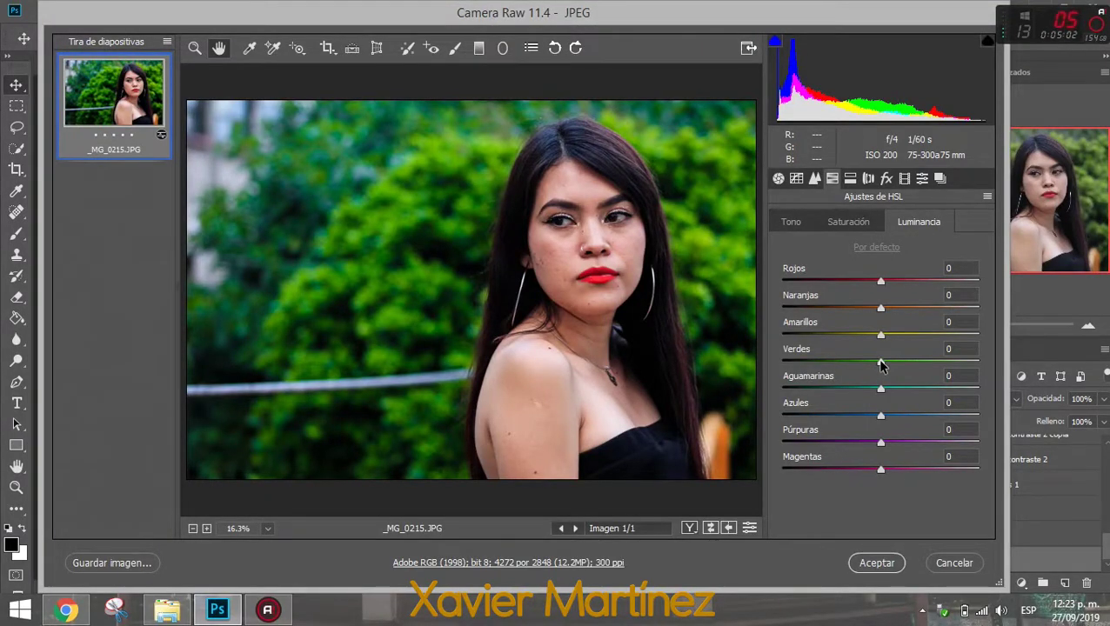
Raise the Verdes luminance to +25, then return to the Básico panel
{"action": "mouse_move", "coordinate": [880, 365]}
{"action": "left_mouse_down"}
{"action": "mouse_move", "coordinate": [952, 366]}
{"action": "mouse_move", "coordinate": [758, 367]}
{"action": "mouse_move", "coordinate": [901, 364]}
{"action": "left_mouse_up"}
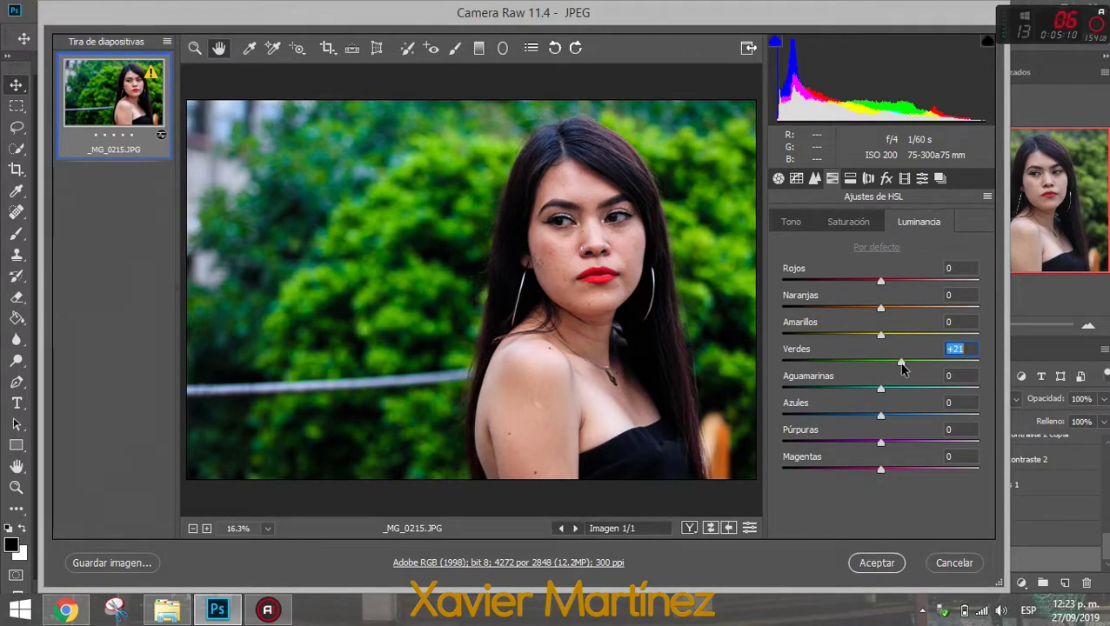
{"action": "type", "text": "25"}
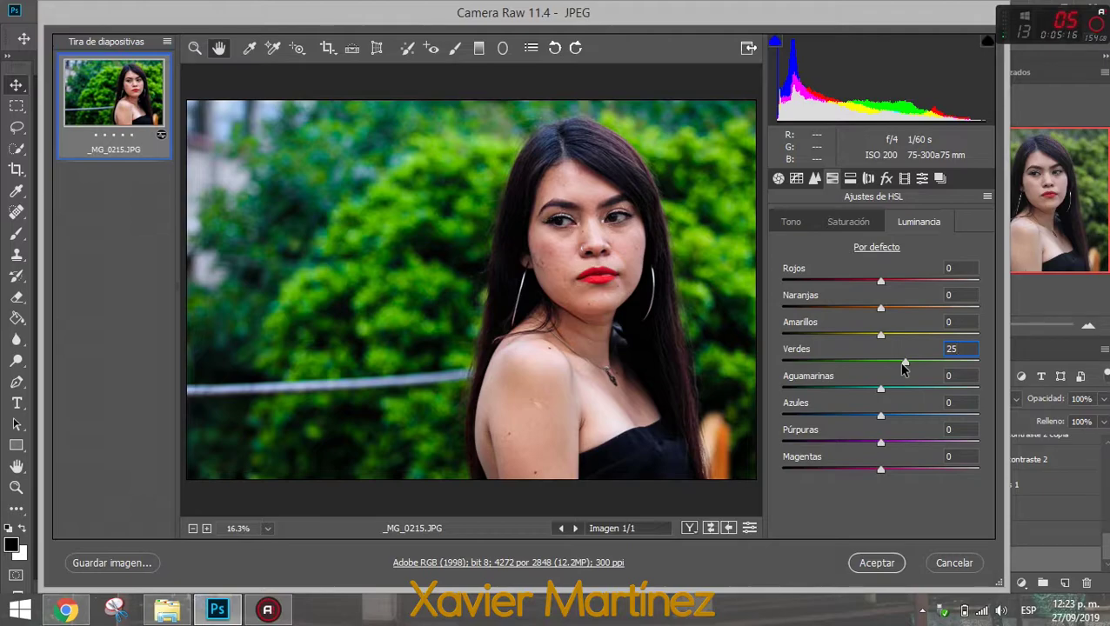
{"action": "left_click", "coordinate": [778, 178]}
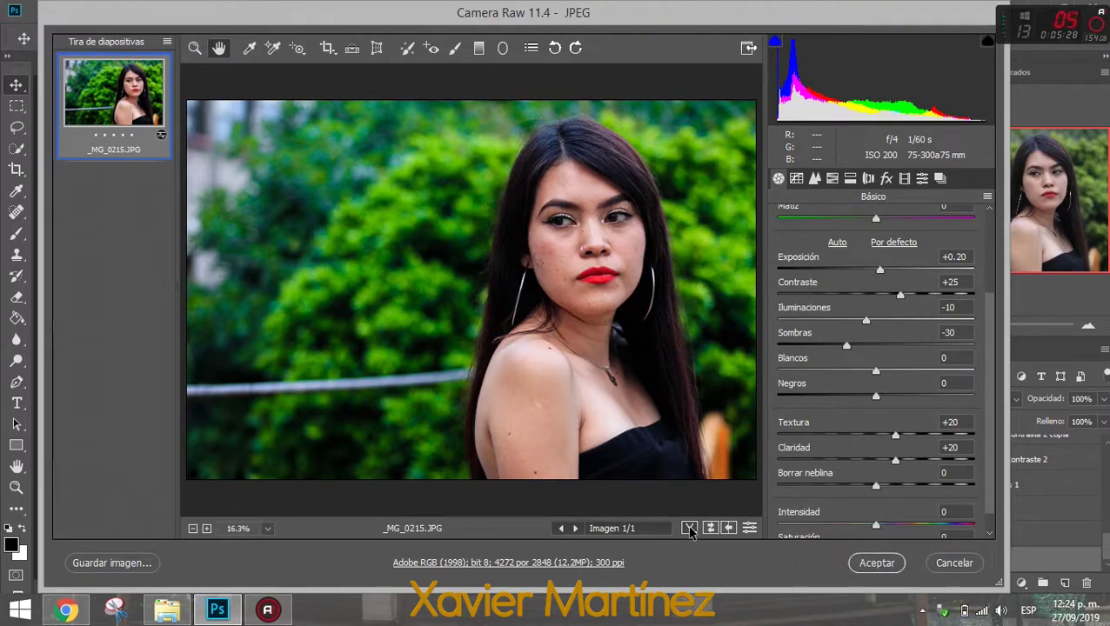
Compare the before/after view layouts, then accept the Camera Raw grade with Aceptar
{"action": "left_click", "coordinate": [689, 528]}
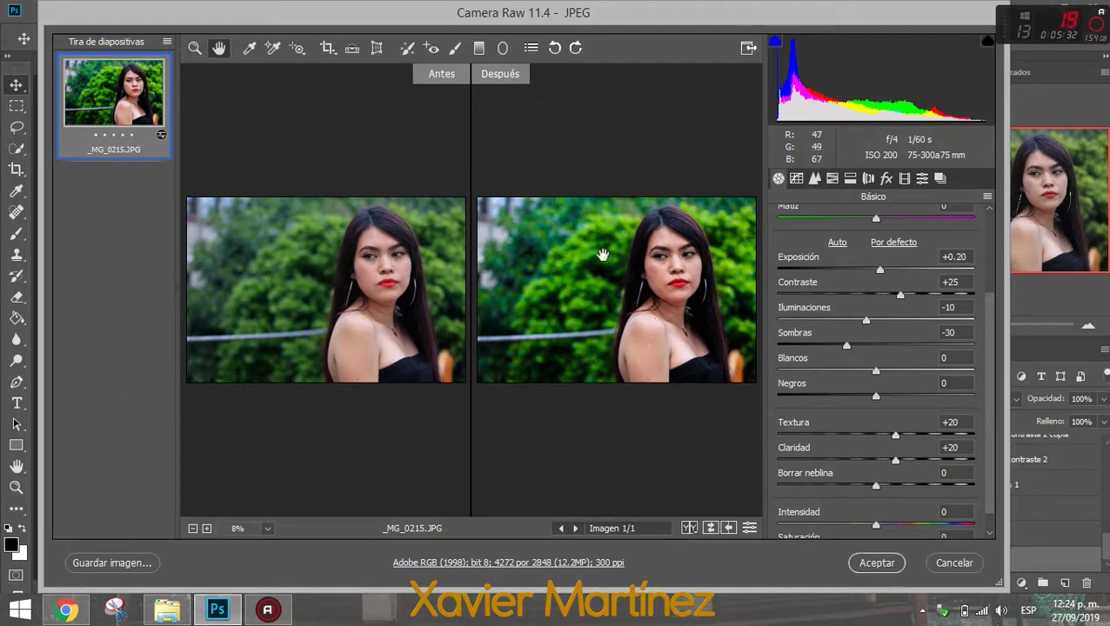
{"action": "left_click", "coordinate": [690, 529]}
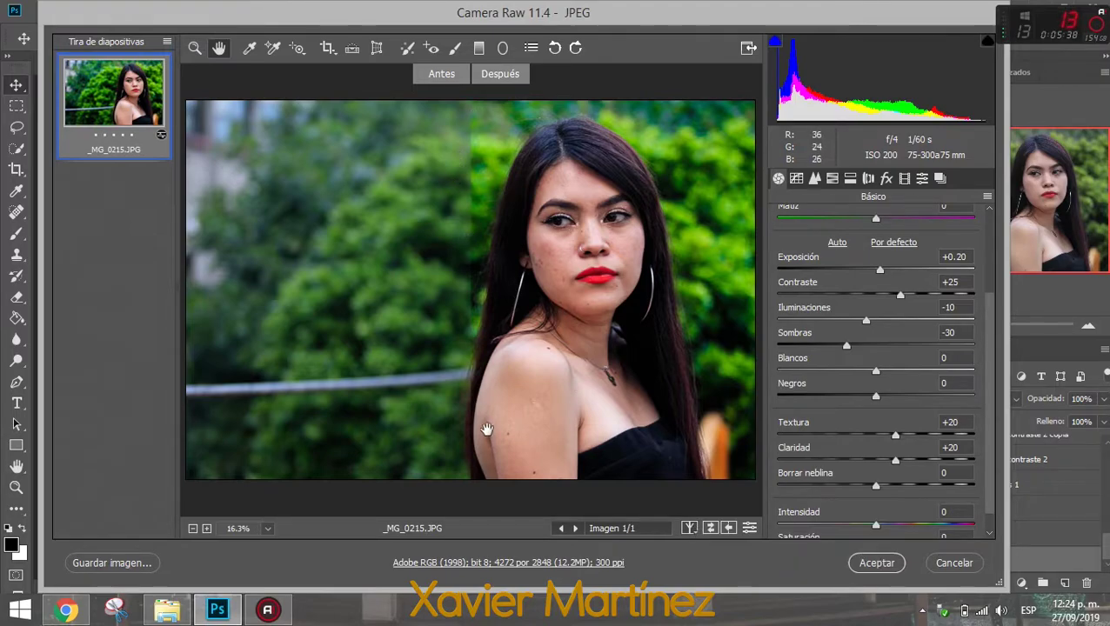
{"action": "key", "text": "q"}
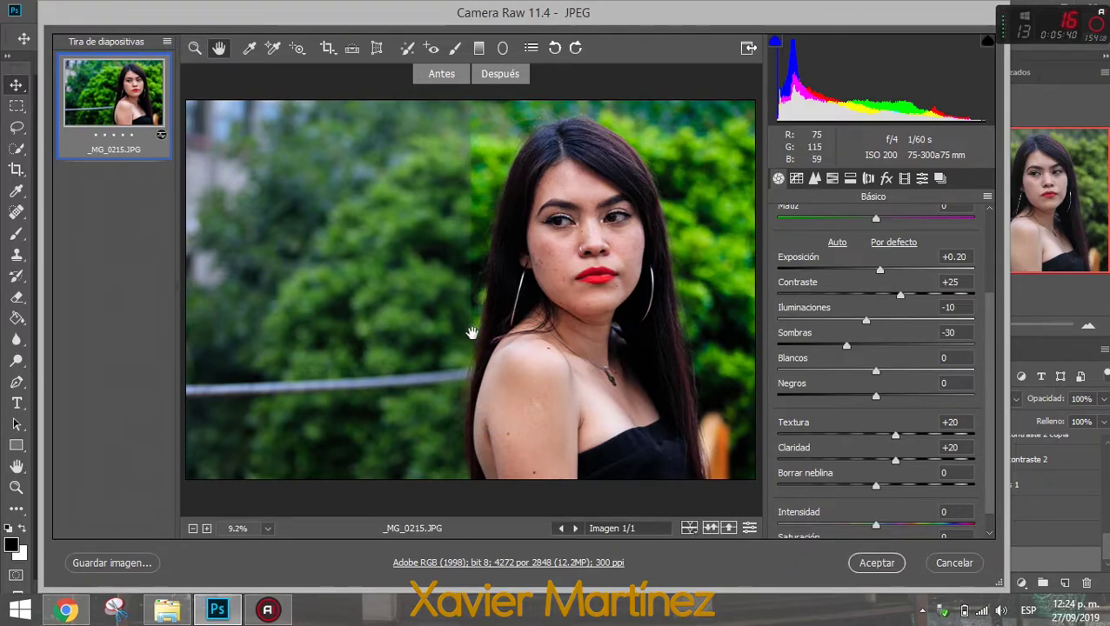
{"action": "key", "text": "q"}
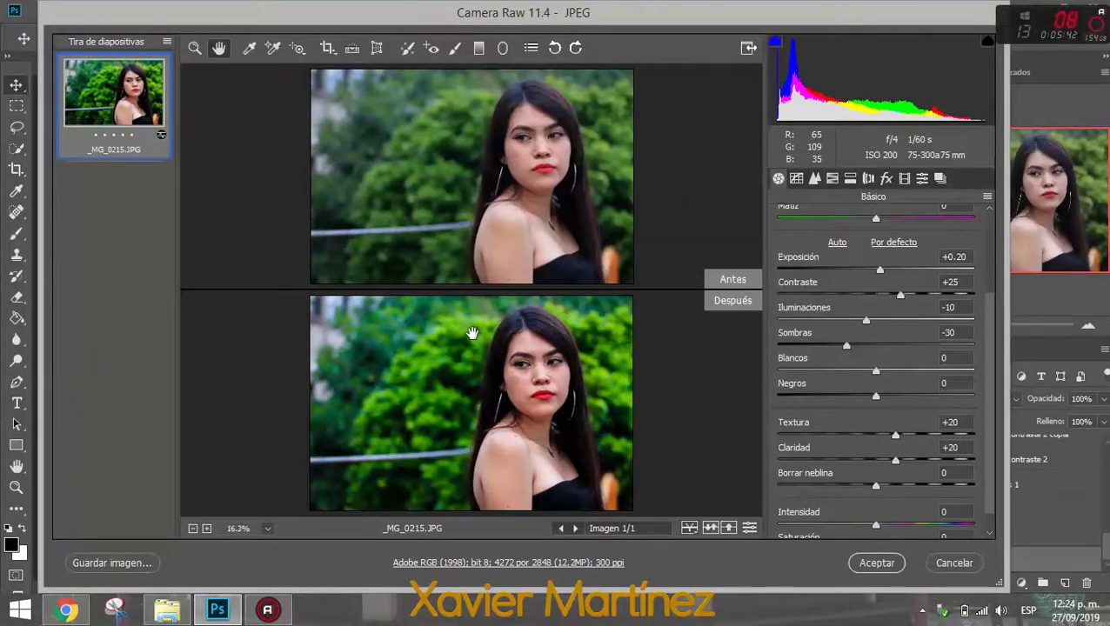
{"action": "key", "text": "q"}
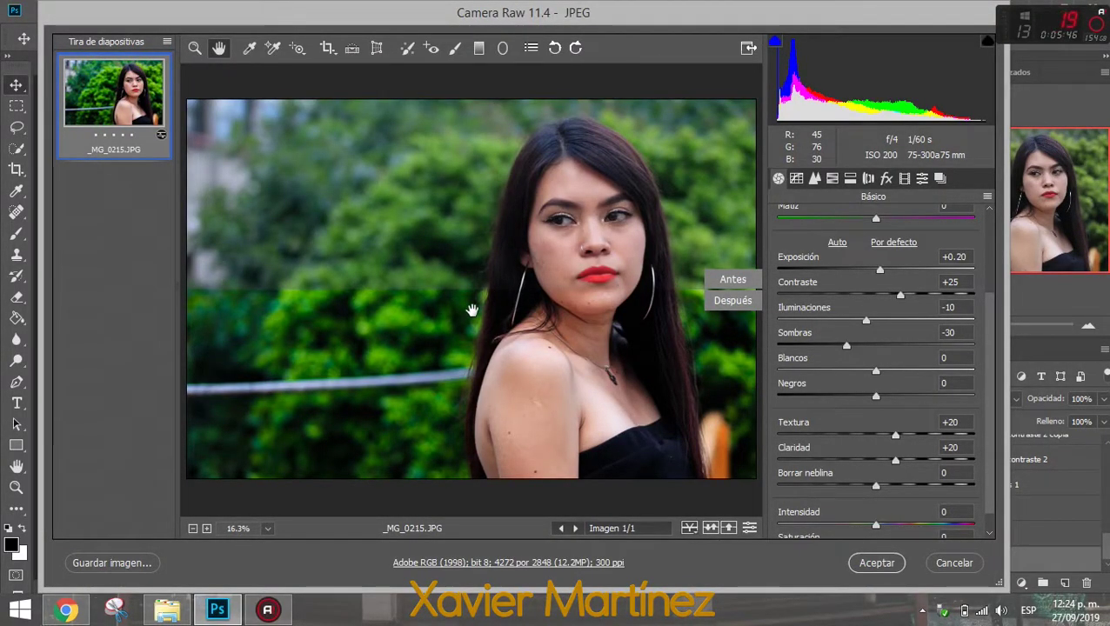
{"action": "key", "text": "q"}
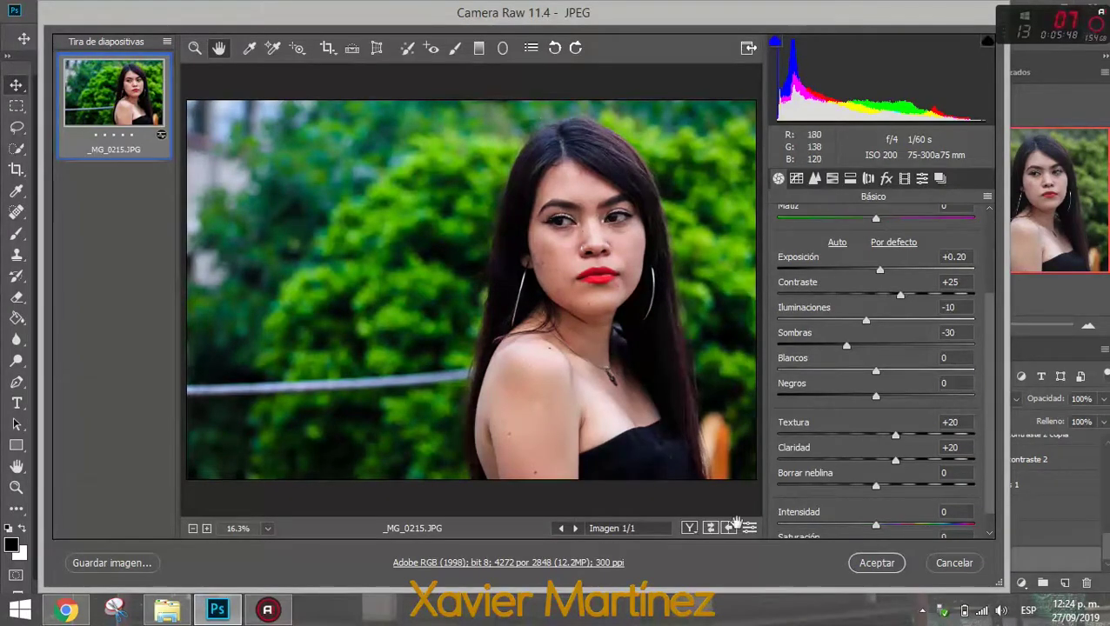
{"action": "left_click", "coordinate": [876, 562]}
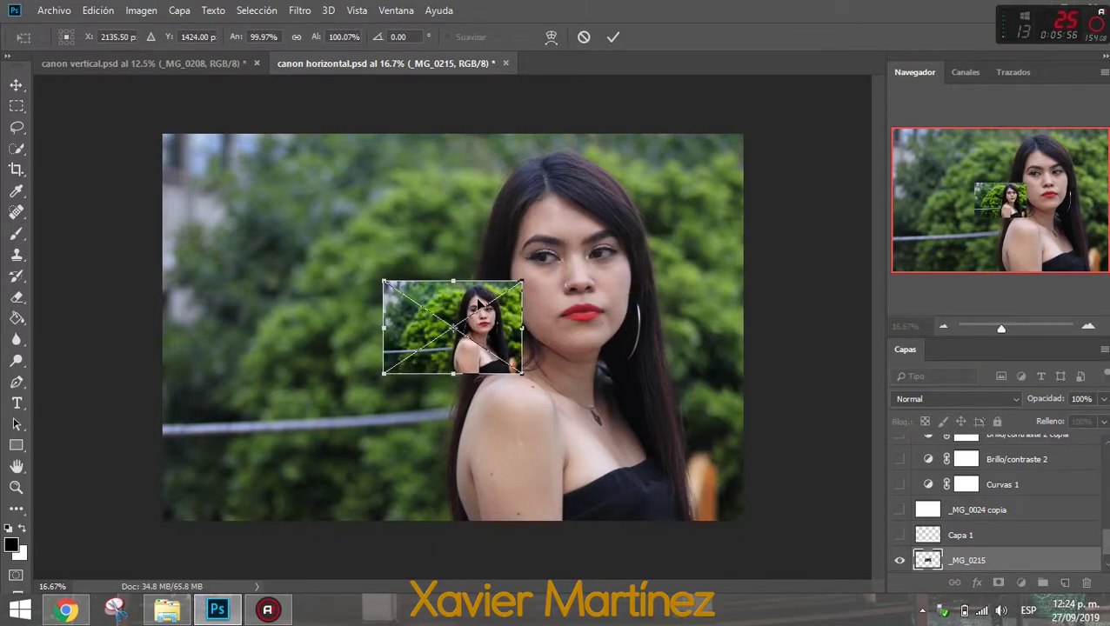
Scale the placed photo to fill the canvas and commit the placement
{"action": "left_click_drag", "start_coordinate": [478, 300], "coordinate": [256, 154]}
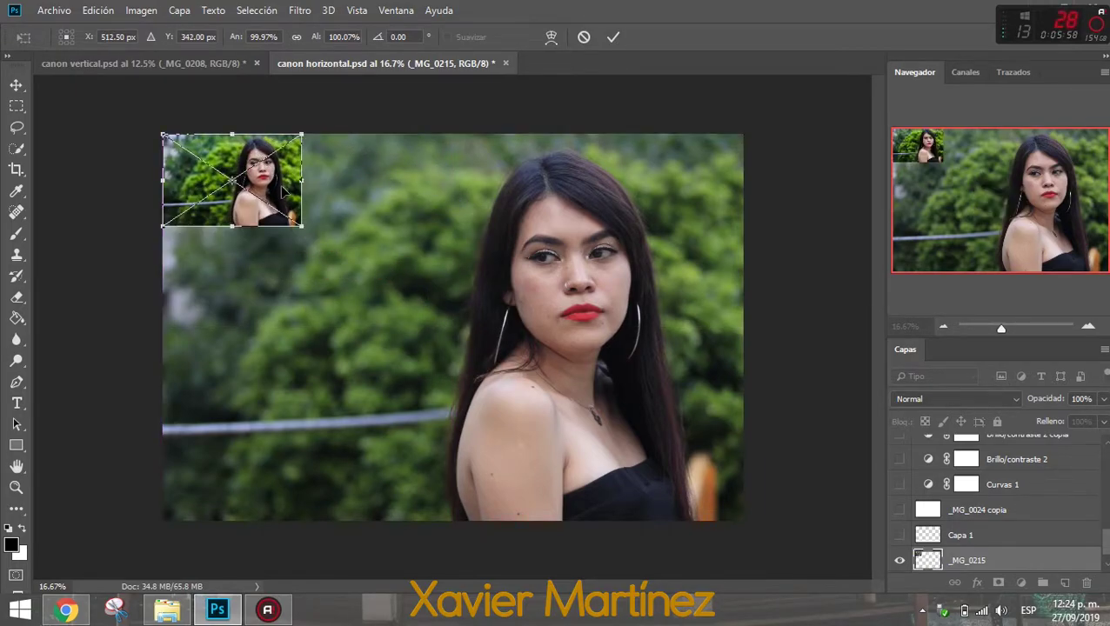
{"action": "left_click_drag", "start_coordinate": [302, 226], "coordinate": [738, 518]}
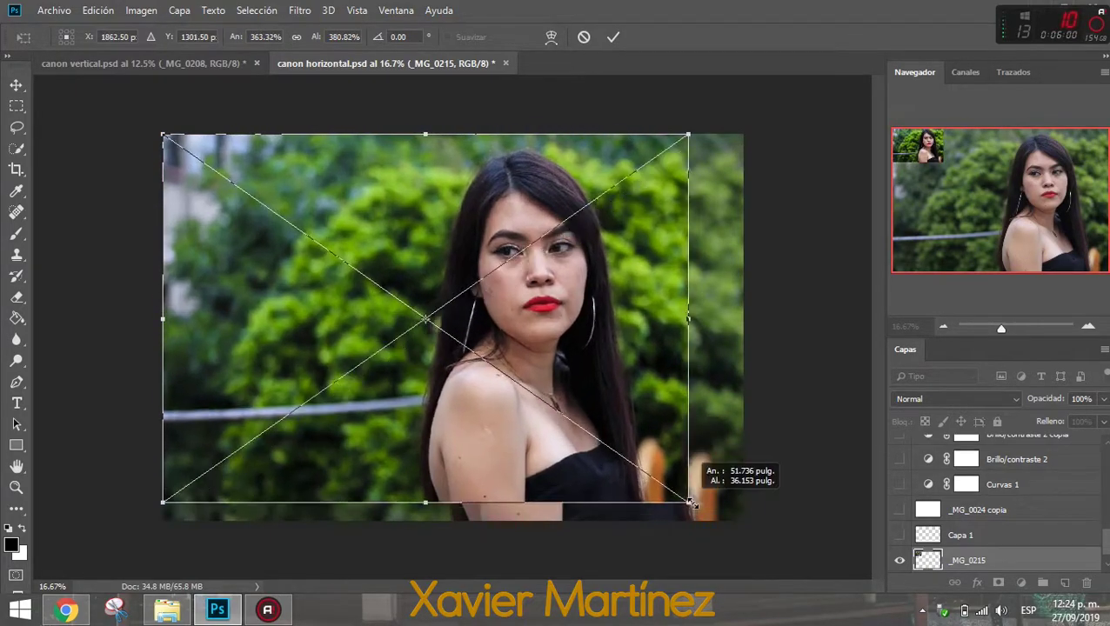
{"action": "key", "text": "Return"}
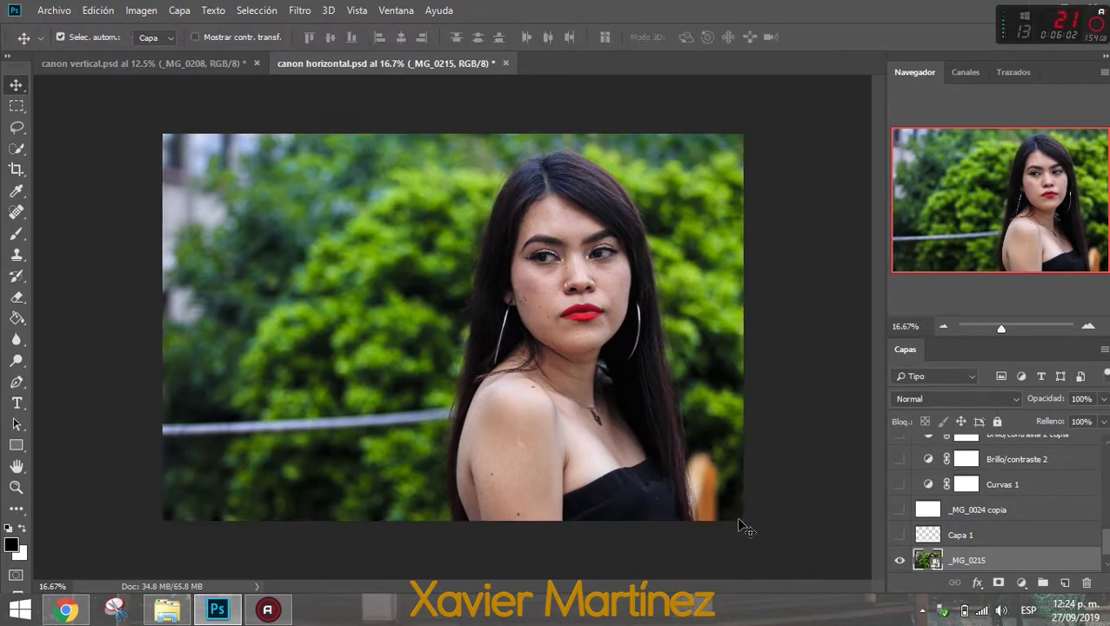
{"action": "left_click", "coordinate": [1087, 326]}
{"action": "left_click", "coordinate": [1087, 326]}
{"action": "left_click", "coordinate": [1087, 326]}
{"action": "left_click", "coordinate": [1088, 327]}
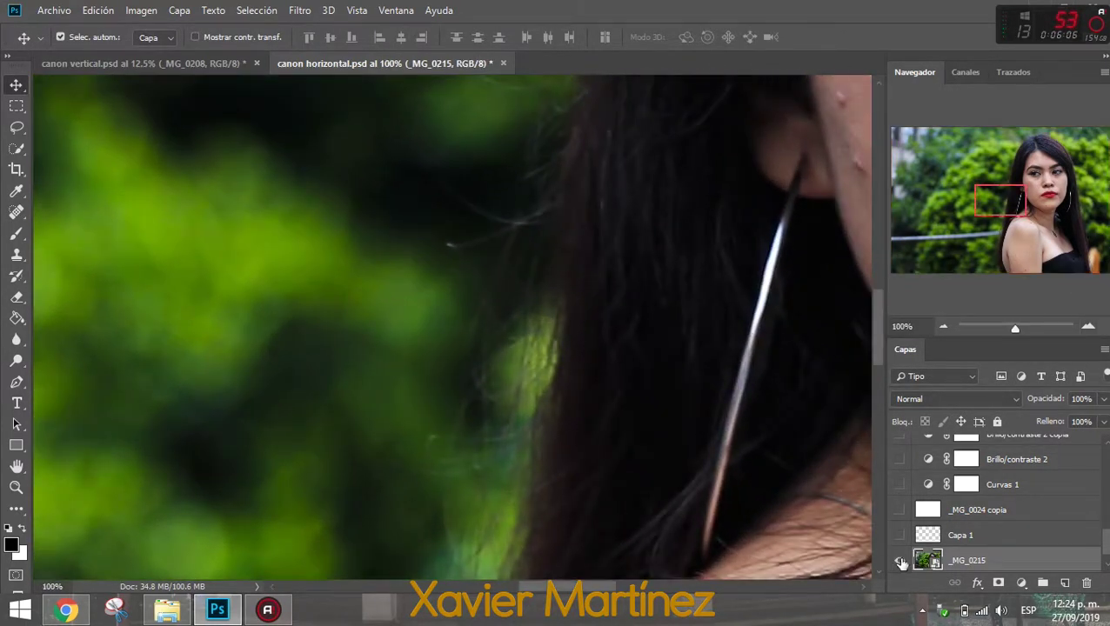
Toggle the _MG_0215 layer to compare, then duplicate it with Ctrl+J
{"action": "left_click", "coordinate": [899, 561]}
{"action": "left_click", "coordinate": [900, 561]}
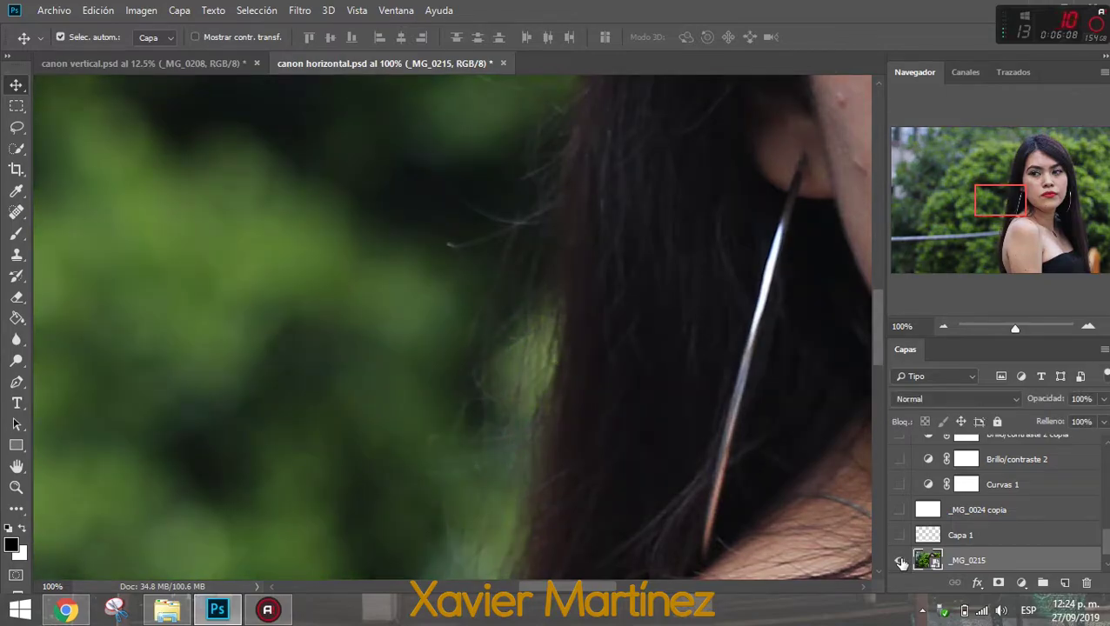
{"action": "left_click", "coordinate": [943, 326]}
{"action": "left_click", "coordinate": [943, 326]}
{"action": "left_click", "coordinate": [942, 326]}
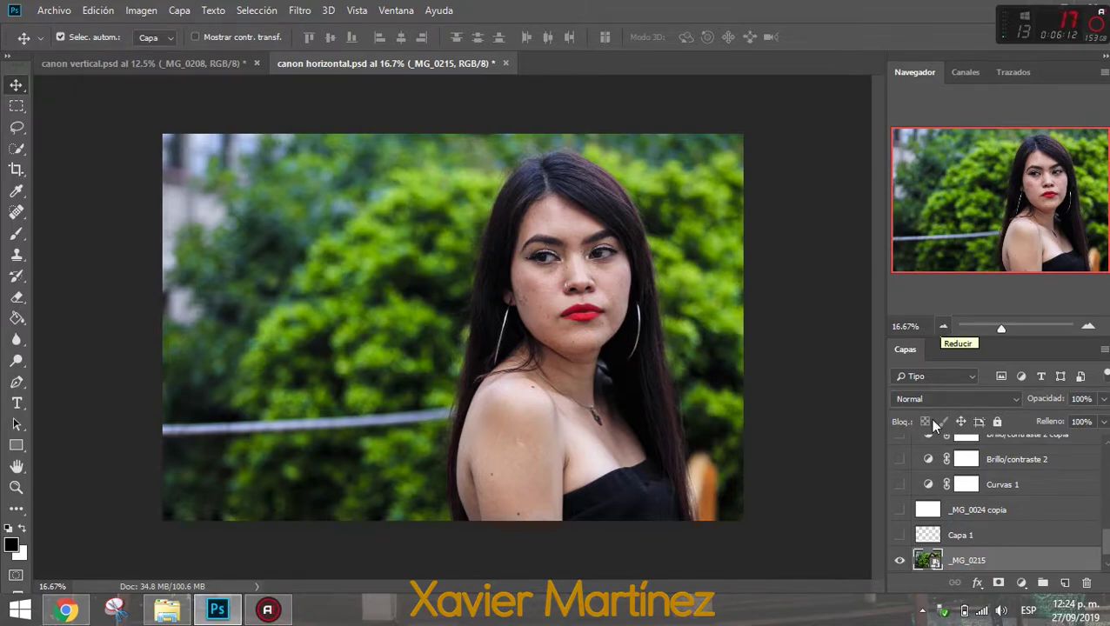
{"action": "key", "text": "ctrl+j"}
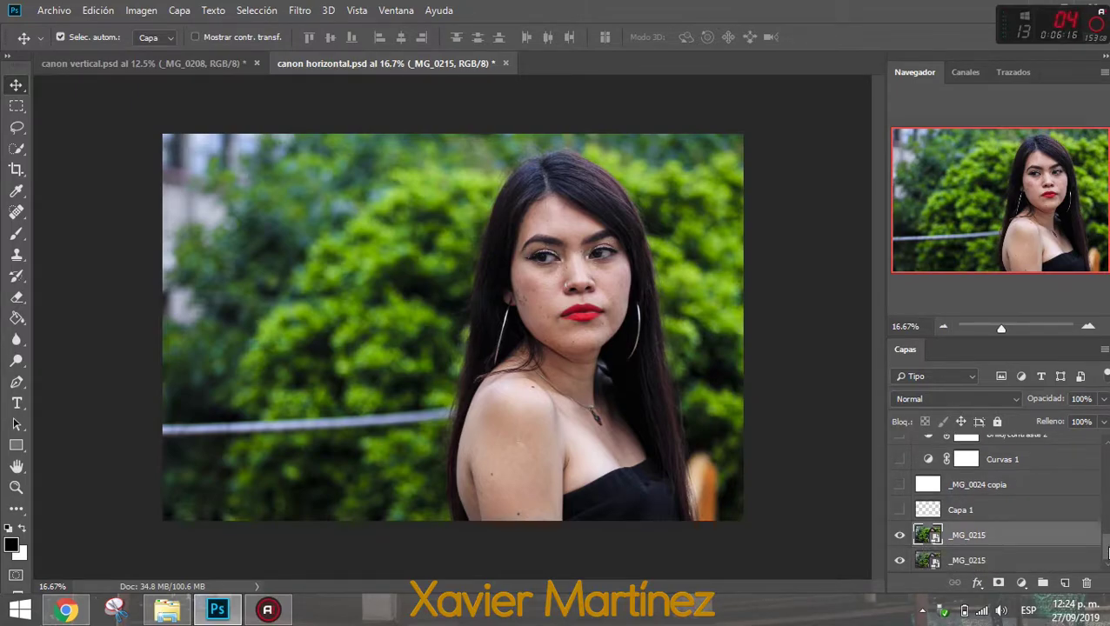
Try the Brush on the smart object, cancel, and zoom toward the face
{"action": "key", "text": "b"}
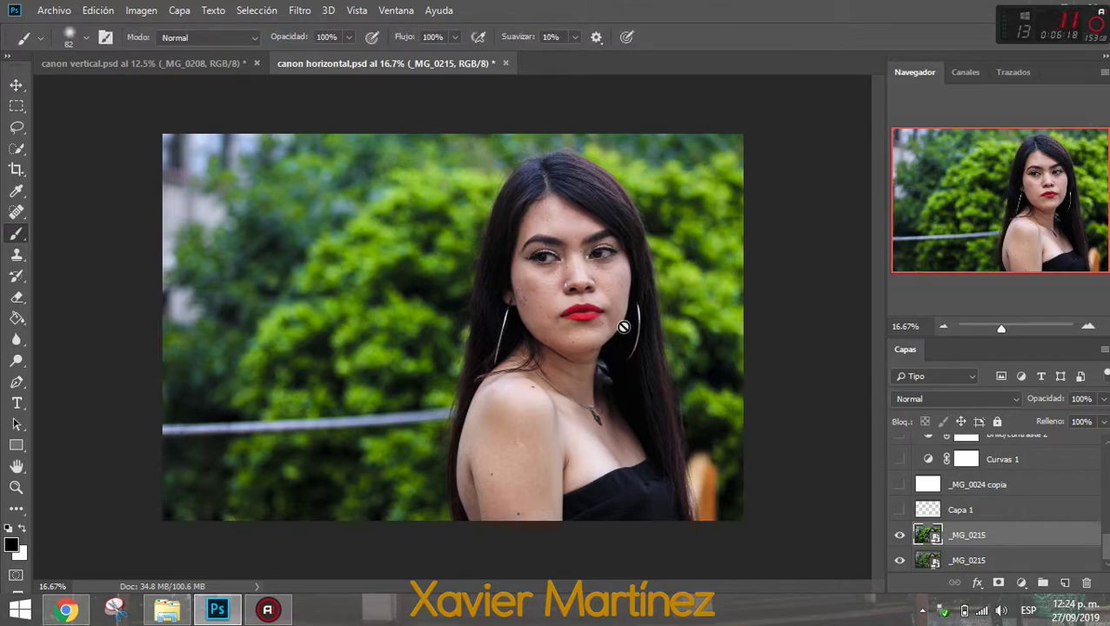
{"action": "left_click", "coordinate": [624, 333]}
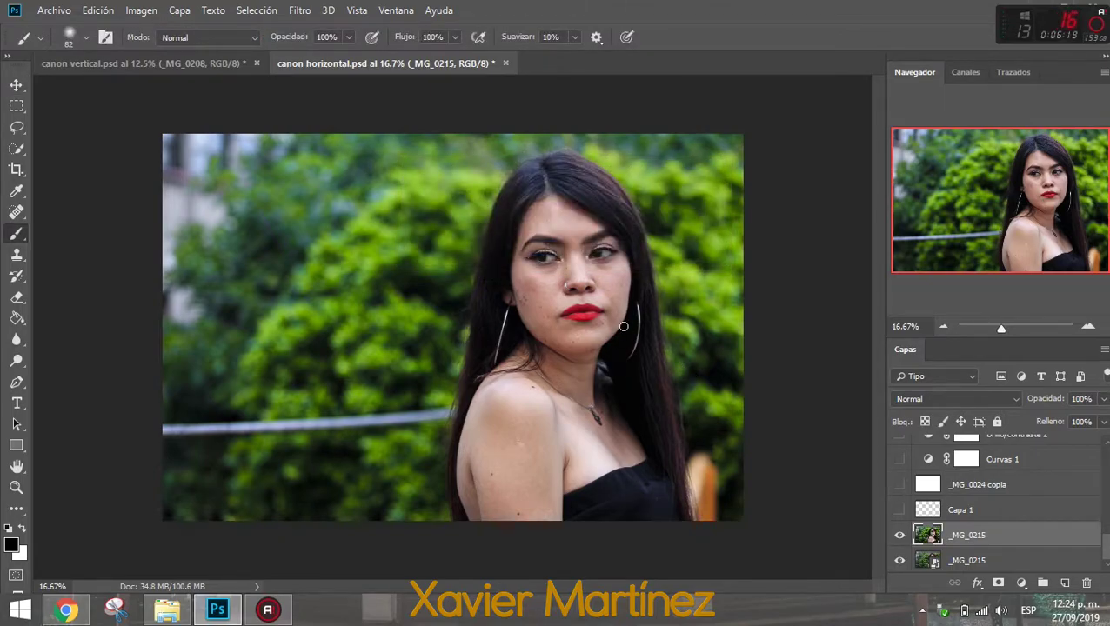
{"action": "key", "text": "v"}
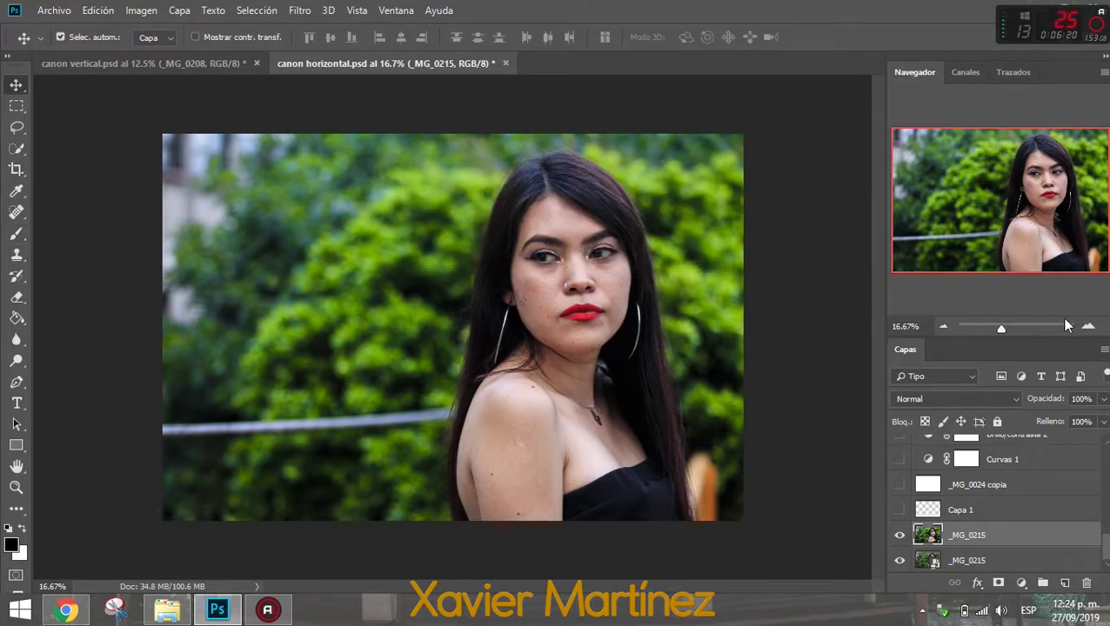
{"action": "left_click", "coordinate": [1088, 329]}
{"action": "left_click", "coordinate": [1088, 328]}
Center and zoom in on the woman's face, then select the Spot Healing Brush
{"action": "left_click_drag", "start_coordinate": [954, 228], "coordinate": [1003, 189]}
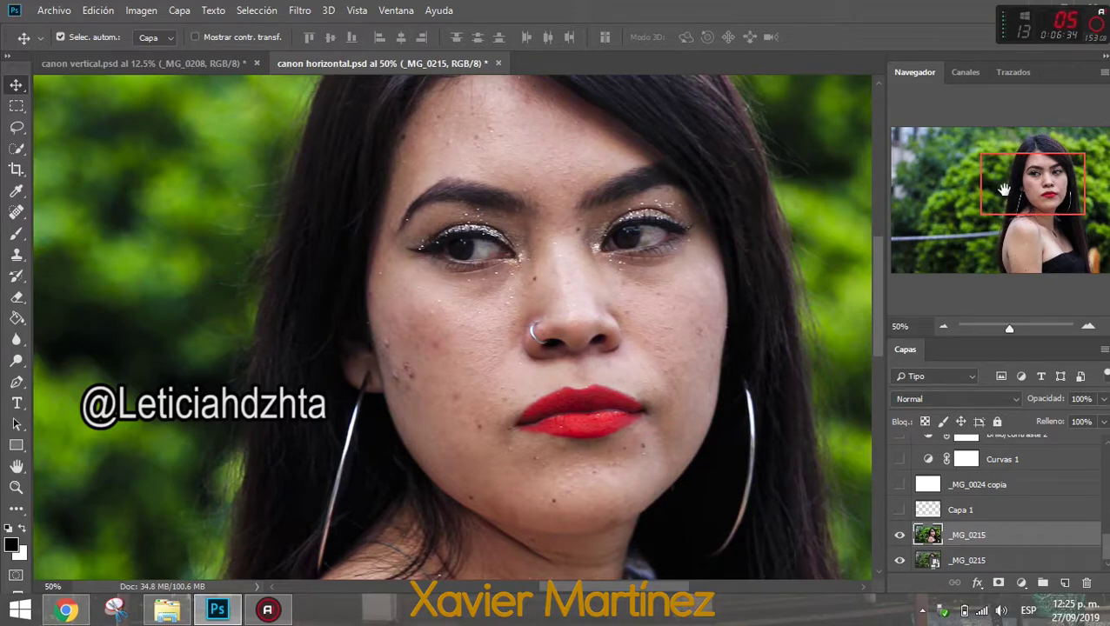
{"action": "left_click", "coordinate": [1086, 327]}
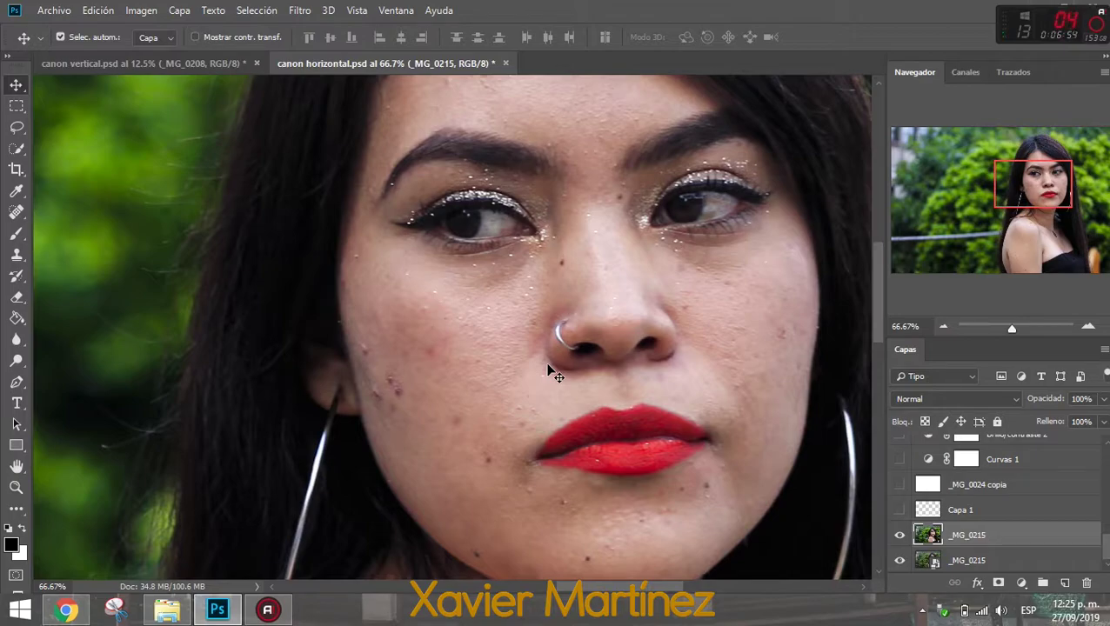
{"action": "key", "text": "j"}
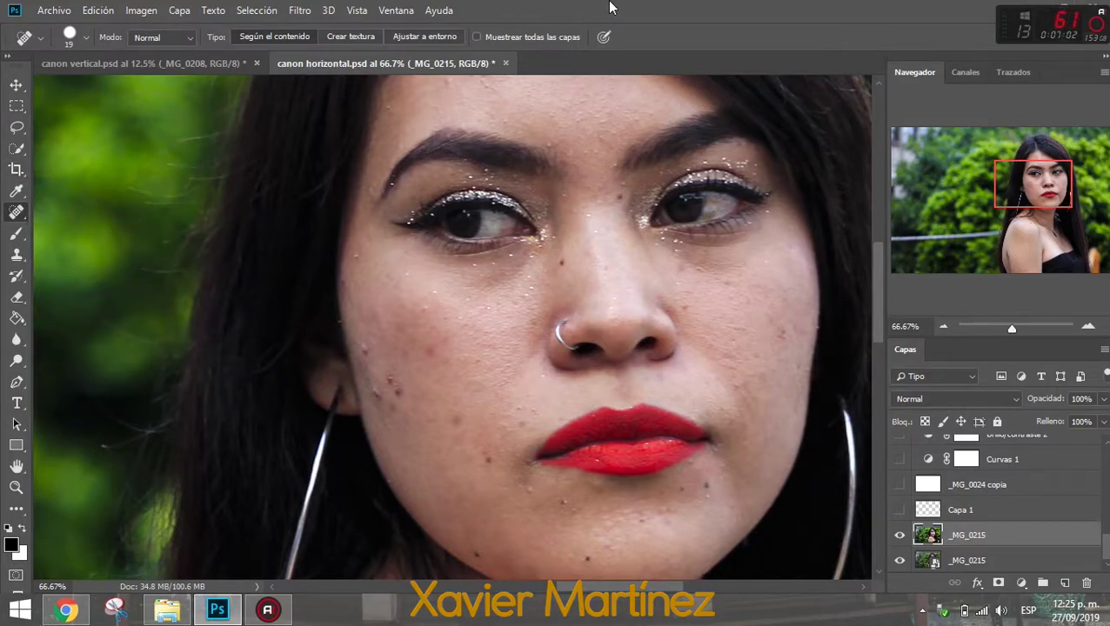
Zoom to 100%, set the healing brush to 27 px, and heal the lower-cheek blemishes
{"action": "key", "text": "ctrl+plus"}
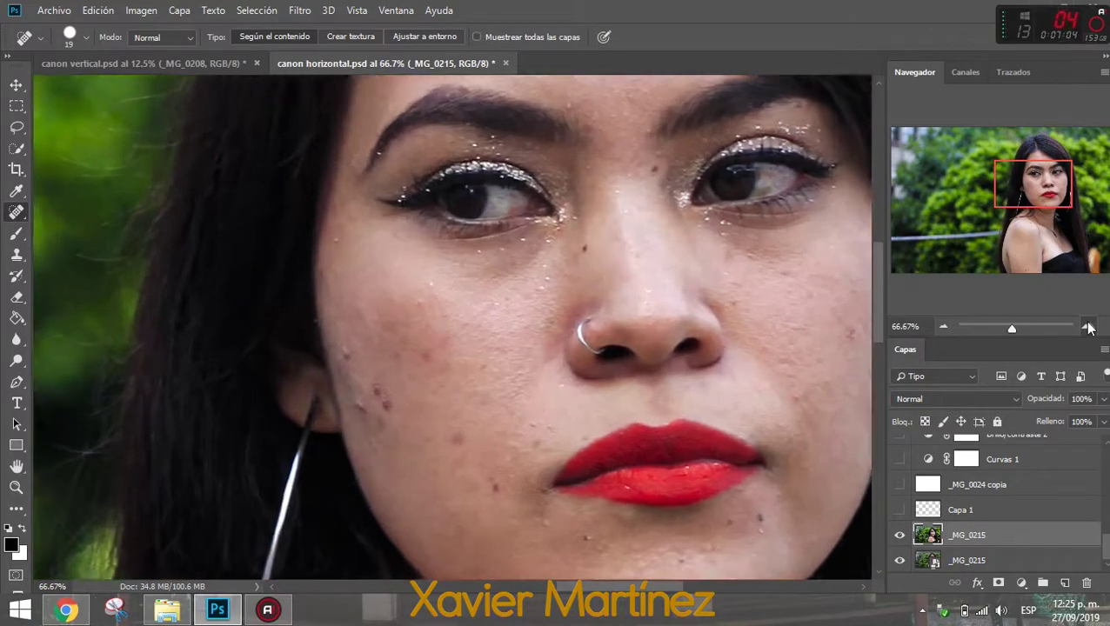
{"action": "right_click", "coordinate": [424, 366]}
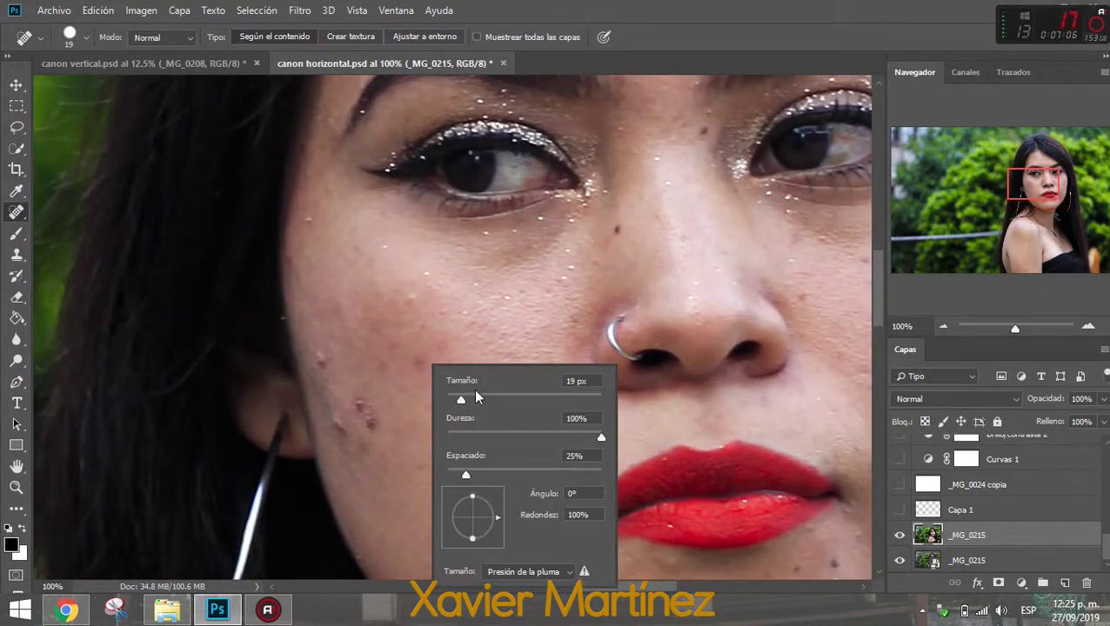
{"action": "mouse_move", "coordinate": [504, 397]}
{"action": "left_mouse_down"}
{"action": "mouse_move", "coordinate": [525, 399]}
{"action": "mouse_move", "coordinate": [458, 400]}
{"action": "left_mouse_up"}
{"action": "left_click", "coordinate": [322, 361]}
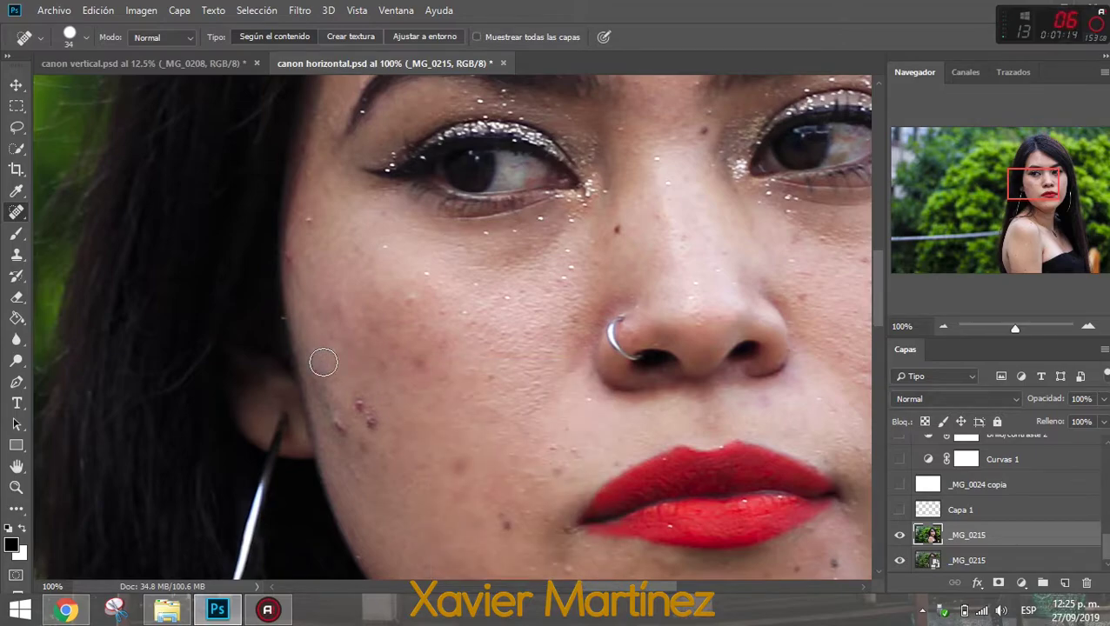
{"action": "right_click", "coordinate": [357, 404]}
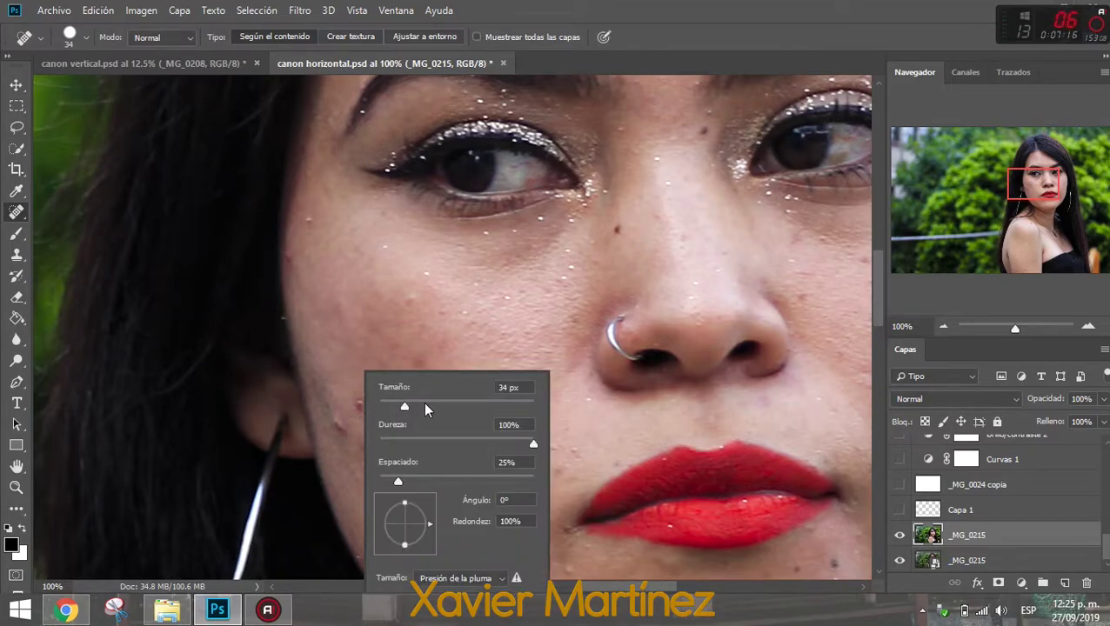
{"action": "left_click_drag", "start_coordinate": [401, 408], "coordinate": [377, 409]}
{"action": "left_click", "coordinate": [364, 401]}
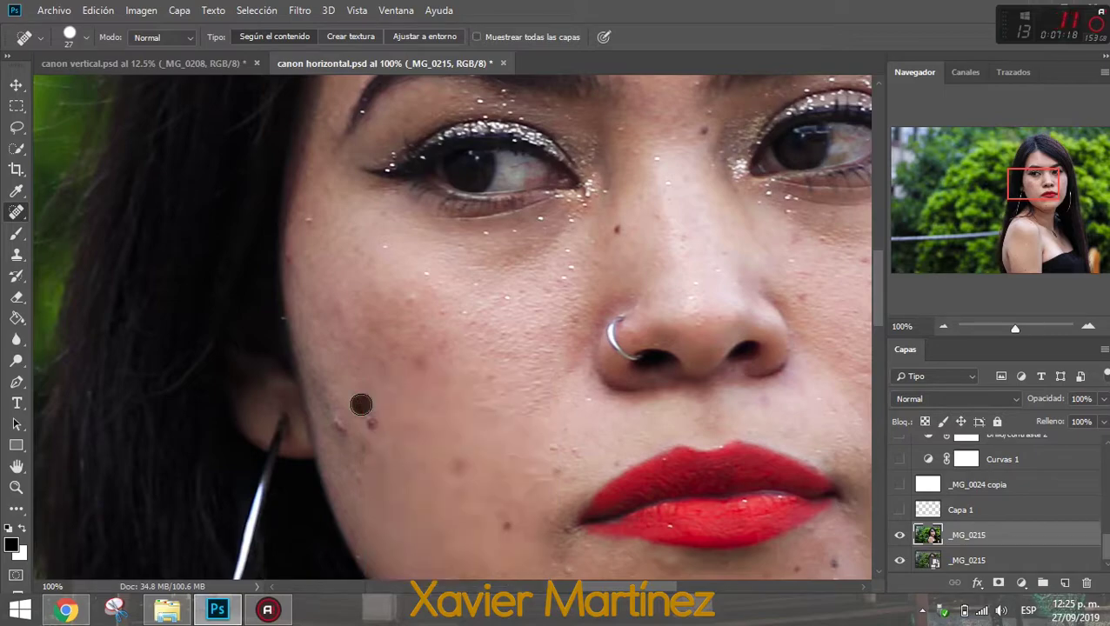
{"action": "left_click", "coordinate": [372, 423]}
{"action": "left_click", "coordinate": [365, 447]}
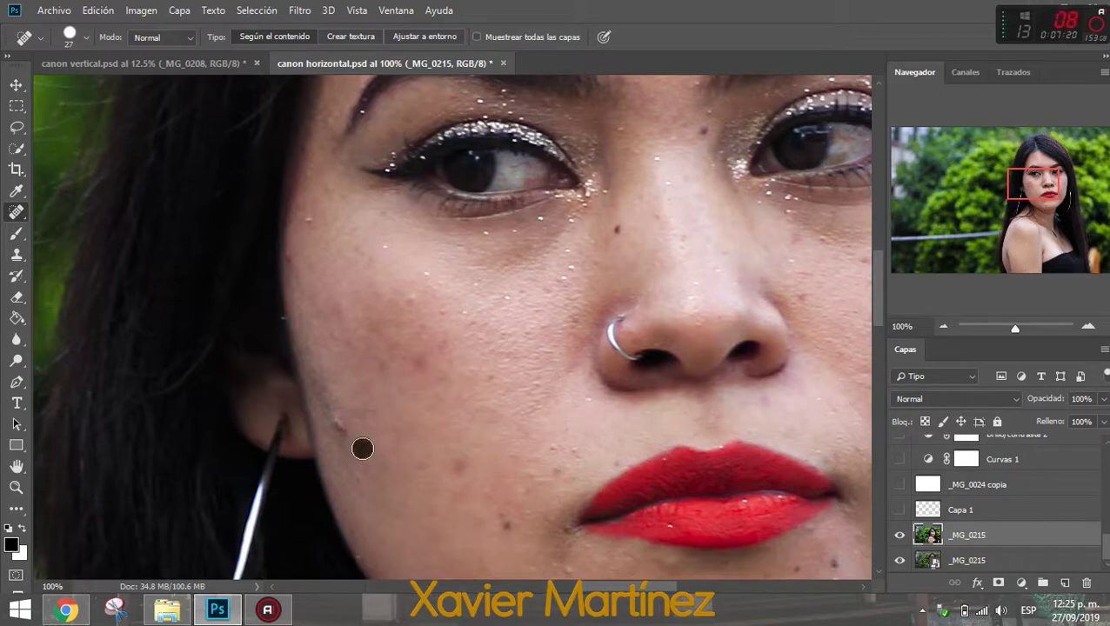
{"action": "left_click", "coordinate": [339, 425]}
{"action": "left_click", "coordinate": [340, 434]}
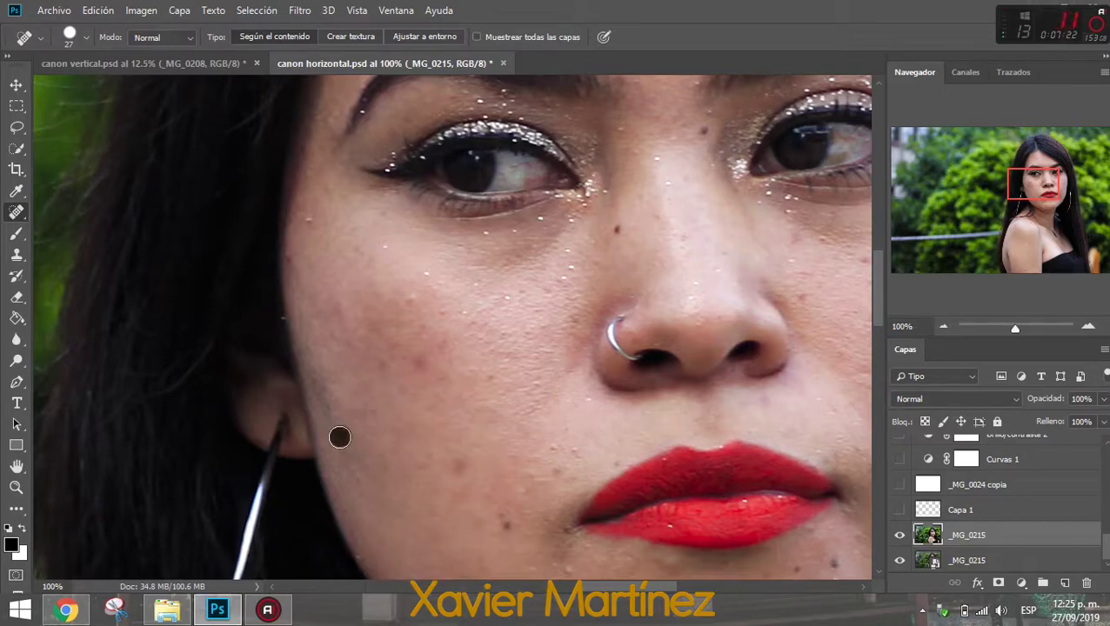
Heal the spots beside the lips and on the upper and mid cheek
{"action": "left_click", "coordinate": [416, 365]}
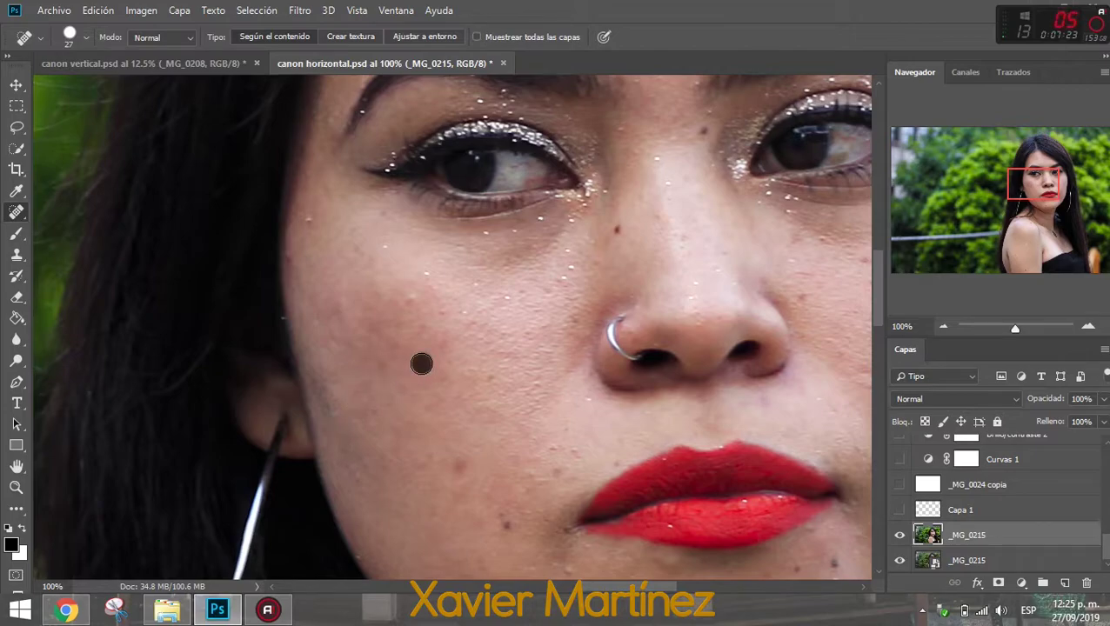
{"action": "left_click", "coordinate": [459, 464]}
{"action": "left_click", "coordinate": [555, 468]}
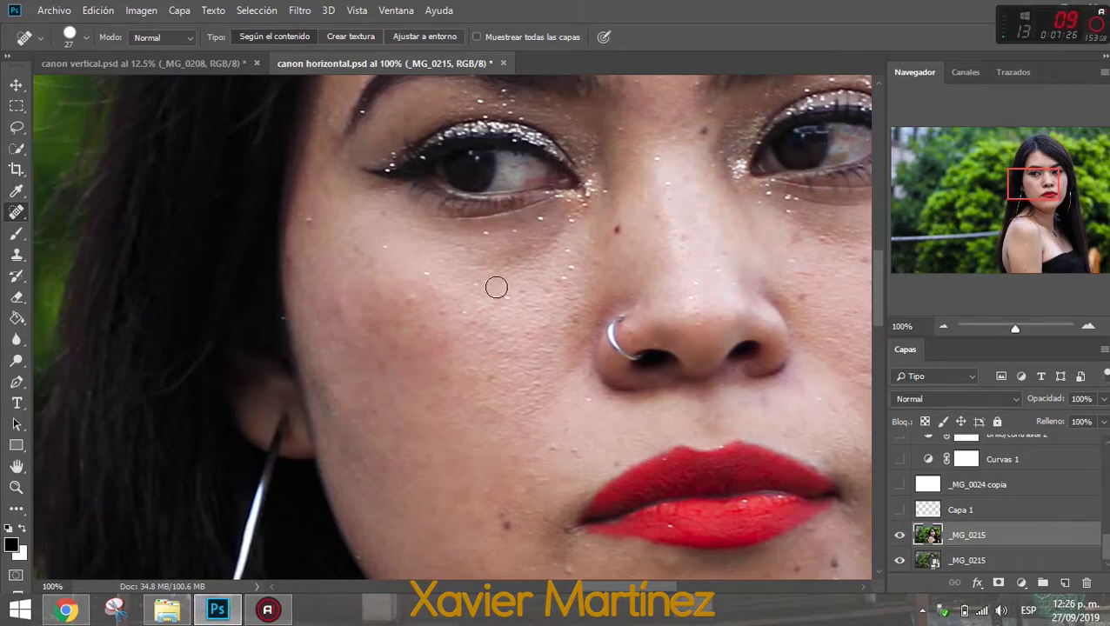
{"action": "left_click", "coordinate": [489, 373]}
{"action": "left_click", "coordinate": [294, 258]}
{"action": "left_click", "coordinate": [429, 276]}
{"action": "left_click", "coordinate": [414, 302]}
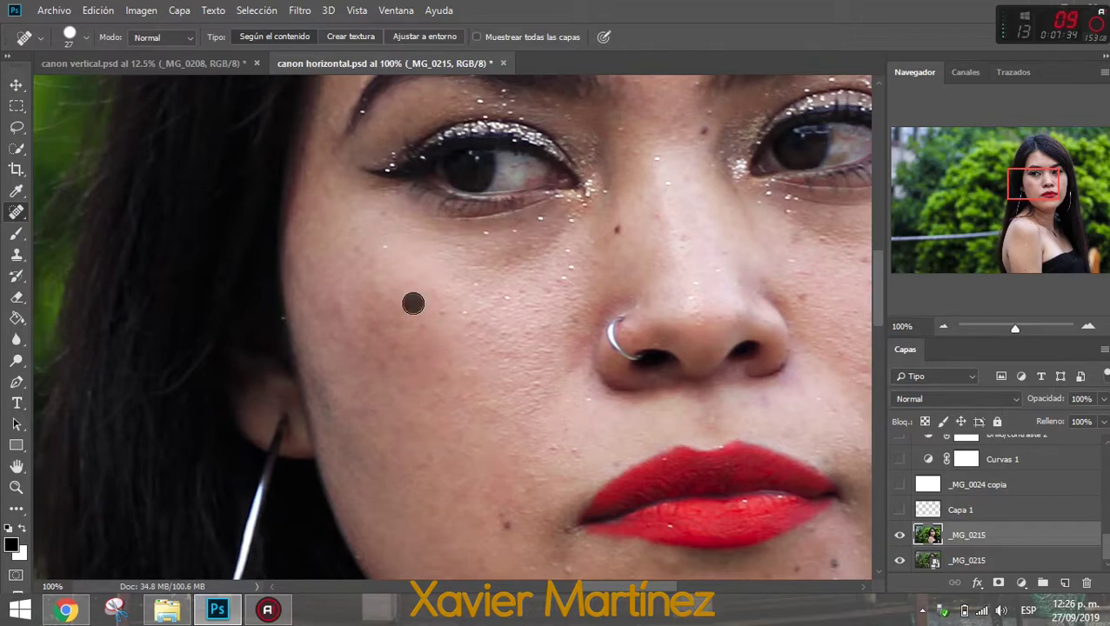
{"action": "left_click", "coordinate": [420, 325]}
Heal the blemish on the chin and the small spot below the lips
{"action": "left_click_drag", "start_coordinate": [1042, 179], "coordinate": [1049, 193]}
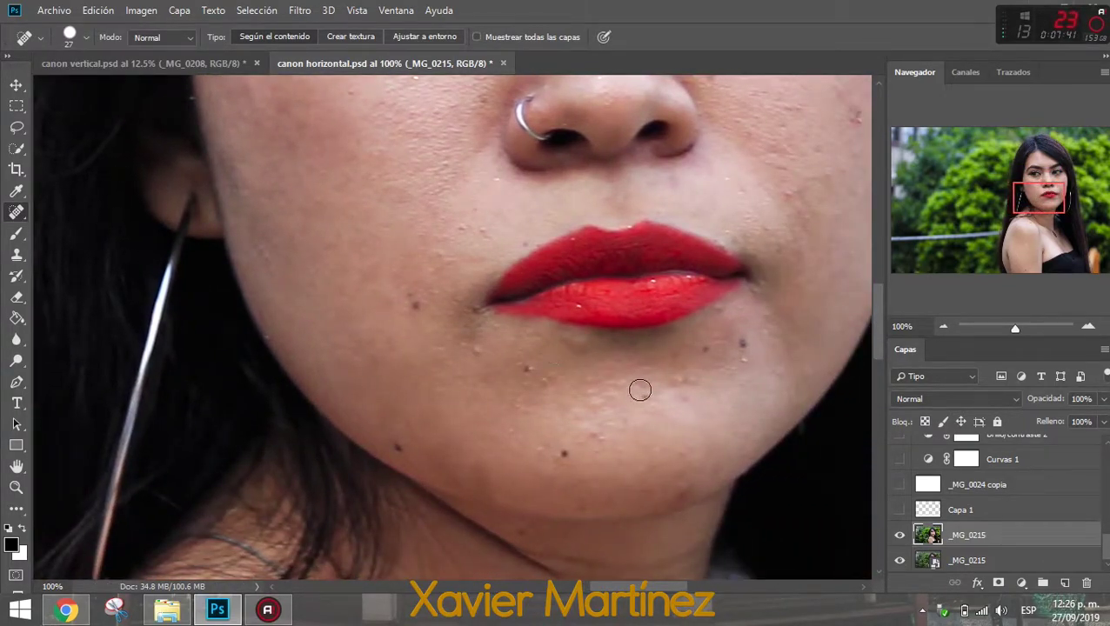
{"action": "left_click", "coordinate": [644, 393]}
{"action": "left_click", "coordinate": [480, 348]}
{"action": "left_click_drag", "start_coordinate": [1032, 209], "coordinate": [1035, 191]}
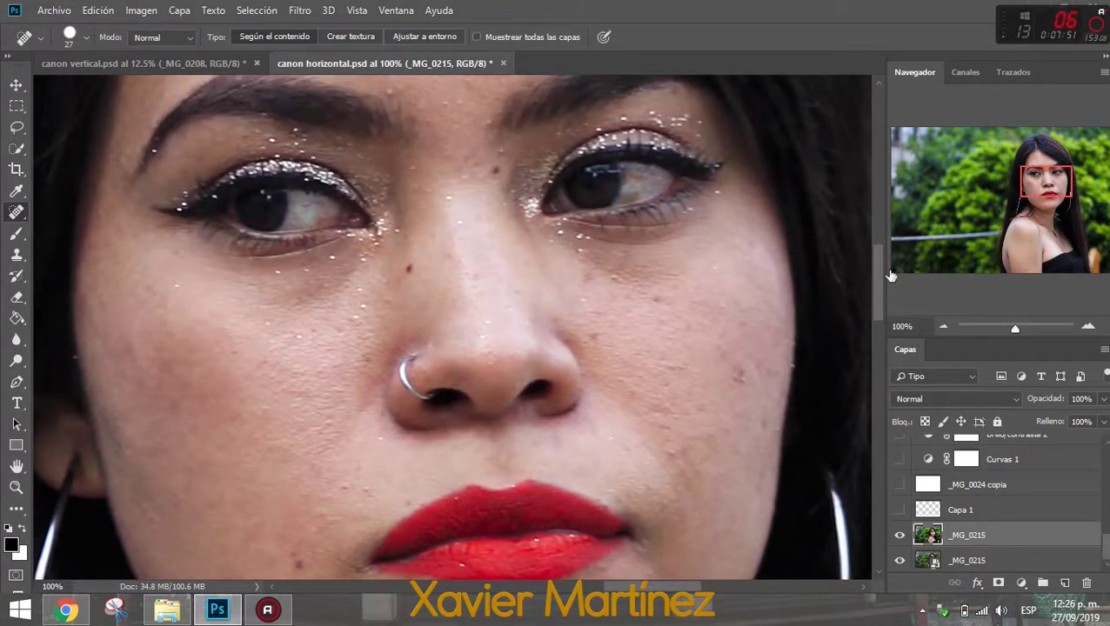
Enlarge the healing brush to 35 px and heal the remaining cheek and under-eye blemishes
{"action": "right_click", "coordinate": [739, 375]}
{"action": "left_click_drag", "start_coordinate": [782, 406], "coordinate": [788, 406]}
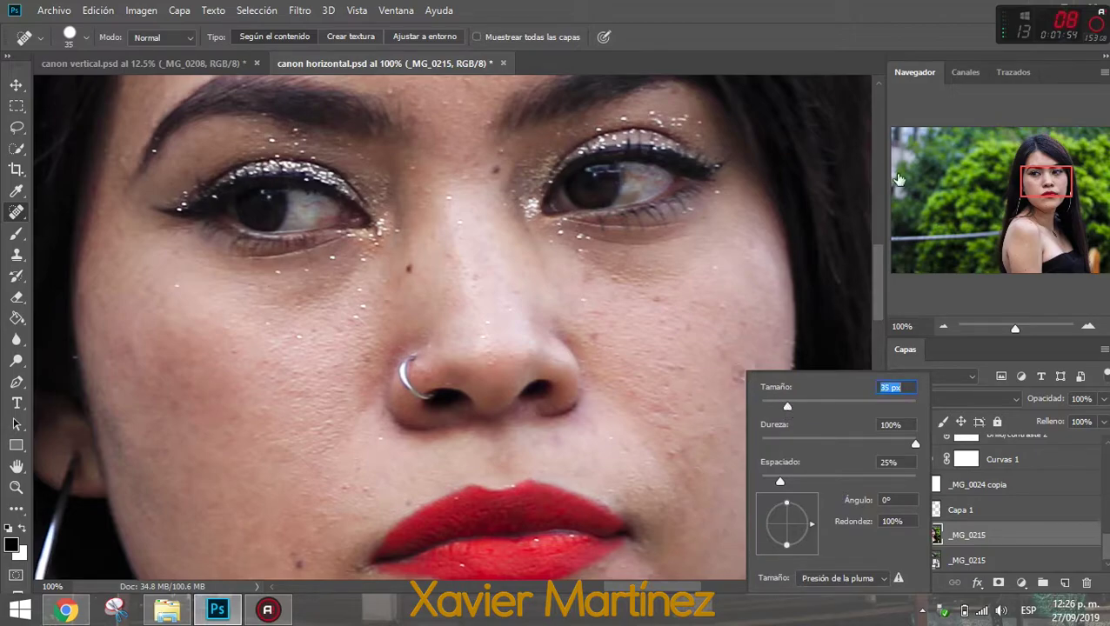
{"action": "key", "text": "Return"}
{"action": "left_click", "coordinate": [740, 368]}
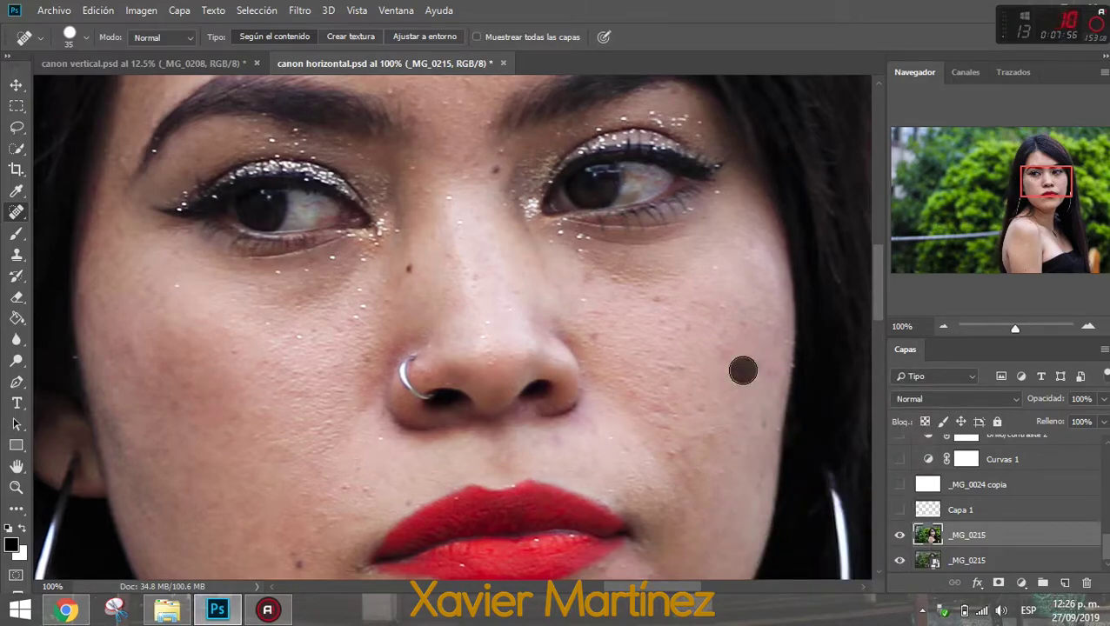
{"action": "left_click", "coordinate": [755, 367]}
{"action": "left_click", "coordinate": [751, 420]}
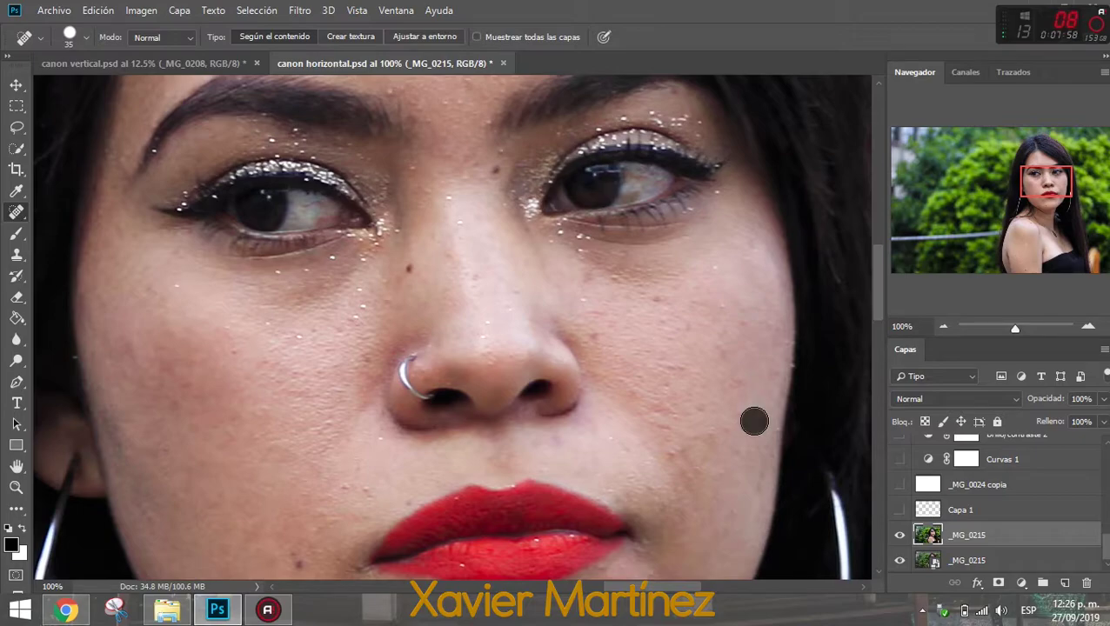
{"action": "left_click", "coordinate": [594, 333]}
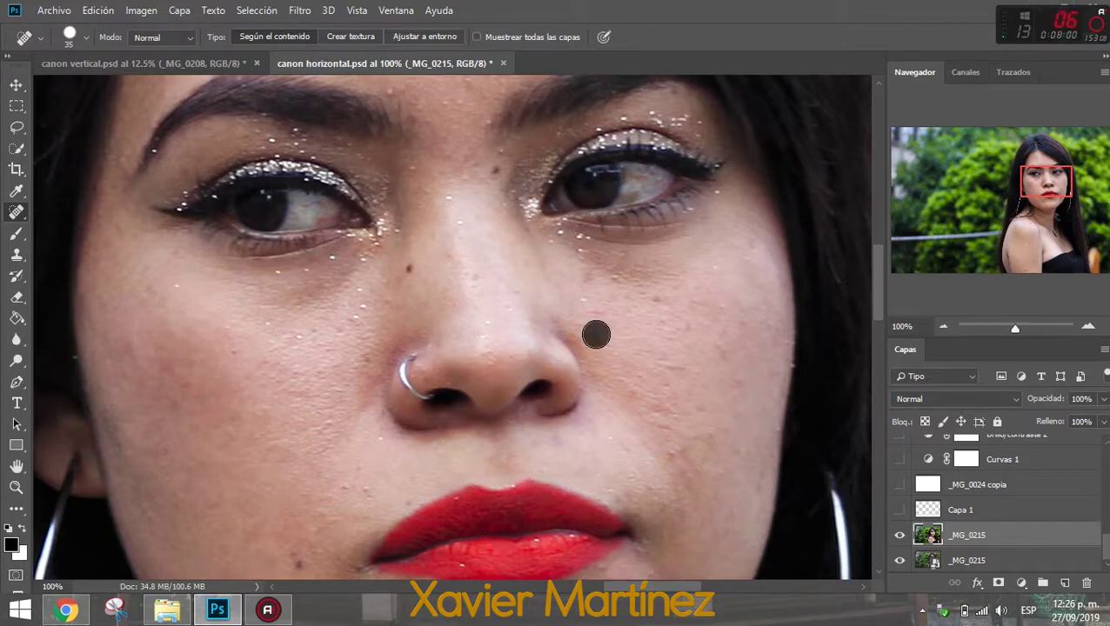
{"action": "left_click", "coordinate": [585, 286]}
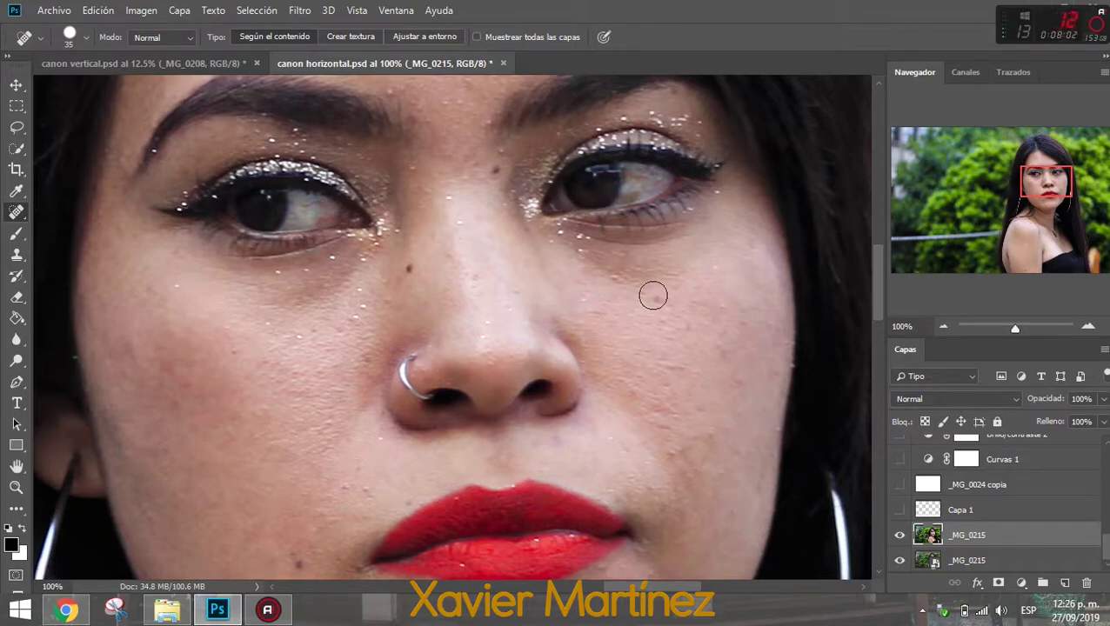
{"action": "left_click", "coordinate": [690, 328]}
Spot-heal four dark and reddish blemishes on the forehead
{"action": "left_click_drag", "start_coordinate": [1037, 190], "coordinate": [1032, 170]}
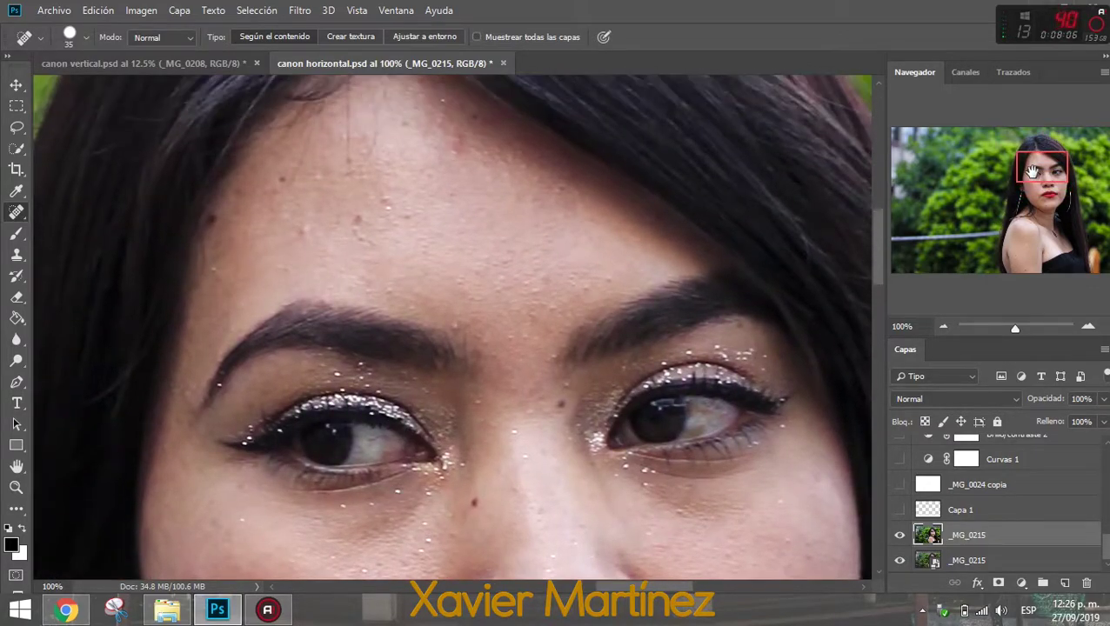
{"action": "left_click", "coordinate": [356, 219]}
{"action": "left_click", "coordinate": [303, 229]}
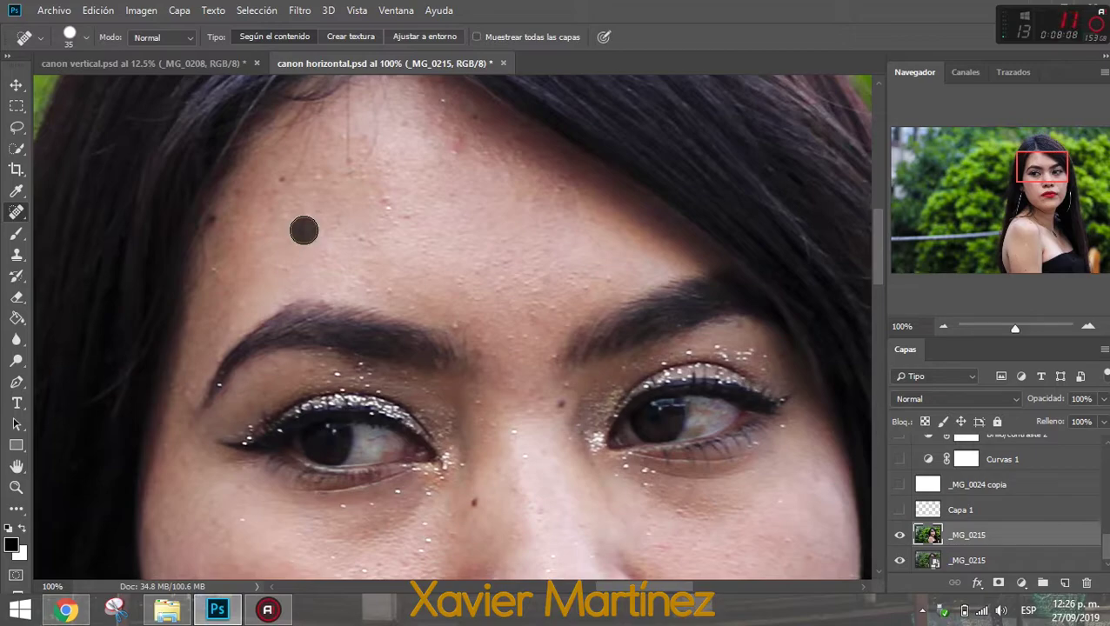
{"action": "left_click", "coordinate": [386, 202]}
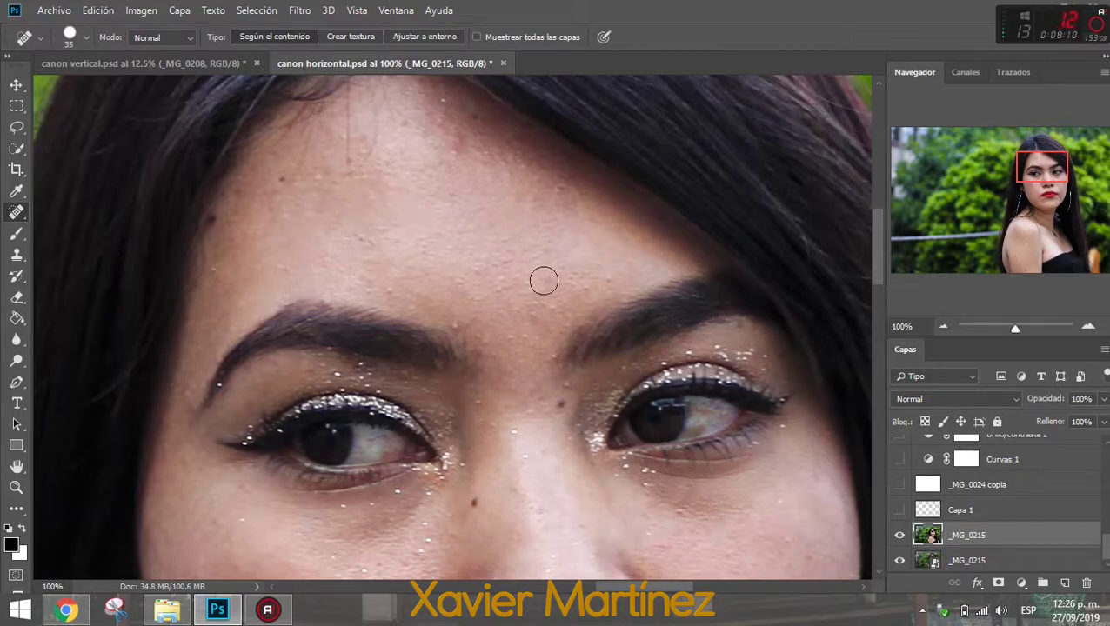
{"action": "left_click", "coordinate": [457, 143]}
Shrink the Spot Healing Brush to 23 px and heal three more forehead and hairline spots
{"action": "right_click", "coordinate": [328, 206]}
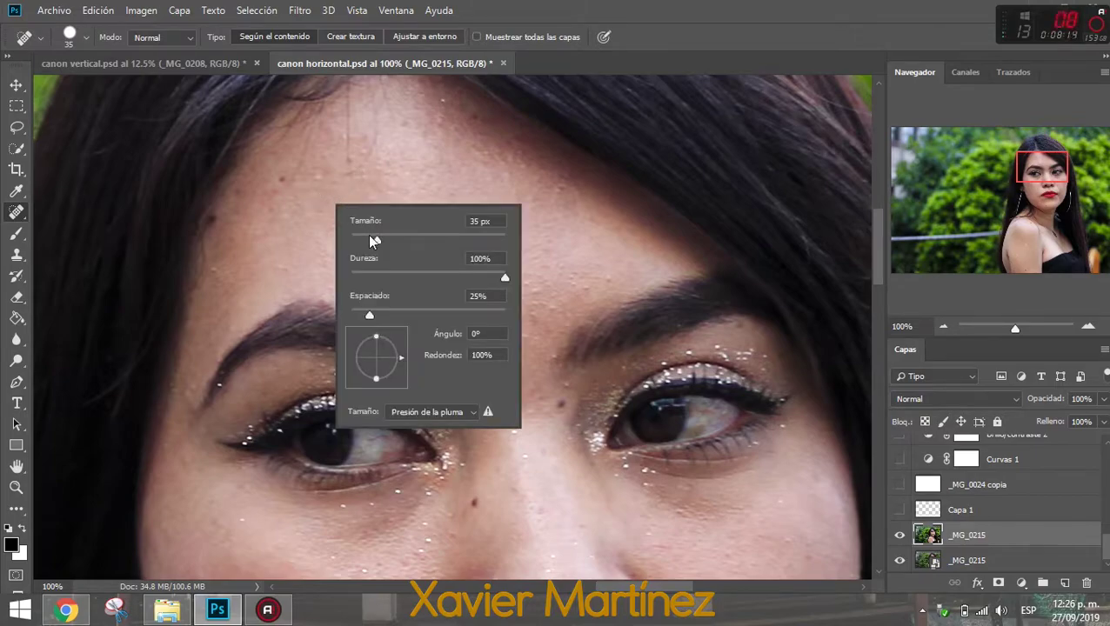
{"action": "left_click_drag", "start_coordinate": [371, 241], "coordinate": [363, 241]}
{"action": "left_click", "coordinate": [283, 178]}
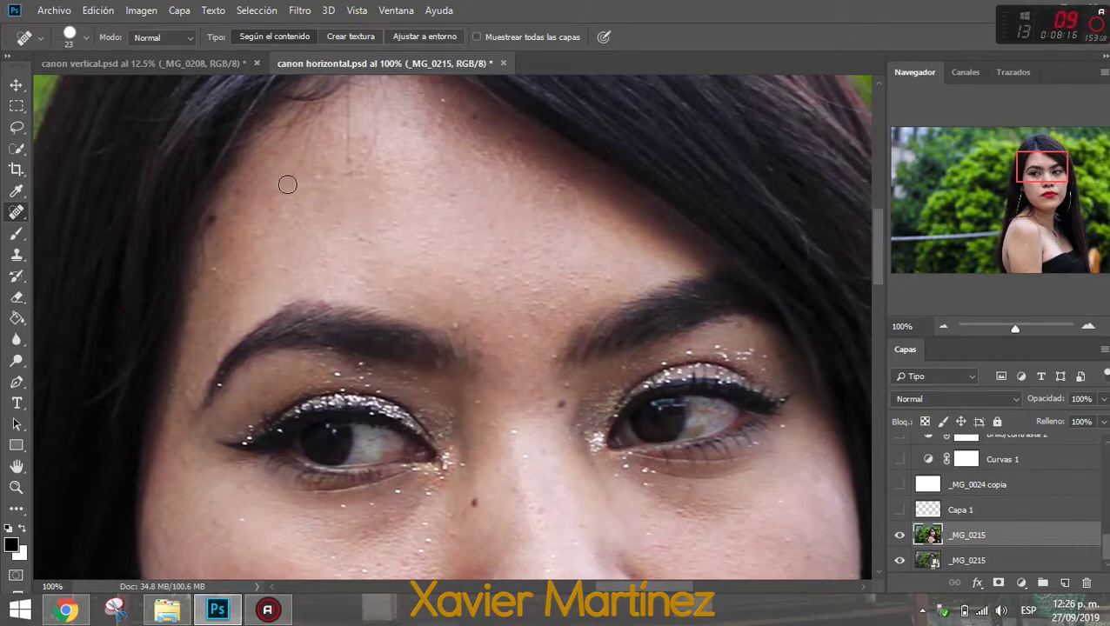
{"action": "left_click", "coordinate": [349, 160]}
{"action": "left_click", "coordinate": [442, 100]}
Heal the five white specks on the black dress near the shoulder
{"action": "mouse_move", "coordinate": [1026, 174]}
{"action": "left_mouse_down"}
{"action": "mouse_move", "coordinate": [1020, 233]}
{"action": "mouse_move", "coordinate": [1067, 278]}
{"action": "left_mouse_up"}
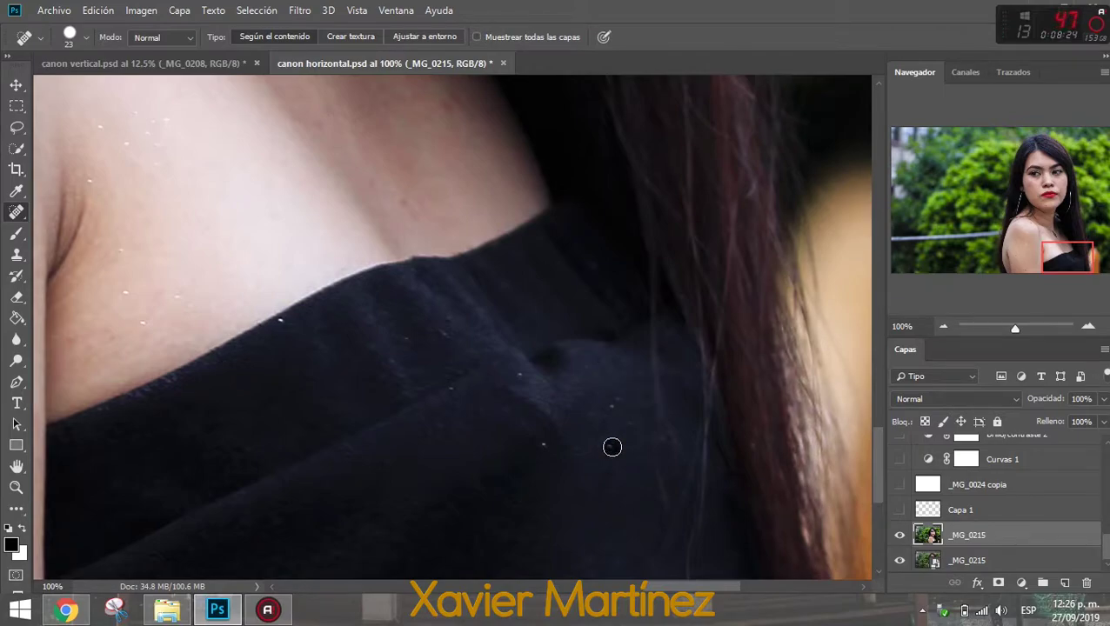
{"action": "left_click", "coordinate": [612, 447]}
{"action": "left_click", "coordinate": [543, 444]}
{"action": "left_click", "coordinate": [379, 334]}
{"action": "left_click", "coordinate": [522, 374]}
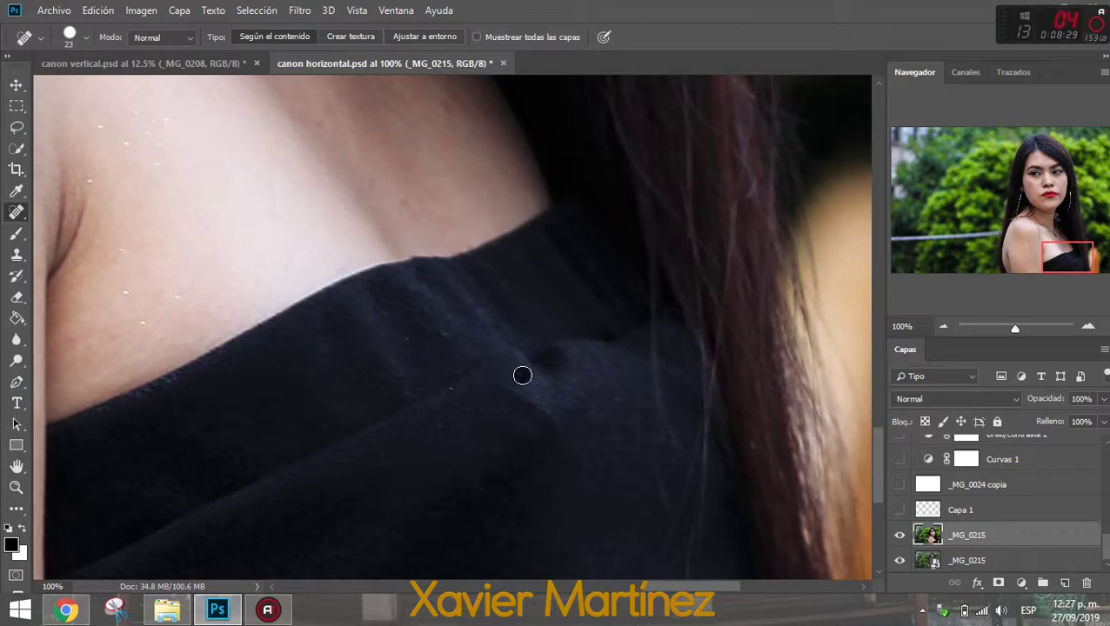
{"action": "left_click", "coordinate": [407, 339]}
{"action": "left_click_drag", "start_coordinate": [1058, 247], "coordinate": [1037, 168]}
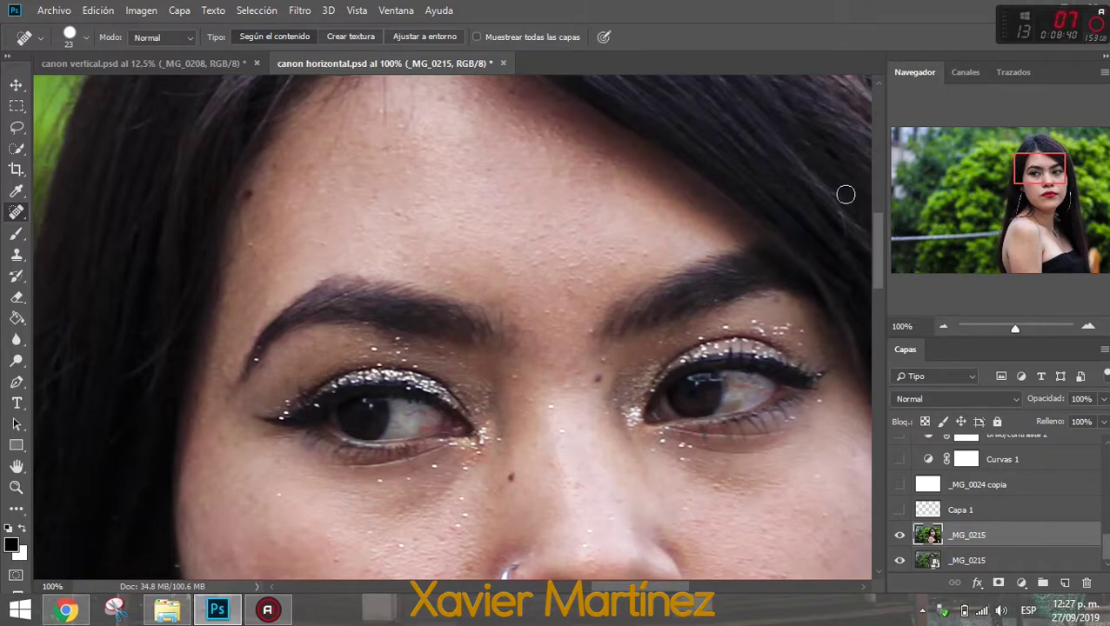
At 66.67% zoom, enlarge the Spot Healing Brush to 100 px and heal the pale shoulder mark
{"action": "mouse_move", "coordinate": [1041, 172]}
{"action": "left_mouse_down"}
{"action": "mouse_move", "coordinate": [1052, 255]}
{"action": "mouse_move", "coordinate": [1013, 233]}
{"action": "left_mouse_up"}
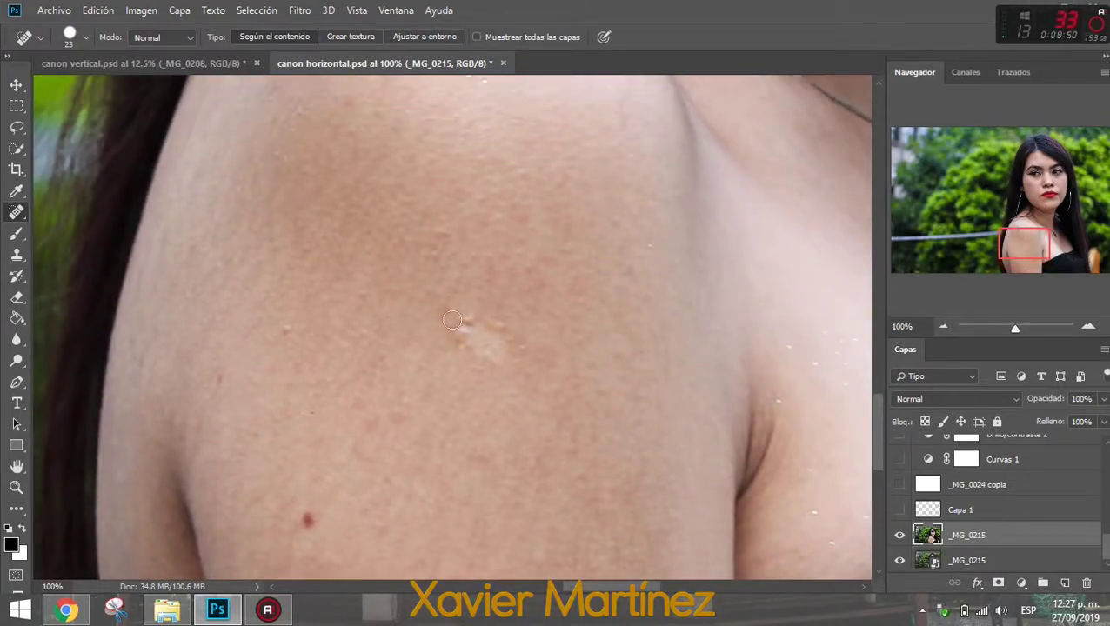
{"action": "right_click", "coordinate": [498, 336]}
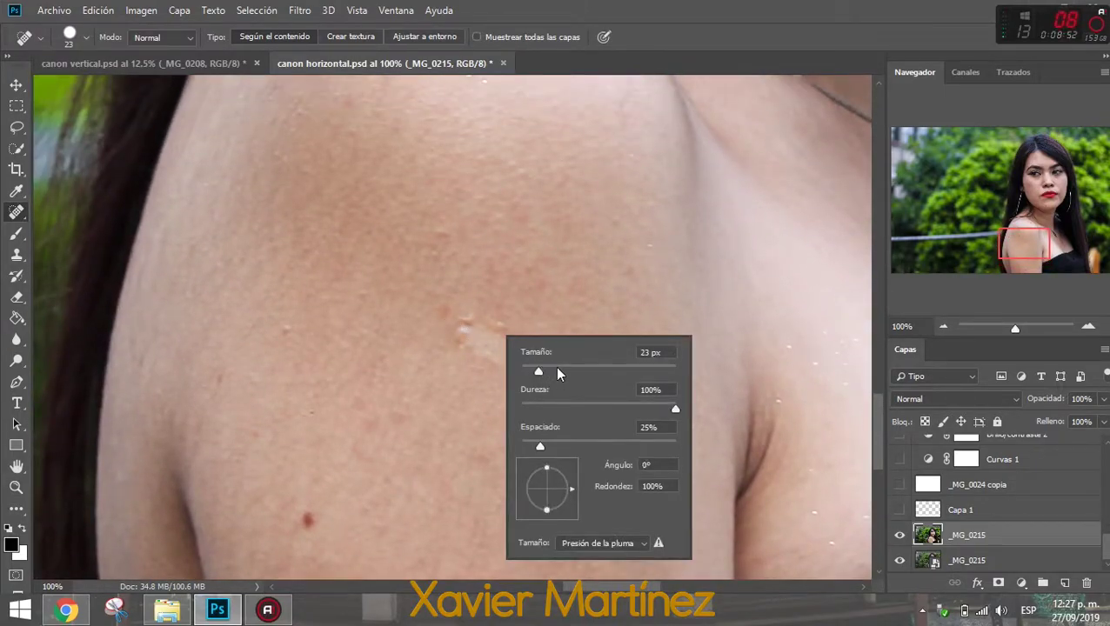
{"action": "key", "text": "Return"}
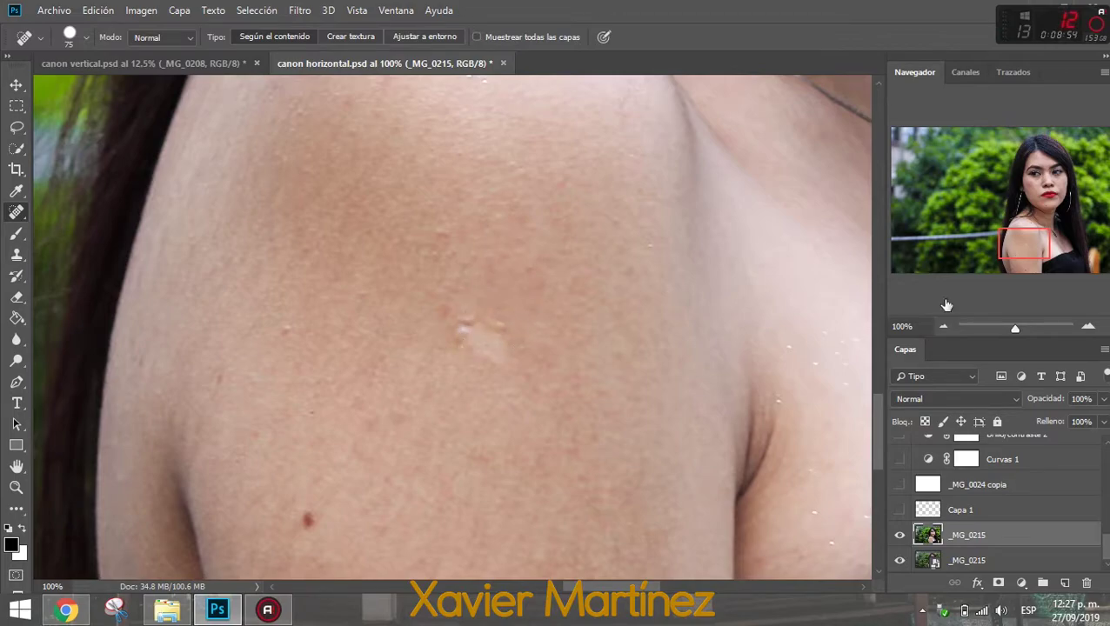
{"action": "left_click", "coordinate": [942, 326]}
{"action": "right_click", "coordinate": [470, 338]}
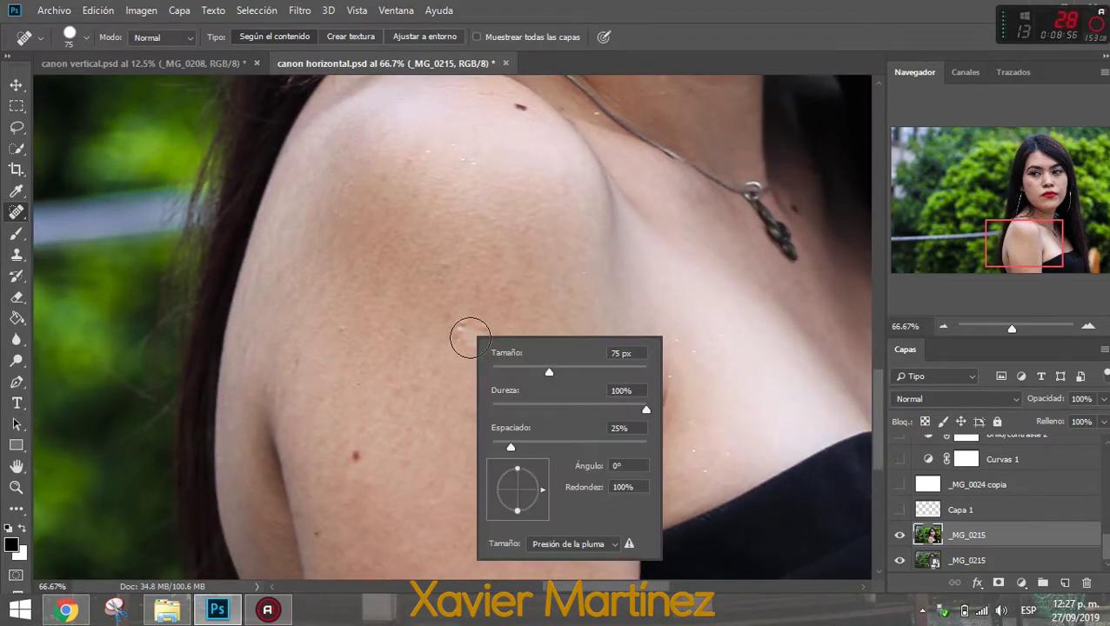
{"action": "left_click_drag", "start_coordinate": [566, 368], "coordinate": [569, 368]}
{"action": "key", "text": "Return"}
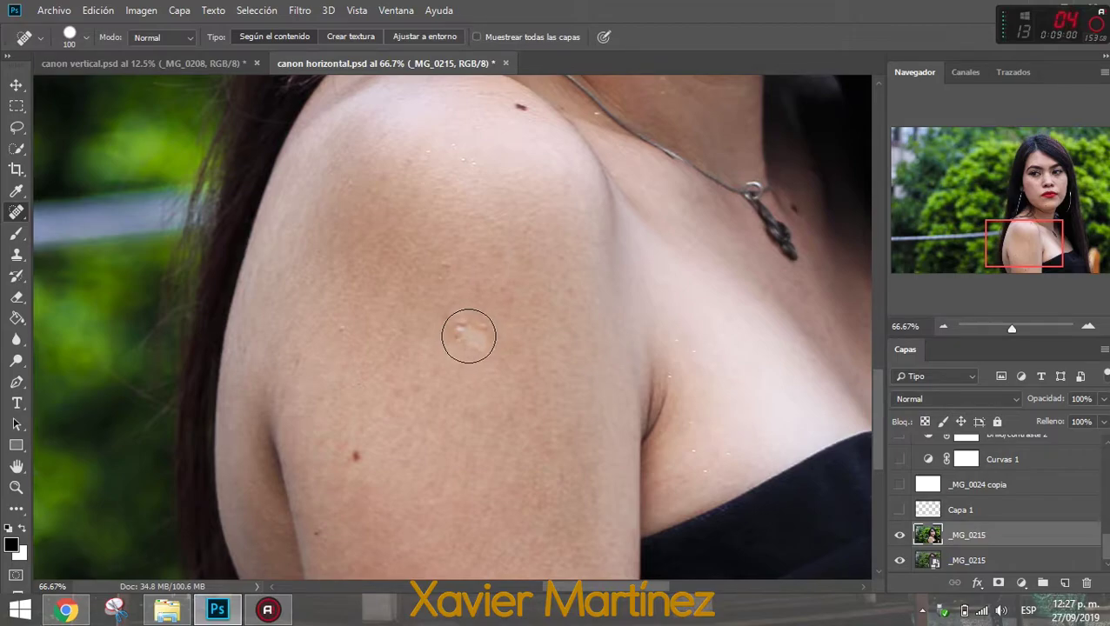
{"action": "left_click", "coordinate": [469, 336]}
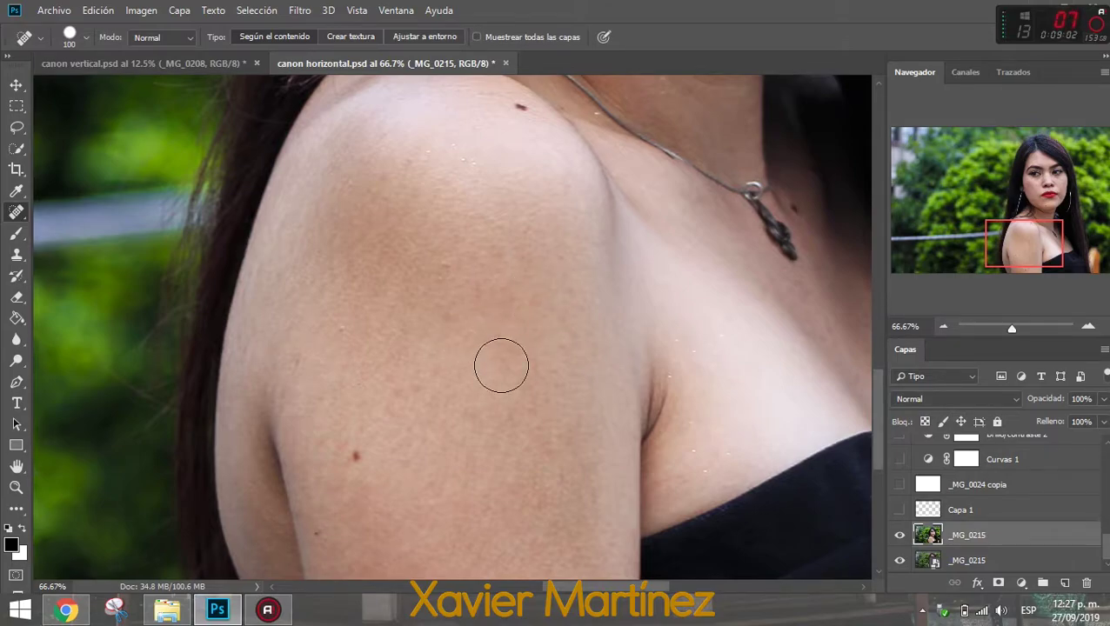
{"action": "left_click_drag", "start_coordinate": [1022, 230], "coordinate": [1033, 186]}
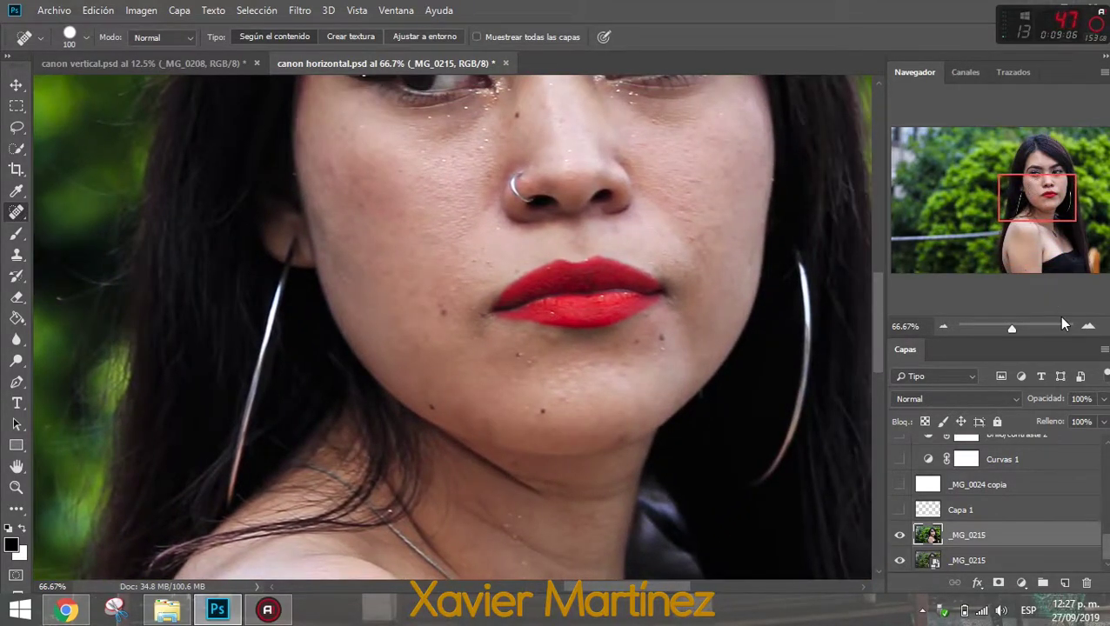
At 100% zoom, shrink the Spot Healing Brush to 21 px and heal a blemish near the lips
{"action": "left_click", "coordinate": [1088, 326]}
{"action": "right_click", "coordinate": [730, 409]}
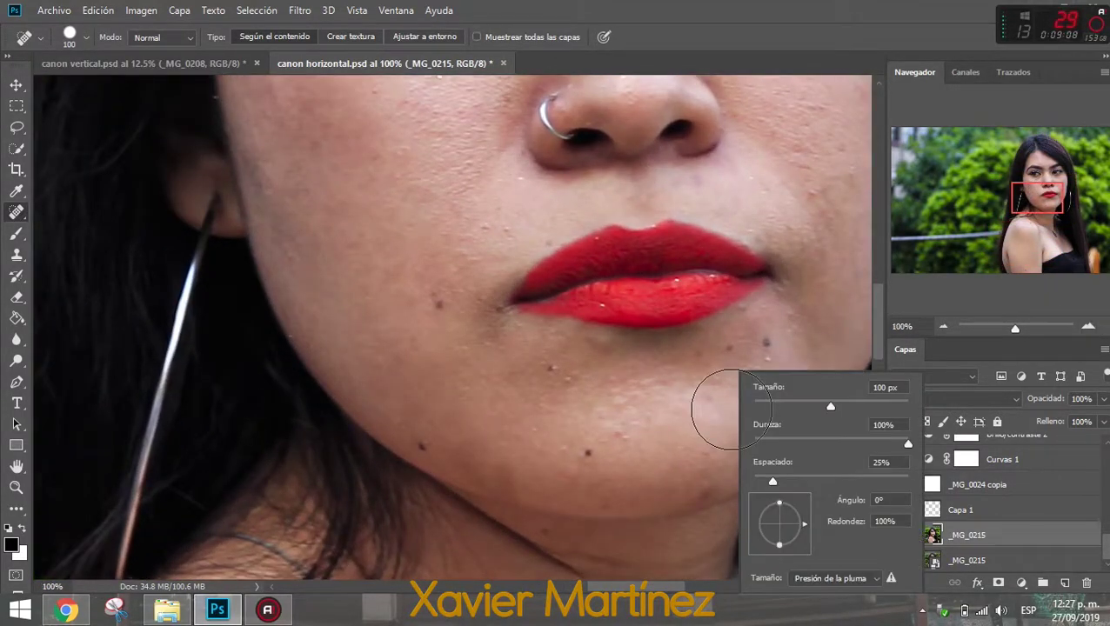
{"action": "left_click_drag", "start_coordinate": [812, 406], "coordinate": [769, 406]}
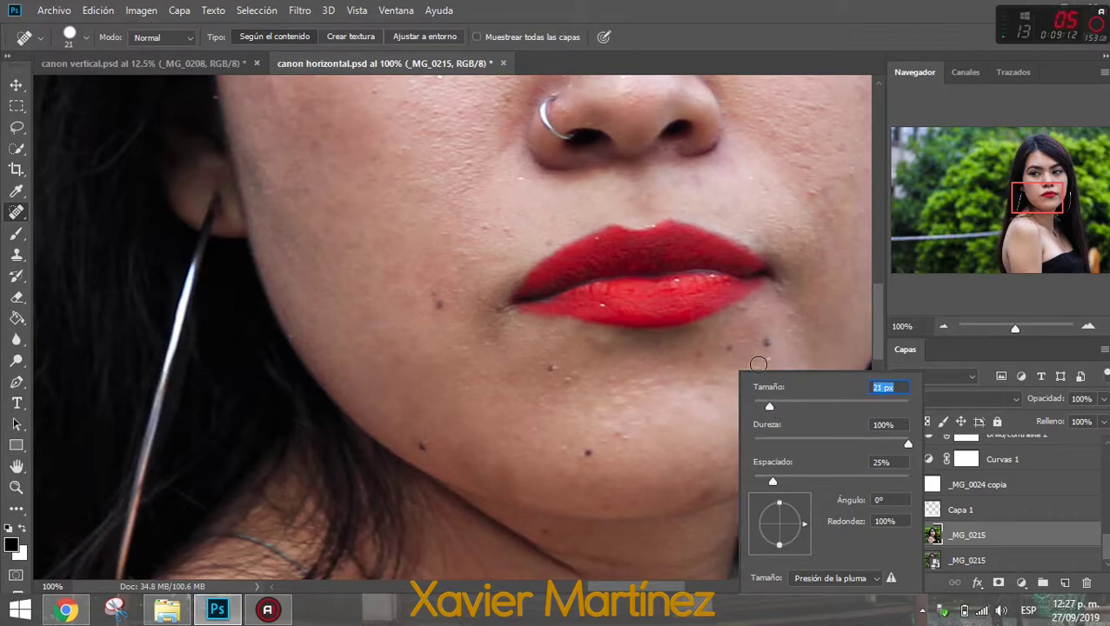
{"action": "left_click", "coordinate": [764, 362]}
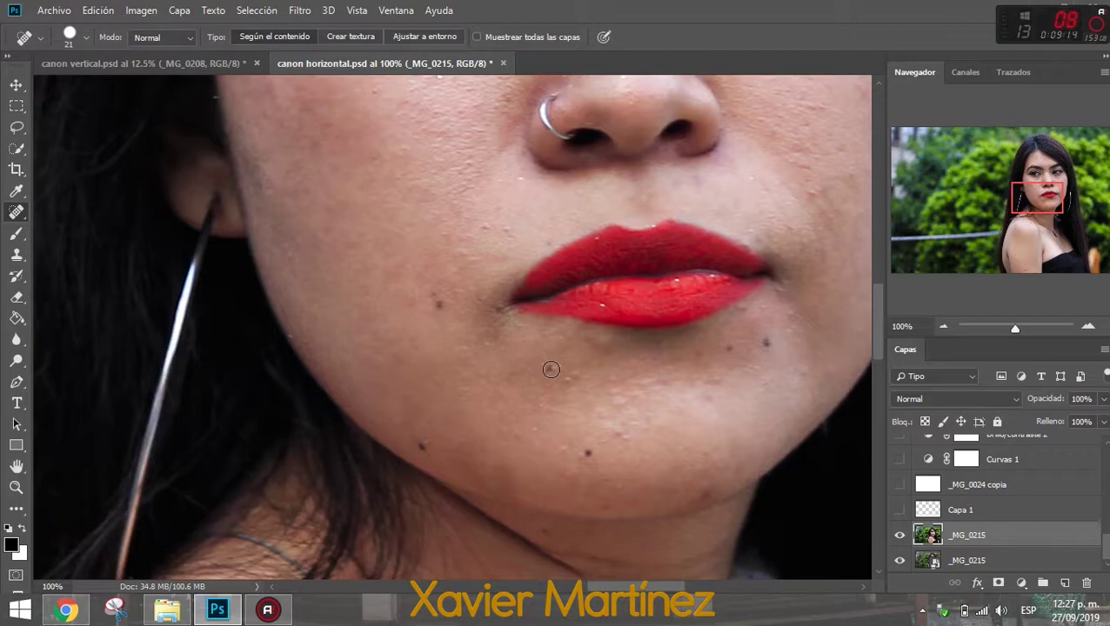
{"action": "left_click", "coordinate": [495, 210]}
Heal the remaining skin blemishes around the nose and on the cheeks
{"action": "mouse_move", "coordinate": [1025, 197]}
{"action": "left_mouse_down"}
{"action": "mouse_move", "coordinate": [1022, 178]}
{"action": "mouse_move", "coordinate": [1009, 193]}
{"action": "left_mouse_up"}
{"action": "left_click", "coordinate": [667, 300]}
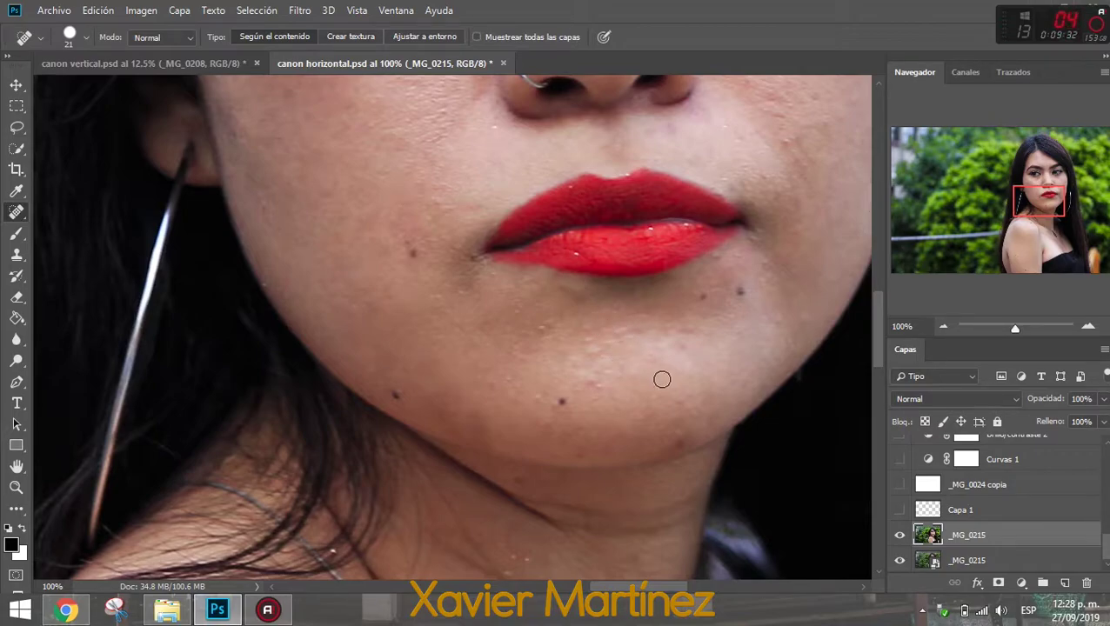
{"action": "left_click_drag", "start_coordinate": [1070, 197], "coordinate": [1078, 183]}
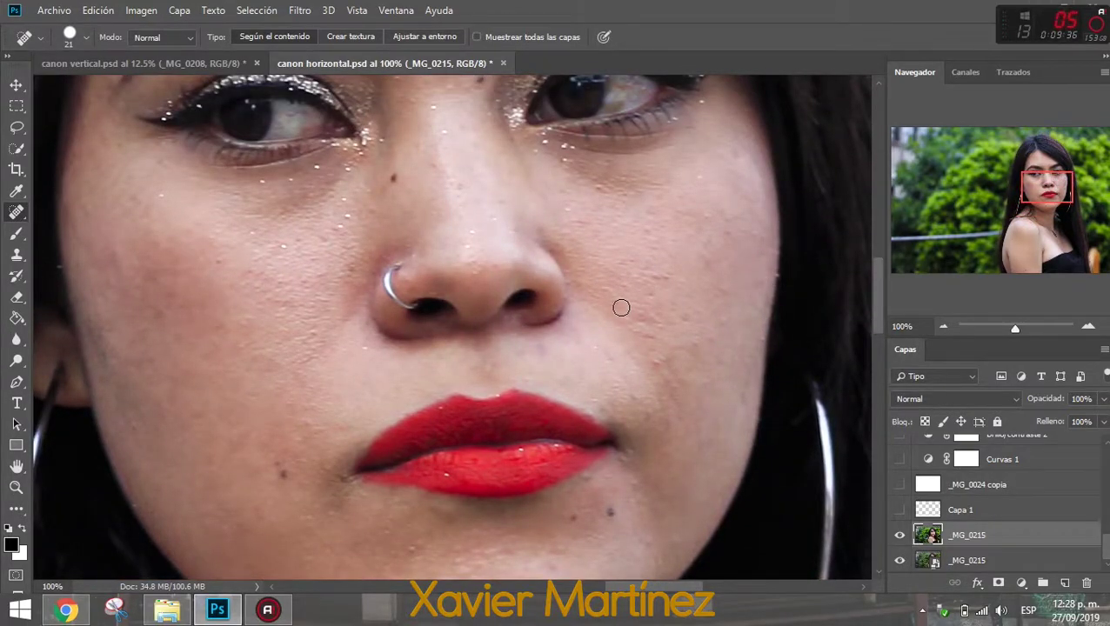
{"action": "left_click", "coordinate": [619, 303]}
{"action": "left_click", "coordinate": [725, 235]}
{"action": "left_click", "coordinate": [705, 241]}
Heal a forehead spot, then zoom out to 50% to see the whole face
{"action": "mouse_move", "coordinate": [1048, 182]}
{"action": "left_mouse_down"}
{"action": "mouse_move", "coordinate": [1026, 235]}
{"action": "mouse_move", "coordinate": [1074, 277]}
{"action": "mouse_move", "coordinate": [1018, 177]}
{"action": "mouse_move", "coordinate": [1053, 167]}
{"action": "mouse_move", "coordinate": [1036, 161]}
{"action": "left_mouse_up"}
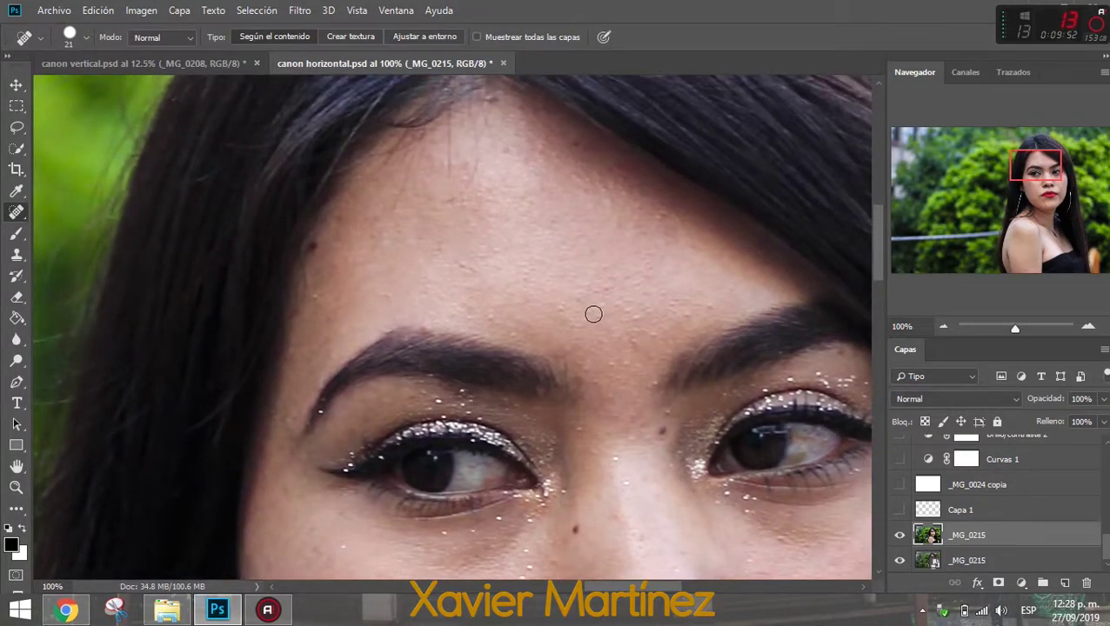
{"action": "left_click", "coordinate": [552, 221]}
{"action": "left_click_drag", "start_coordinate": [1019, 166], "coordinate": [1024, 179]}
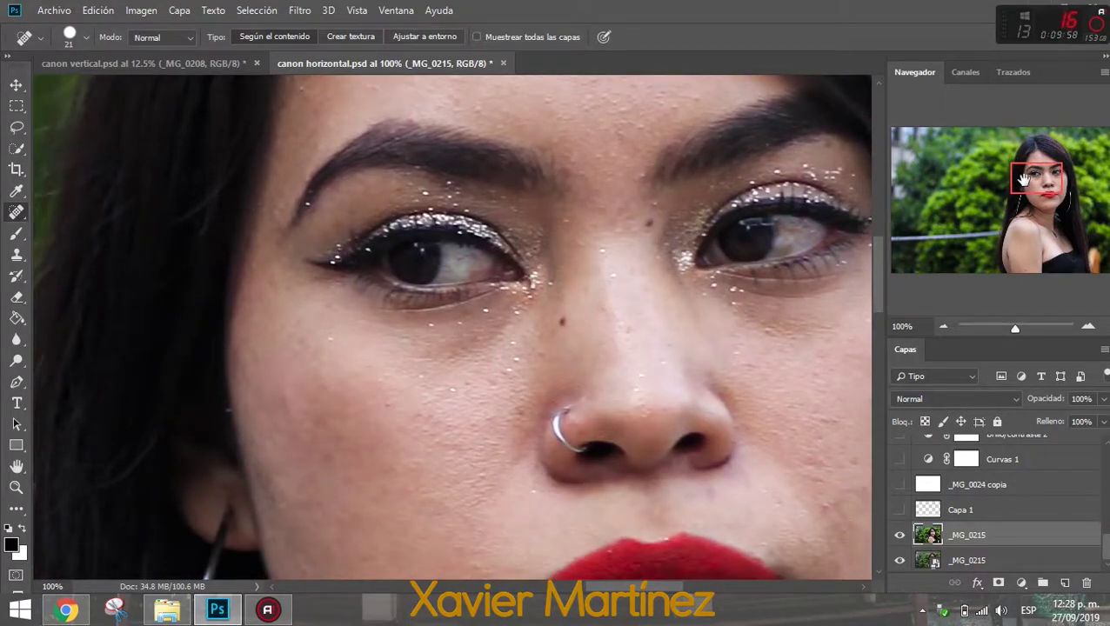
{"action": "left_click", "coordinate": [944, 328]}
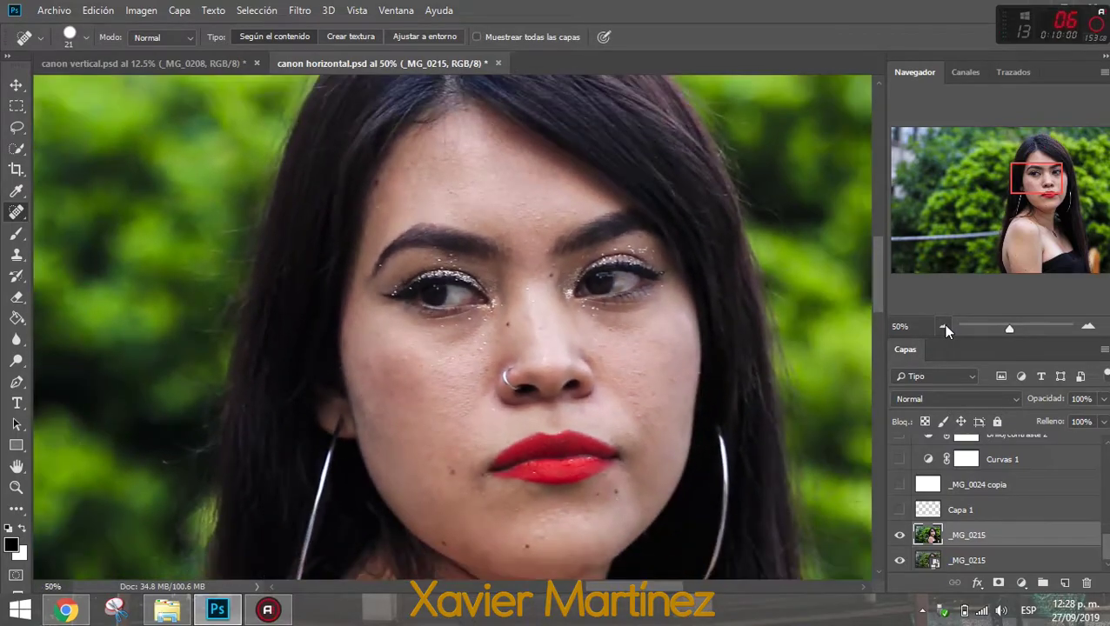
Sharpen the _MG_0215 layer with Máscara de enfoque at amount 150, radius 1.0, threshold 0
{"action": "key", "text": "v"}
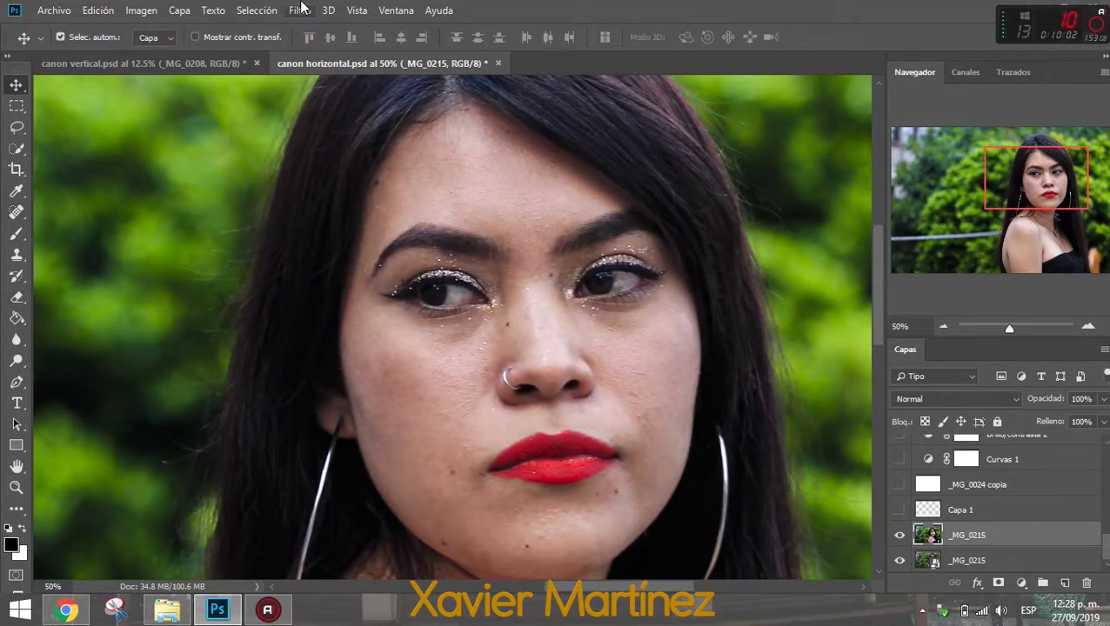
{"action": "left_click", "coordinate": [300, 10]}
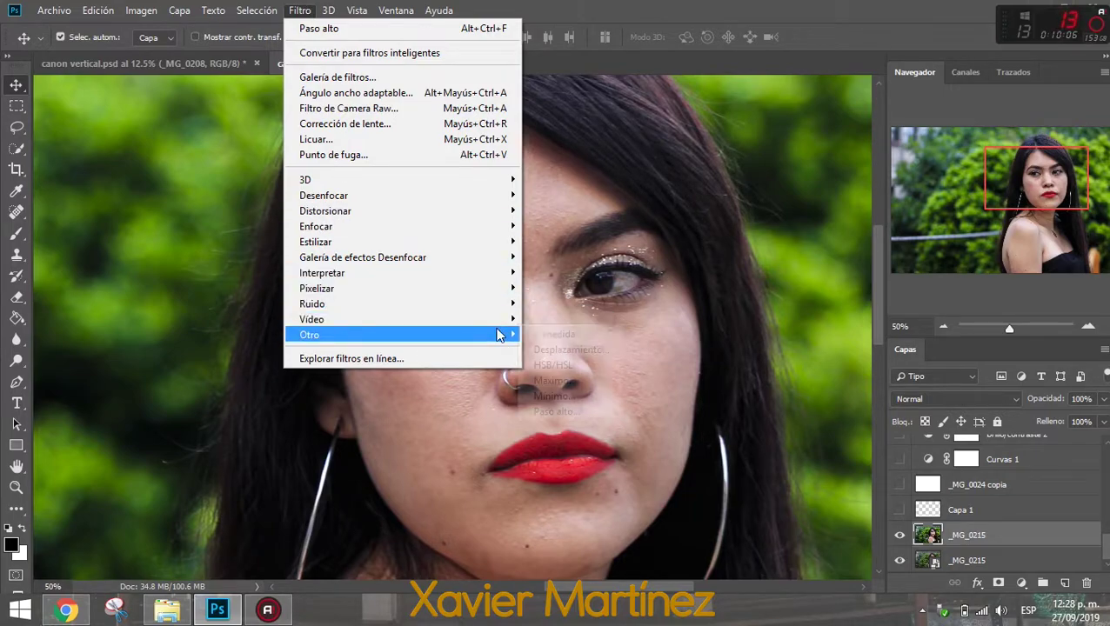
{"action": "mouse_move", "coordinate": [400, 226]}
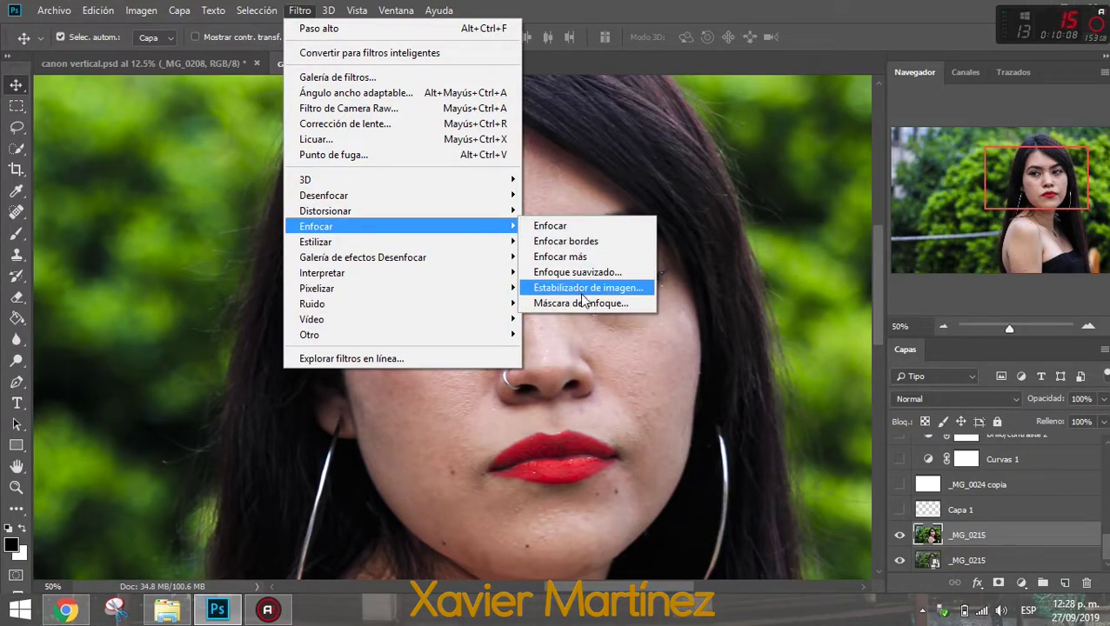
{"action": "left_click", "coordinate": [588, 301]}
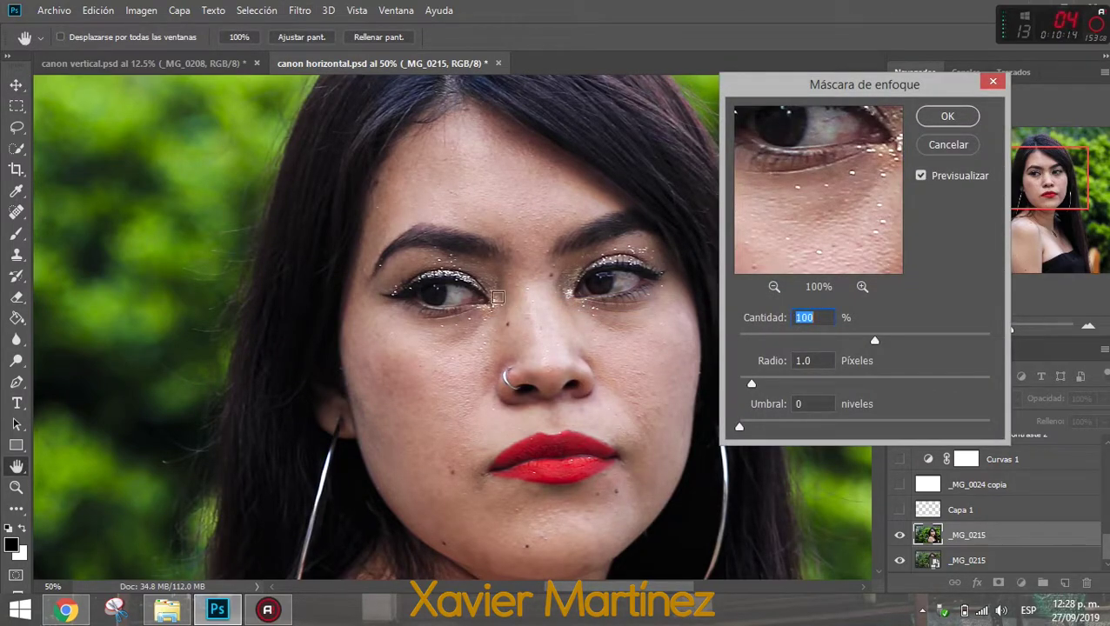
{"action": "left_click", "coordinate": [445, 295]}
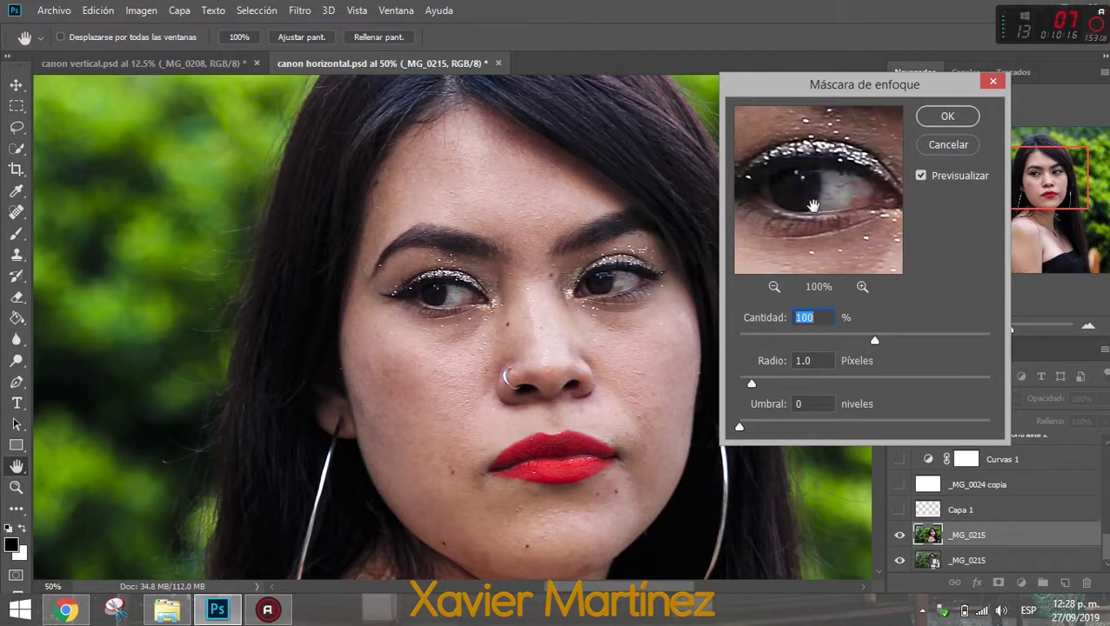
{"action": "left_click_drag", "start_coordinate": [808, 200], "coordinate": [816, 206]}
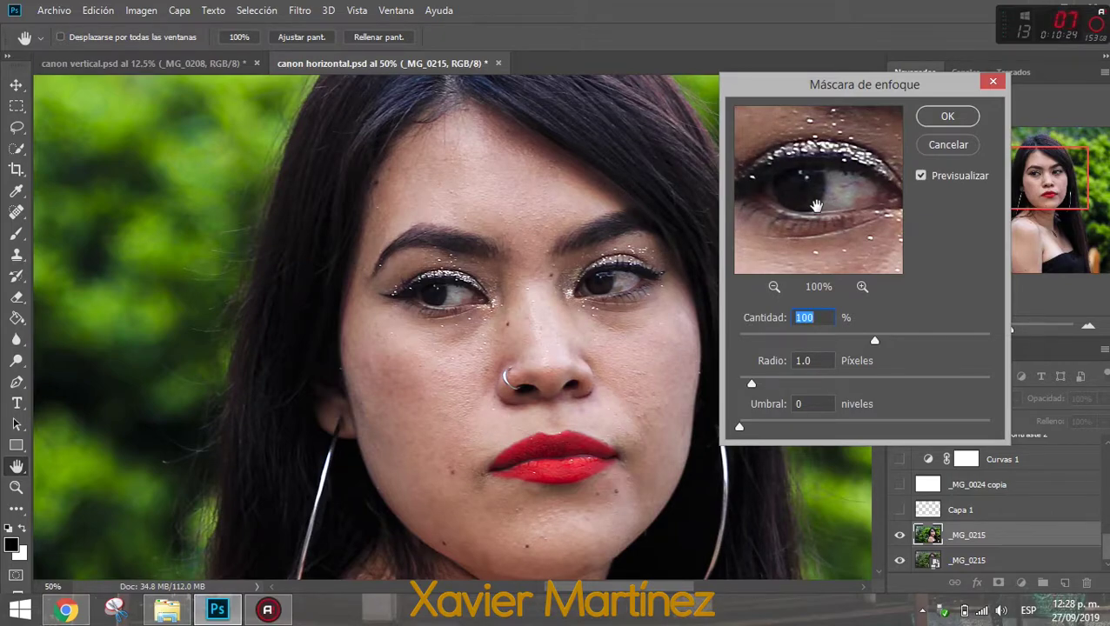
{"action": "type", "text": "20"}
{"action": "type", "text": "0"}
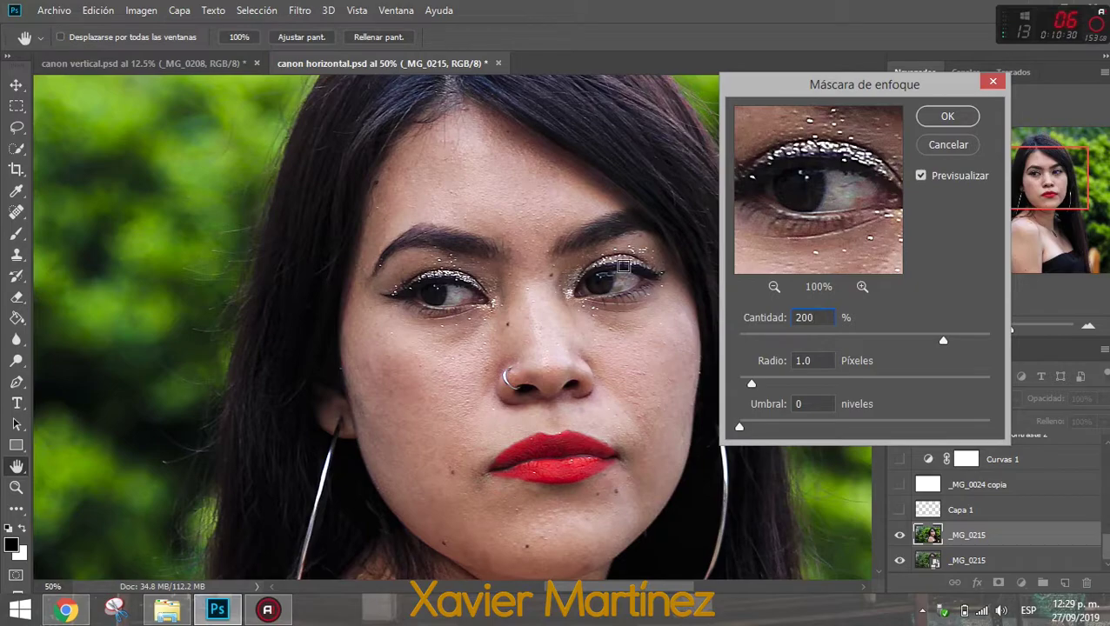
{"action": "type", "text": "1"}
{"action": "key", "text": "BackSpace"}
{"action": "key", "text": "BackSpace"}
{"action": "key", "text": "BackSpace"}
{"action": "key", "text": "BackSpace"}
{"action": "type", "text": "150"}
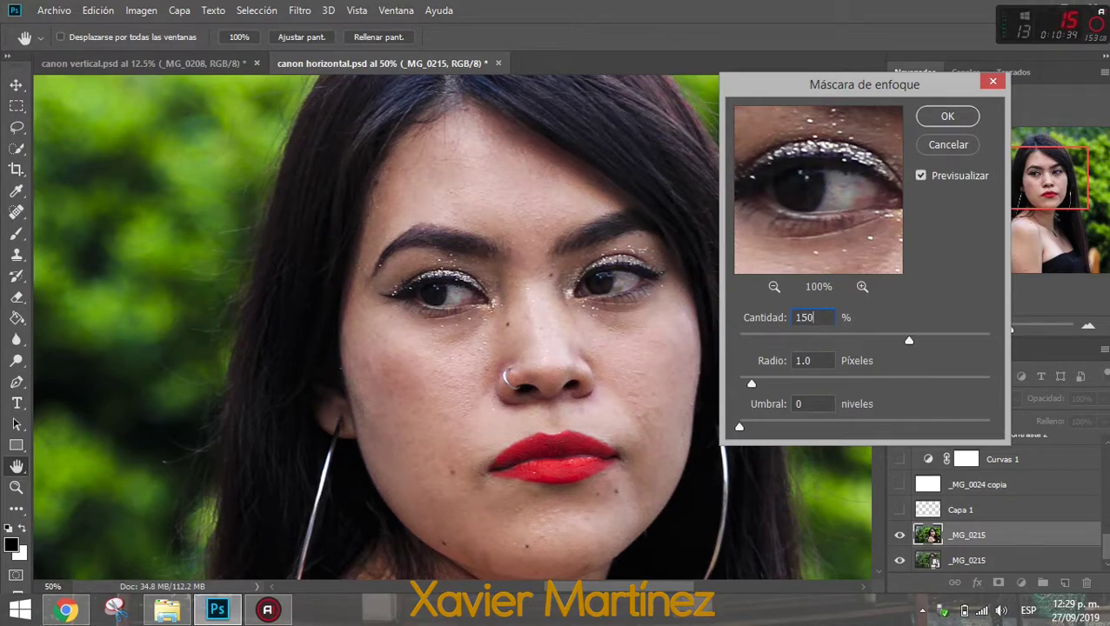
{"action": "left_click", "coordinate": [936, 120]}
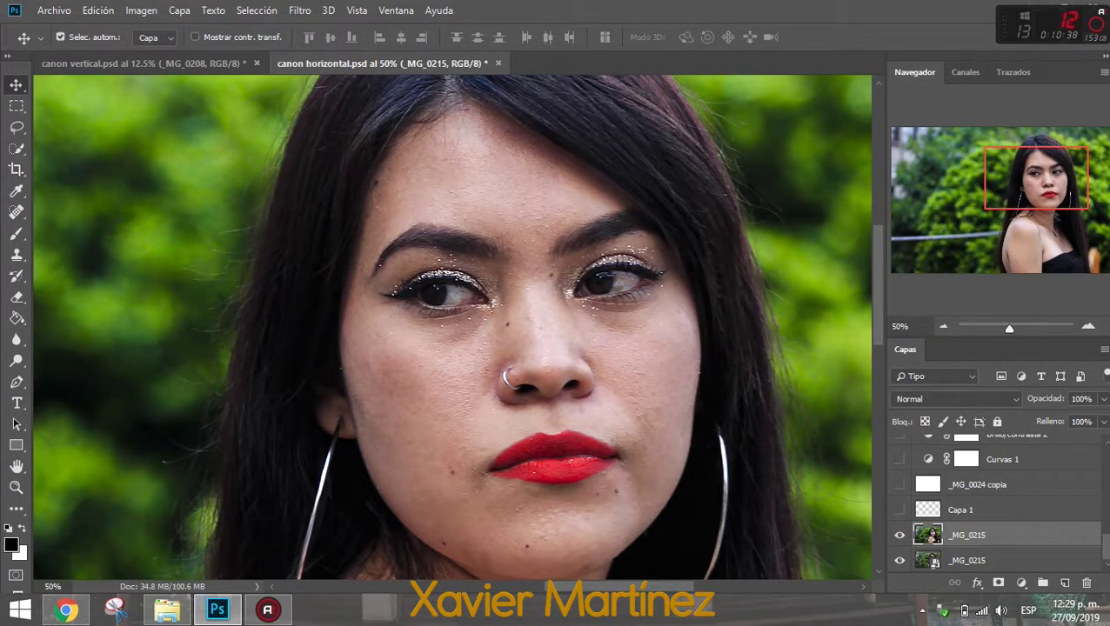
Toggle the top layer's visibility to compare, then zoom in framing brows to chin
{"action": "left_click", "coordinate": [900, 539]}
{"action": "left_click", "coordinate": [900, 539]}
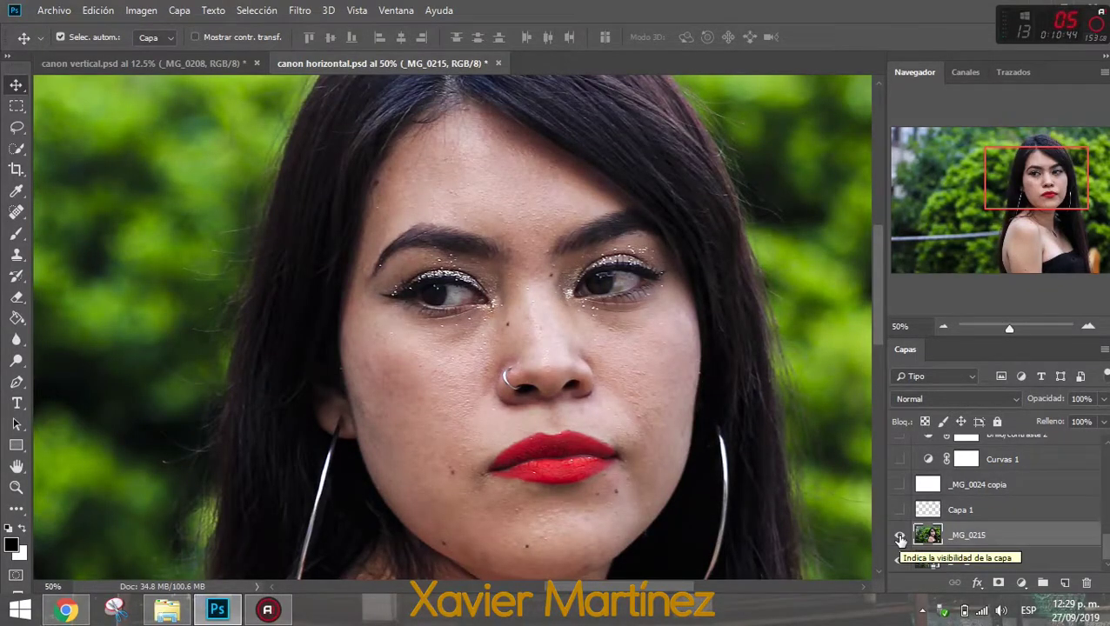
{"action": "left_click", "coordinate": [1087, 329]}
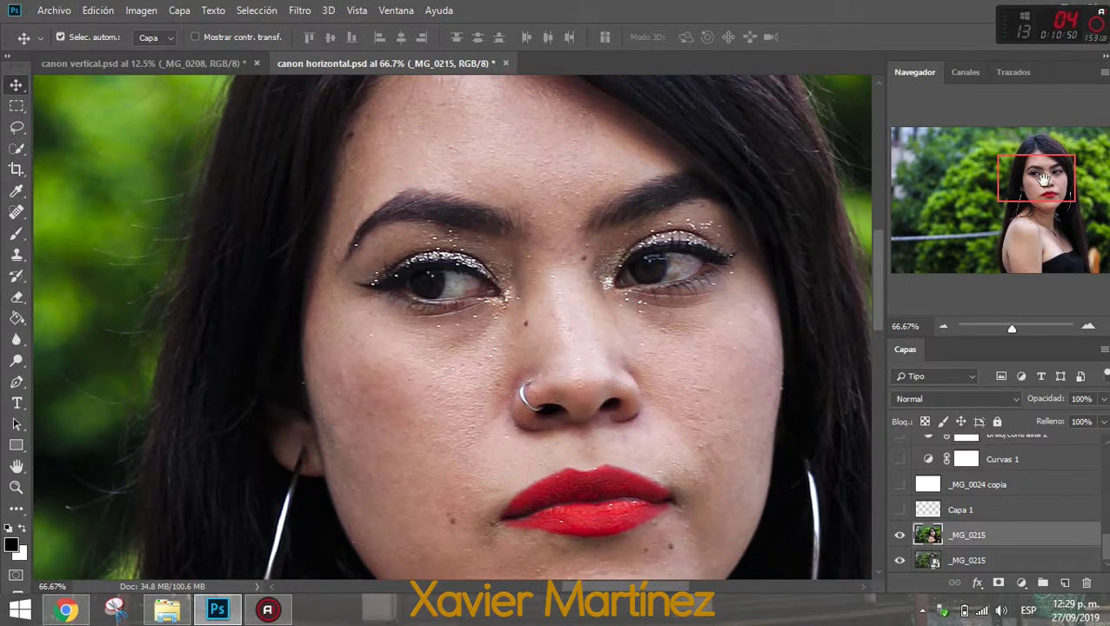
{"action": "left_click_drag", "start_coordinate": [1044, 180], "coordinate": [1042, 191]}
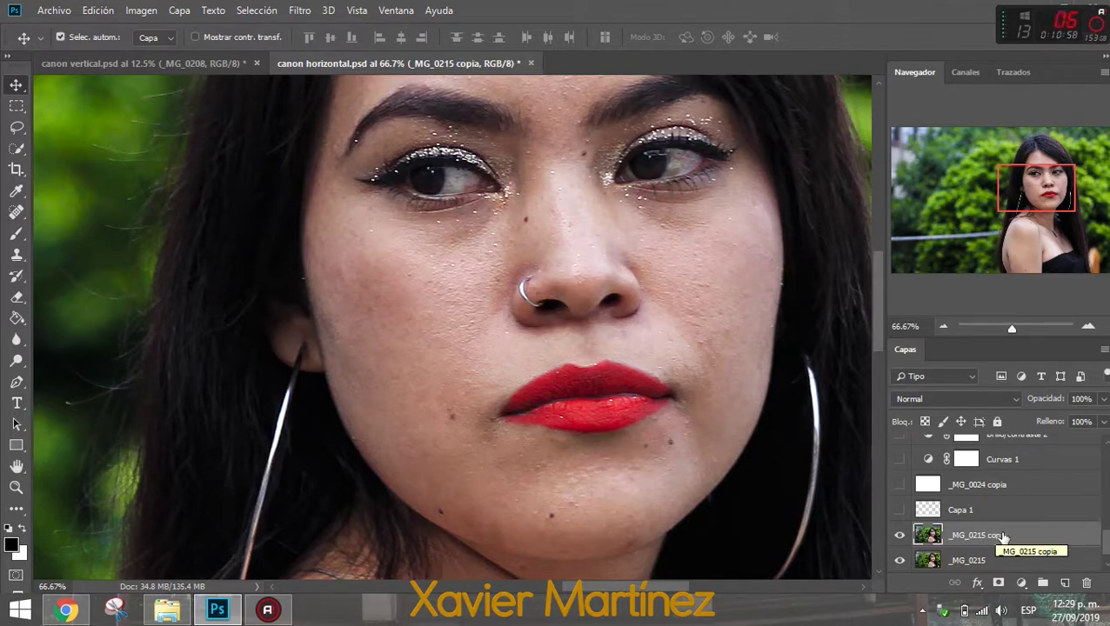
Duplicate the sharpened layer as _MG_0215 copia and delete the surplus copia 2 layer
{"action": "key", "text": "ctrl+j"}
{"action": "left_click_drag", "start_coordinate": [1071, 541], "coordinate": [1063, 581]}
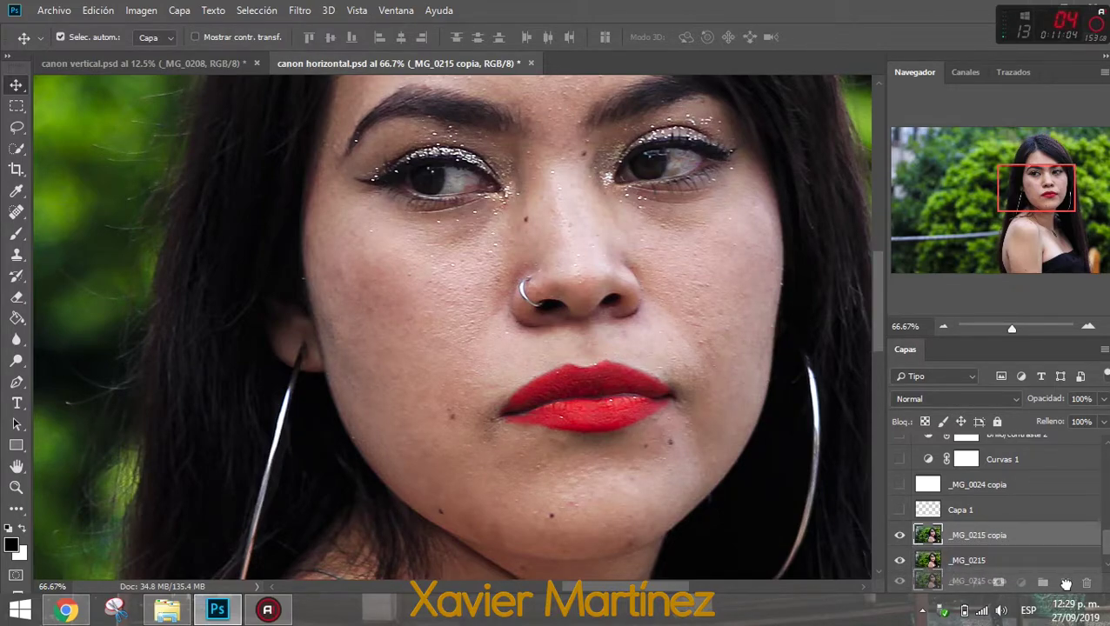
{"action": "left_click_drag", "start_coordinate": [1065, 581], "coordinate": [1065, 583]}
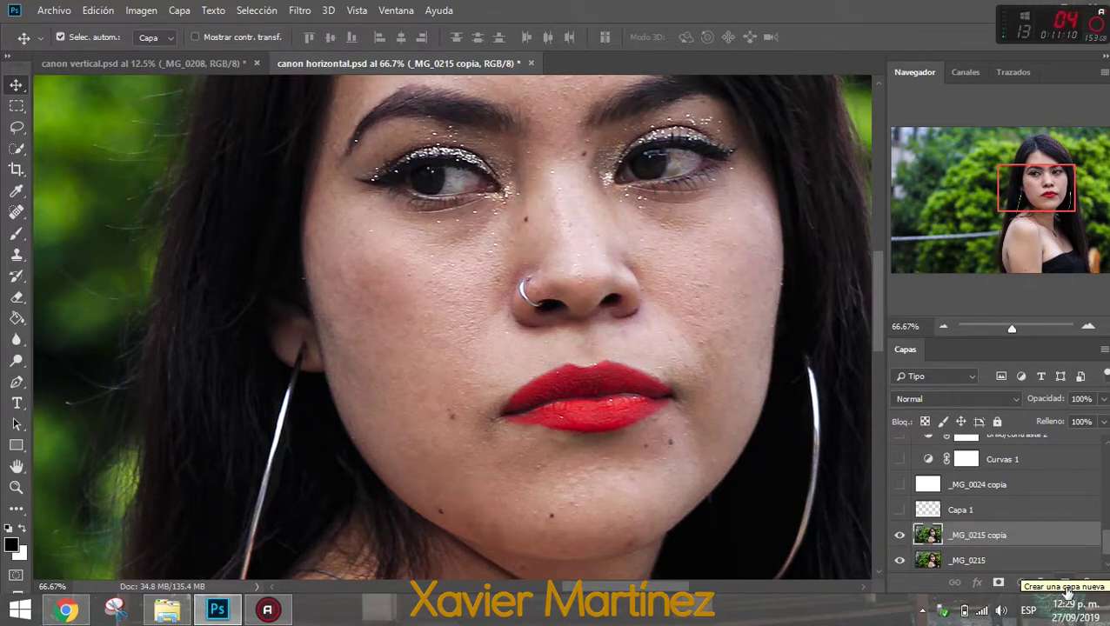
{"action": "left_click_drag", "start_coordinate": [1066, 535], "coordinate": [1066, 583]}
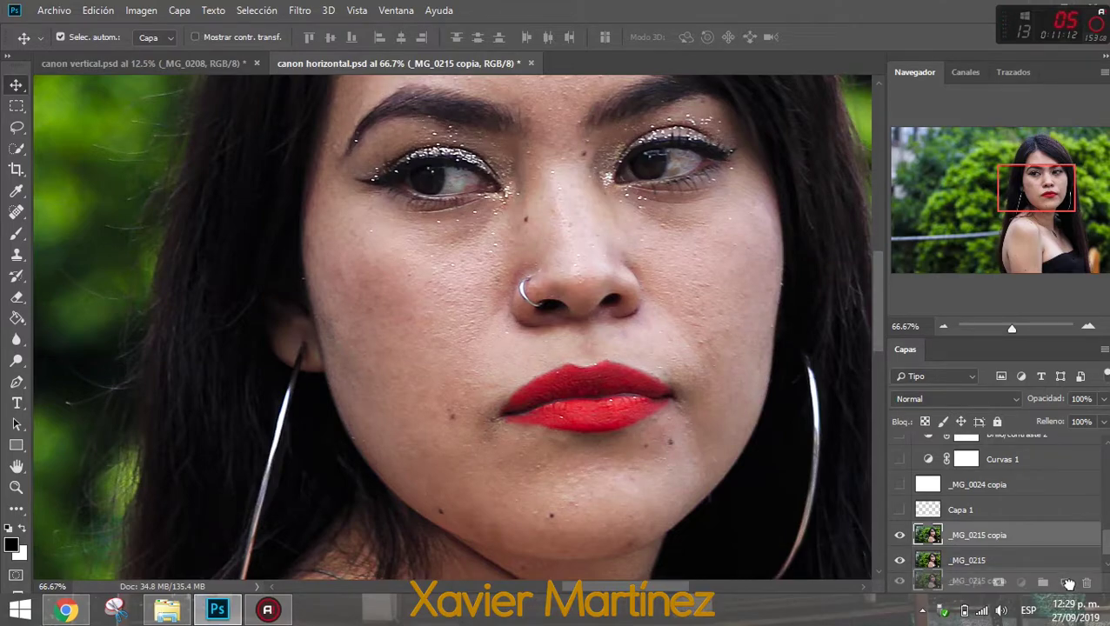
{"action": "left_click_drag", "start_coordinate": [1105, 534], "coordinate": [1107, 550]}
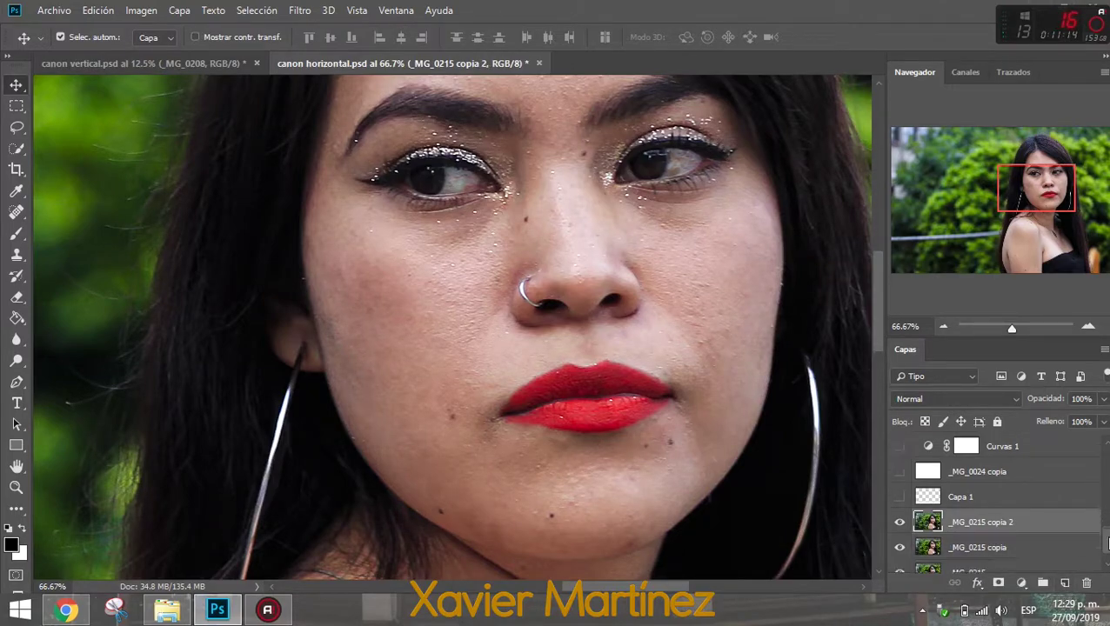
{"action": "key", "text": "Delete"}
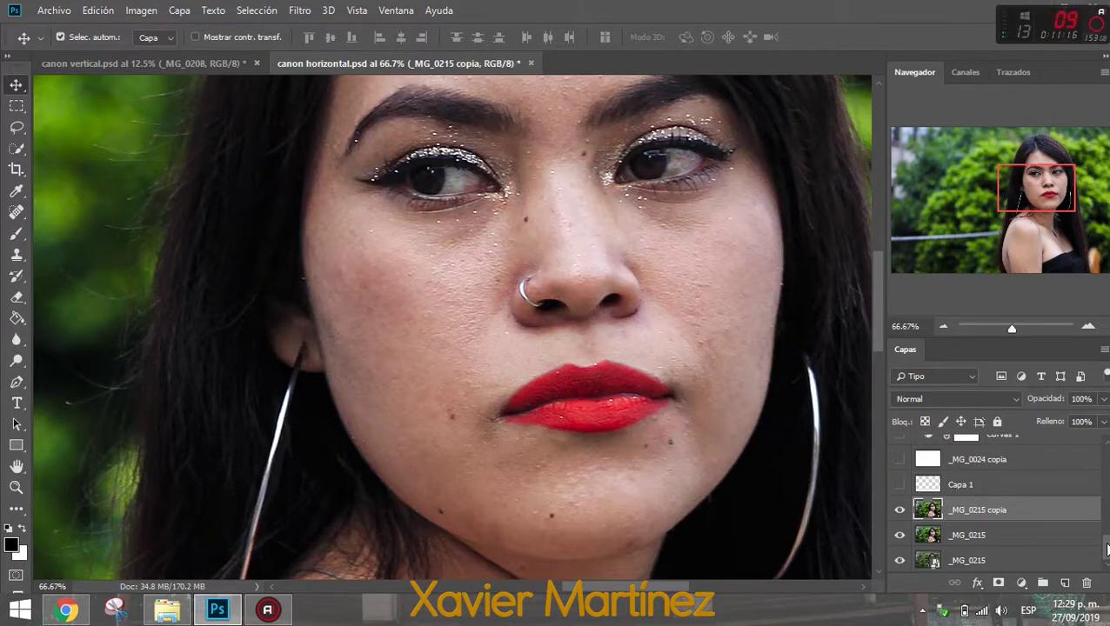
{"action": "left_click_drag", "start_coordinate": [1107, 546], "coordinate": [1107, 537]}
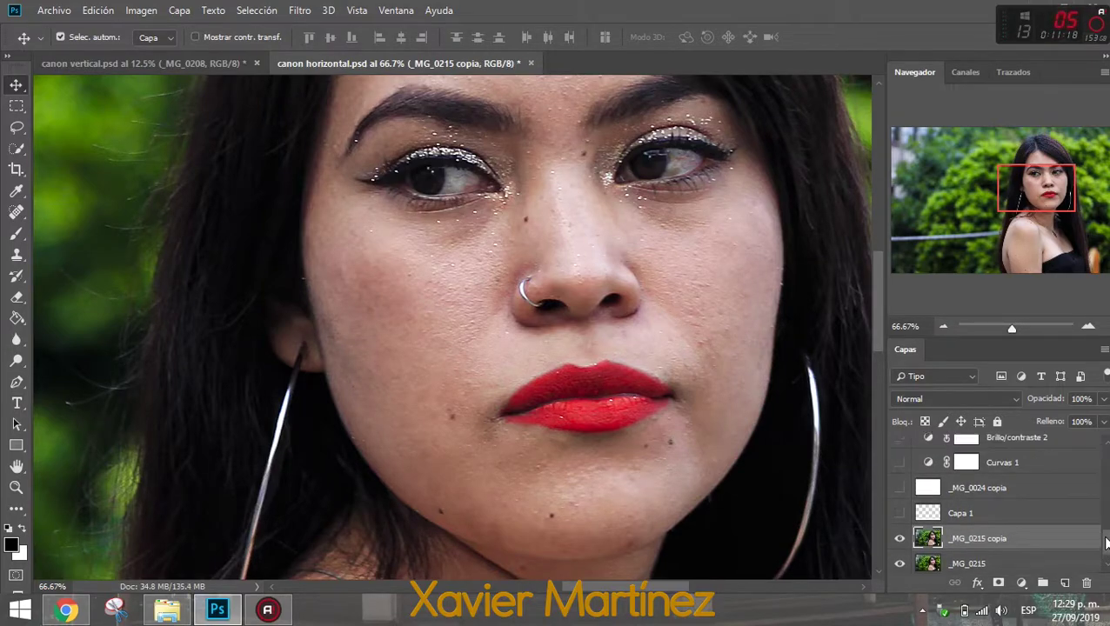
{"action": "left_click", "coordinate": [947, 400]}
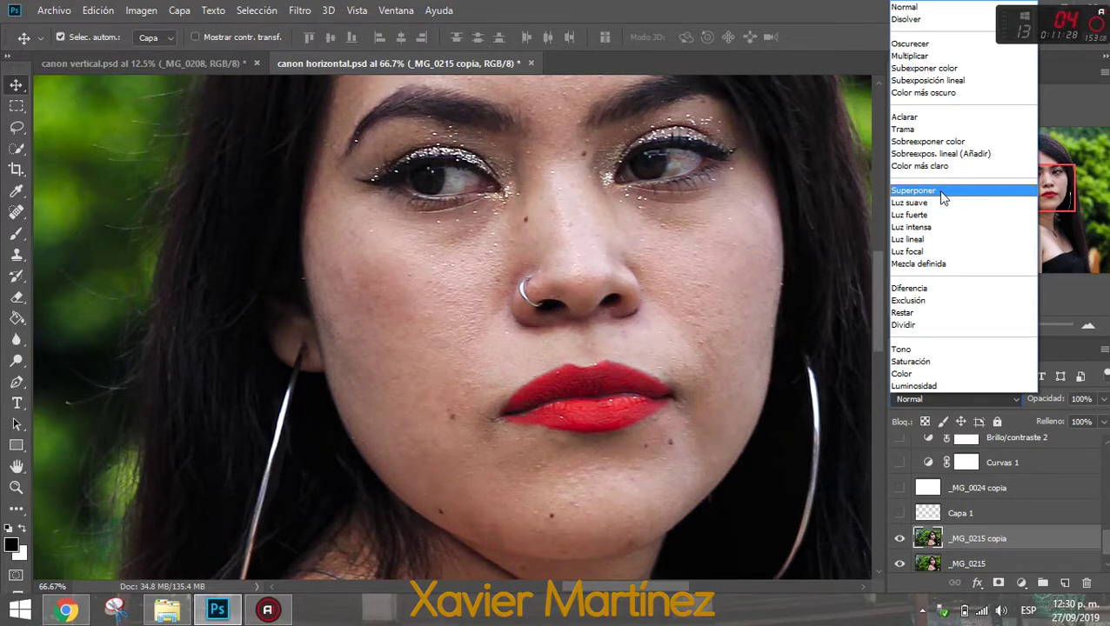
Set _MG_0215 copia to Superponer blending and apply a Paso alto filter with 10 px radius
{"action": "left_click", "coordinate": [943, 198]}
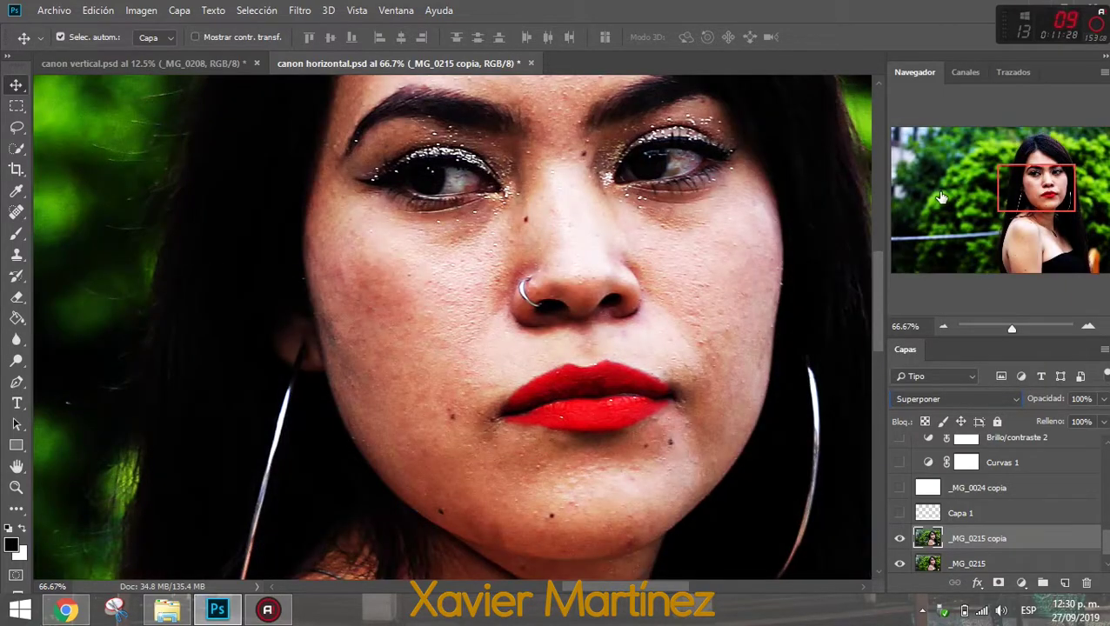
{"action": "left_click", "coordinate": [943, 327]}
{"action": "left_click", "coordinate": [943, 327]}
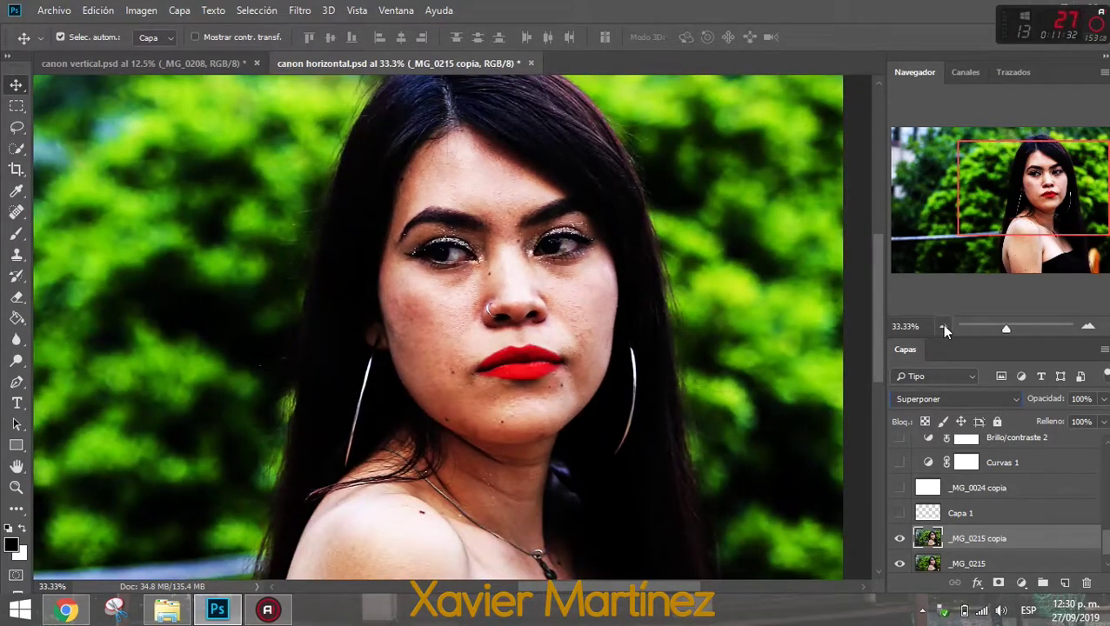
{"action": "left_click", "coordinate": [299, 11]}
{"action": "mouse_move", "coordinate": [309, 335]}
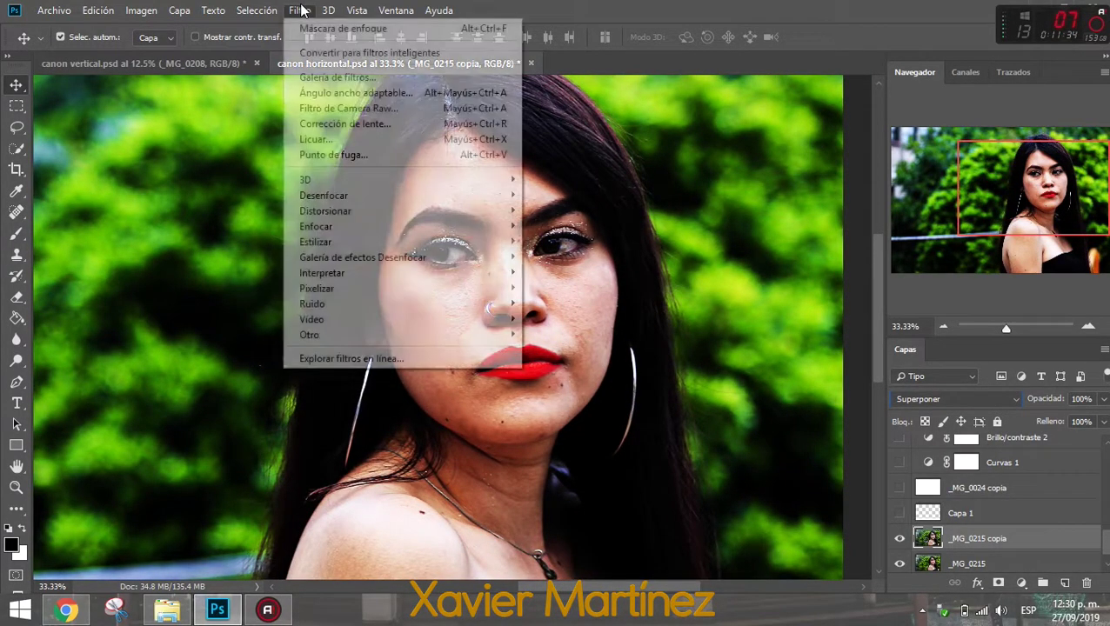
{"action": "mouse_move", "coordinate": [400, 334]}
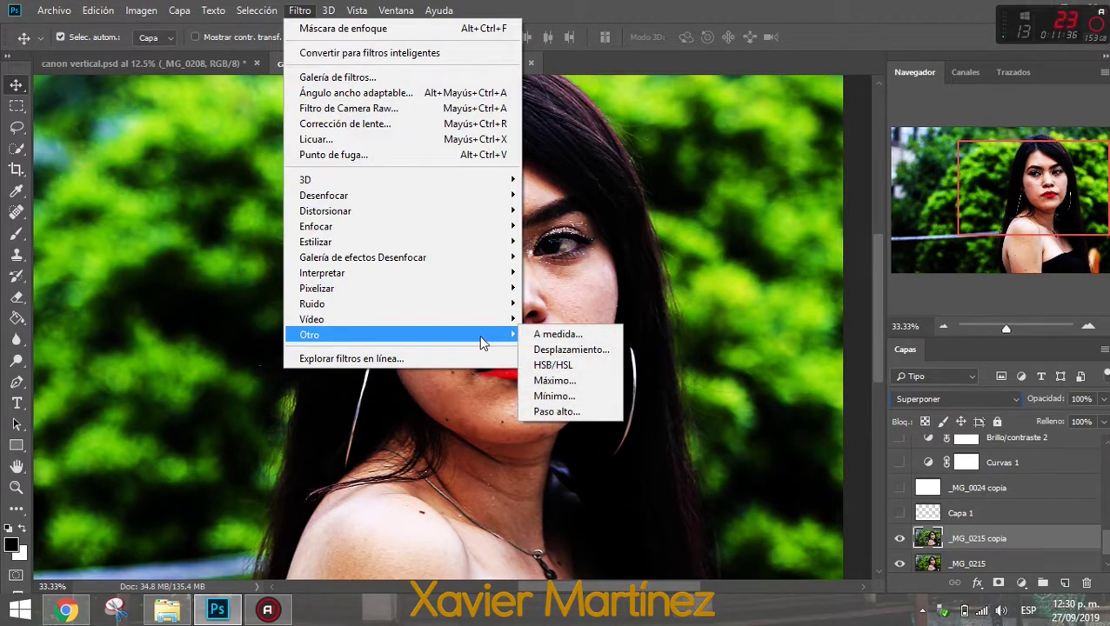
{"action": "left_click", "coordinate": [586, 414]}
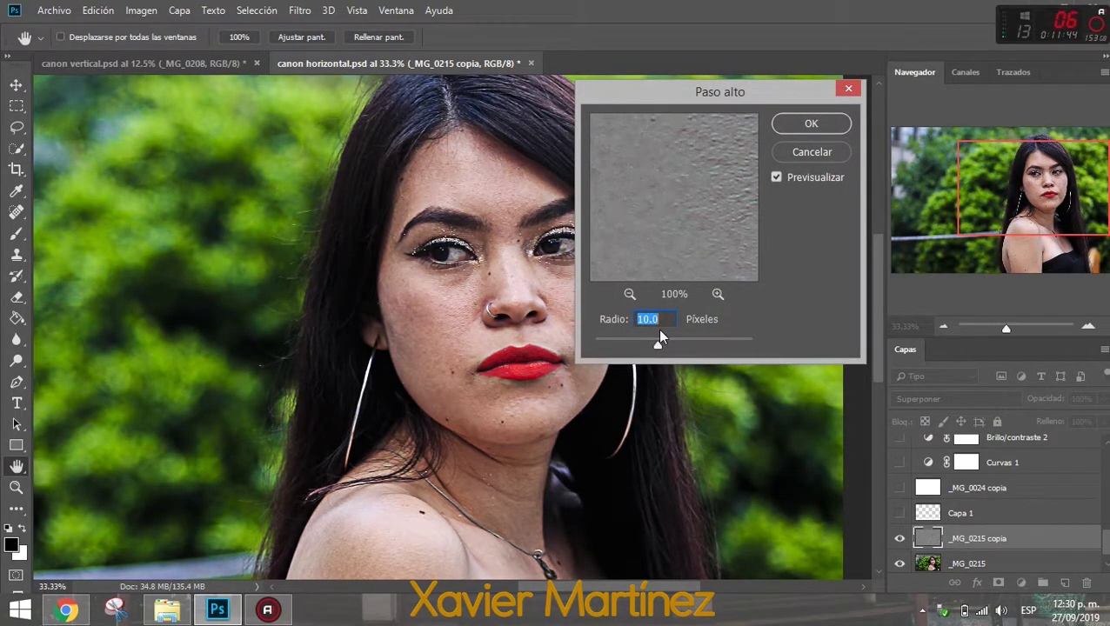
{"action": "left_click", "coordinate": [445, 251]}
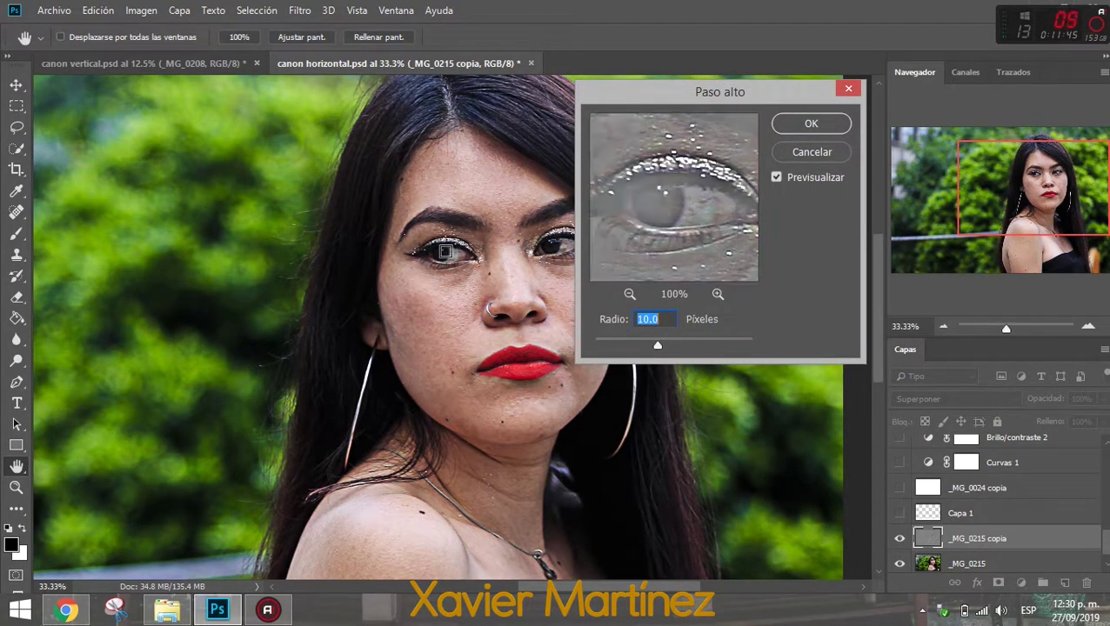
{"action": "left_click", "coordinate": [809, 125]}
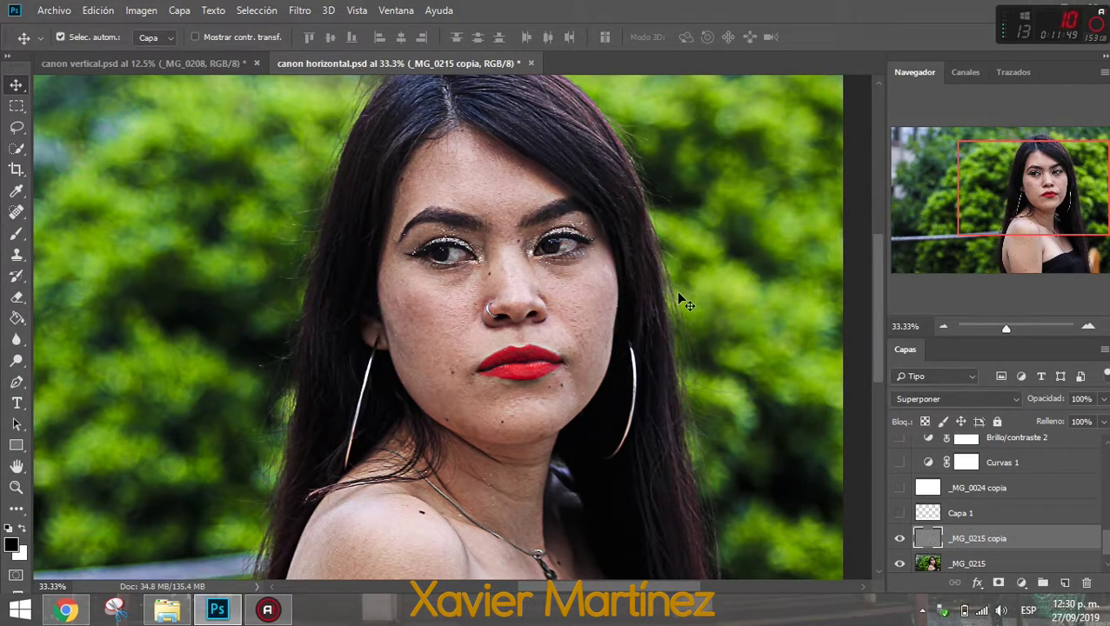
Invert the high-pass copy layer and give it an all-black hide-all layer mask
{"action": "key", "text": "ctrl"}
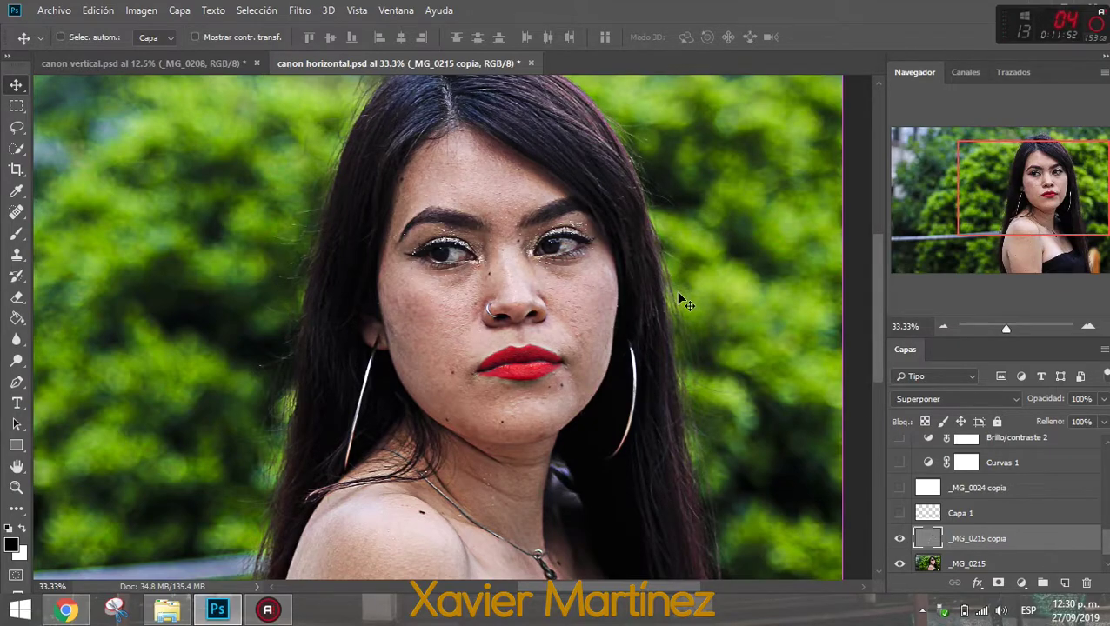
{"action": "key", "text": "ctrl+z"}
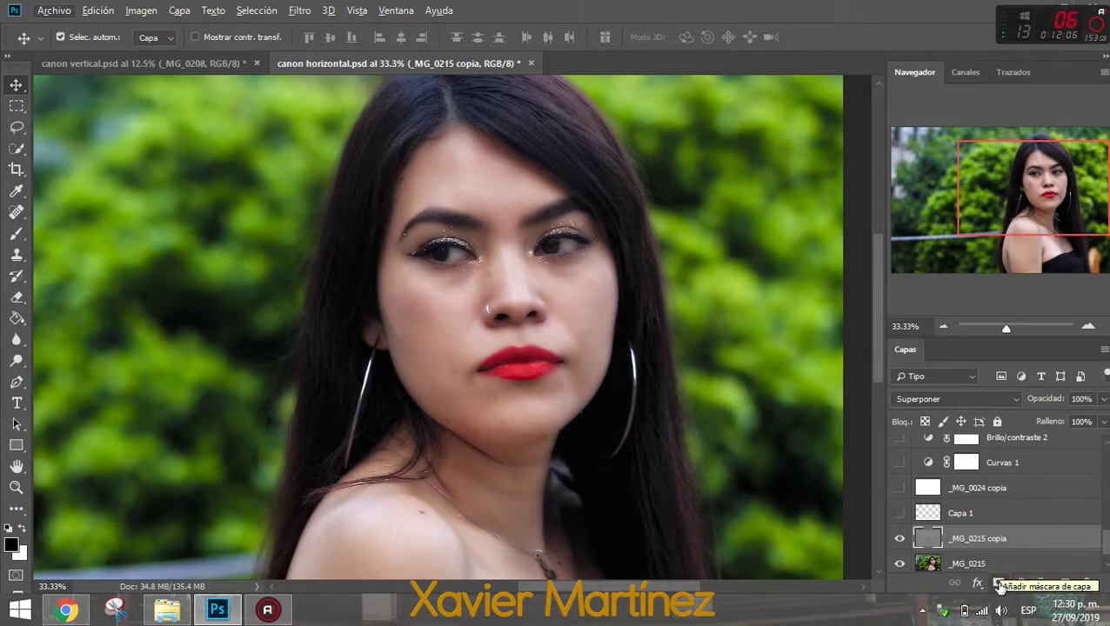
{"action": "left_click", "coordinate": [998, 583]}
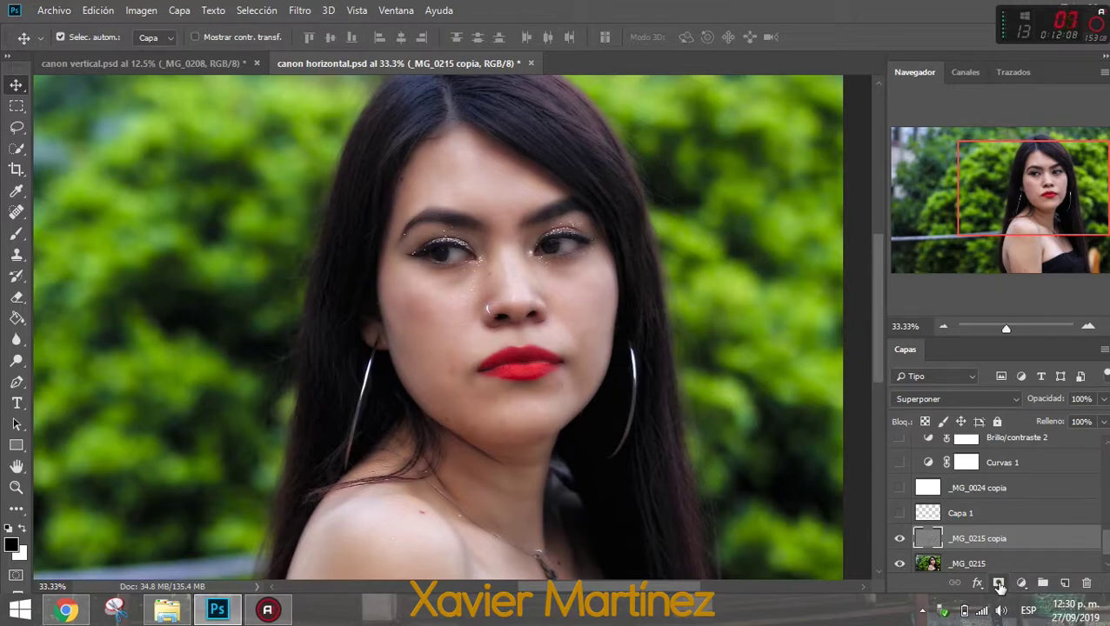
{"action": "left_click", "coordinate": [998, 583], "text": "alt"}
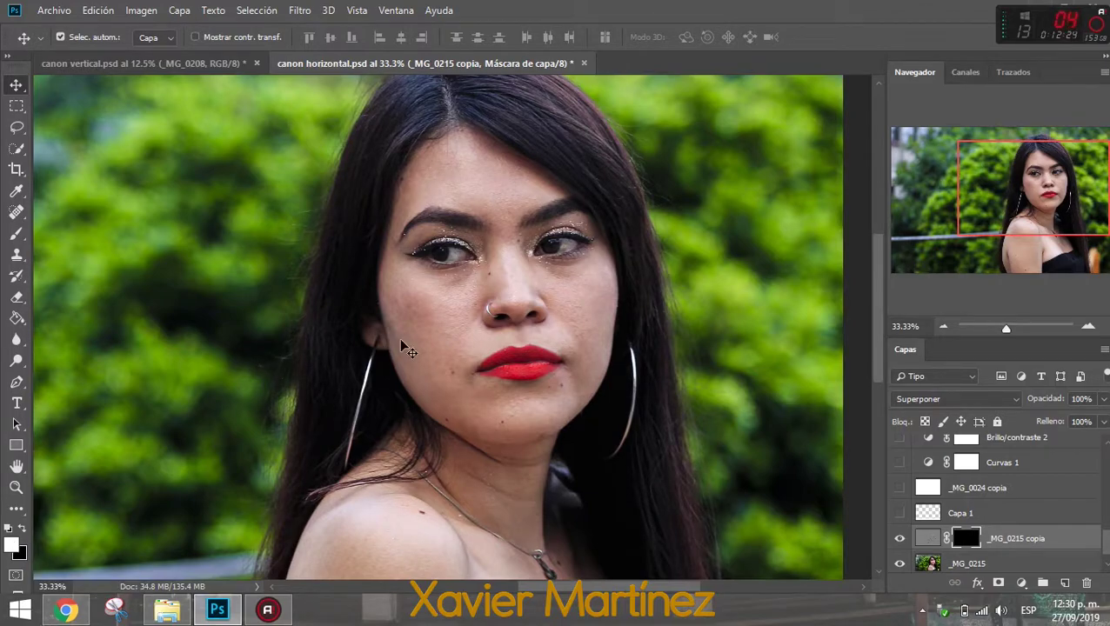
Select the Brush tool and zoom to full size on the brows, eyes and nose
{"action": "left_click", "coordinate": [17, 233]}
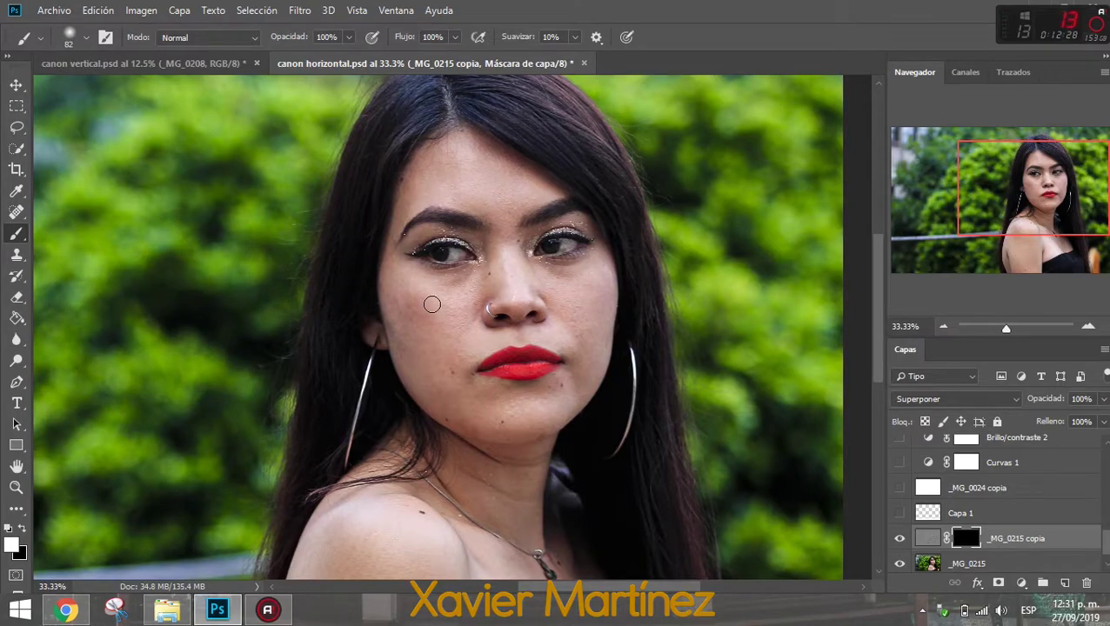
{"action": "left_click", "coordinate": [1088, 327]}
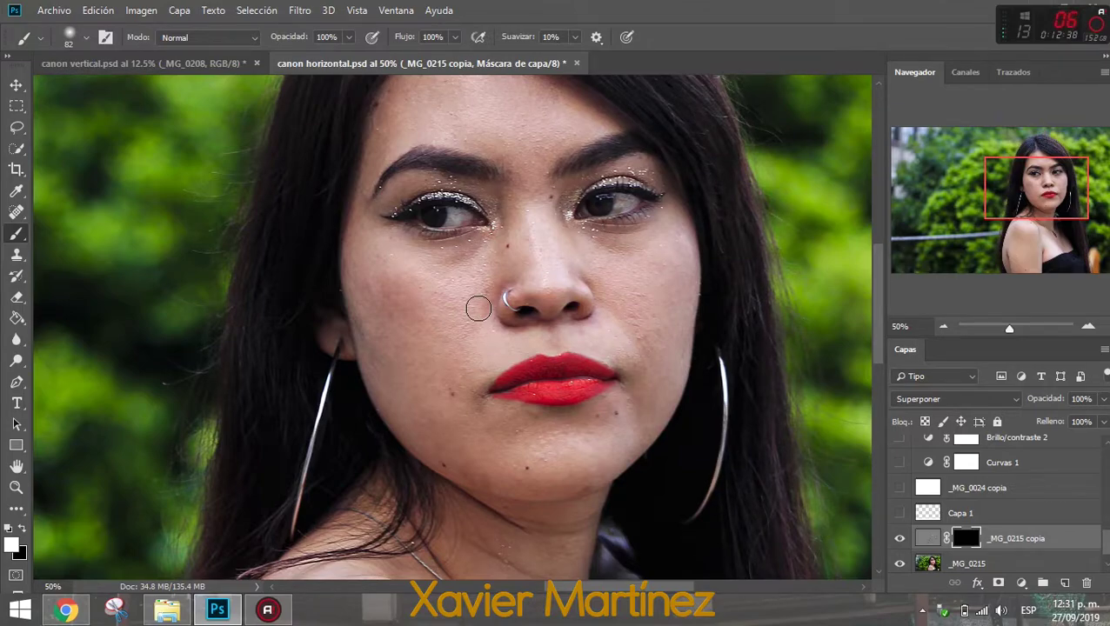
{"action": "left_click", "coordinate": [1088, 327]}
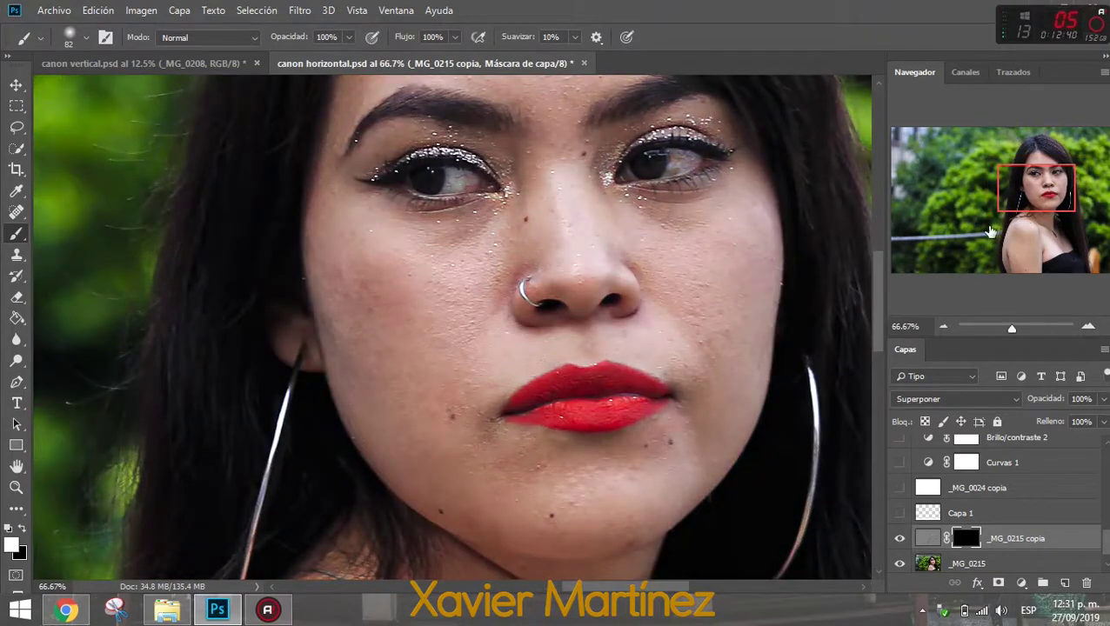
{"action": "left_click_drag", "start_coordinate": [1026, 188], "coordinate": [1025, 171]}
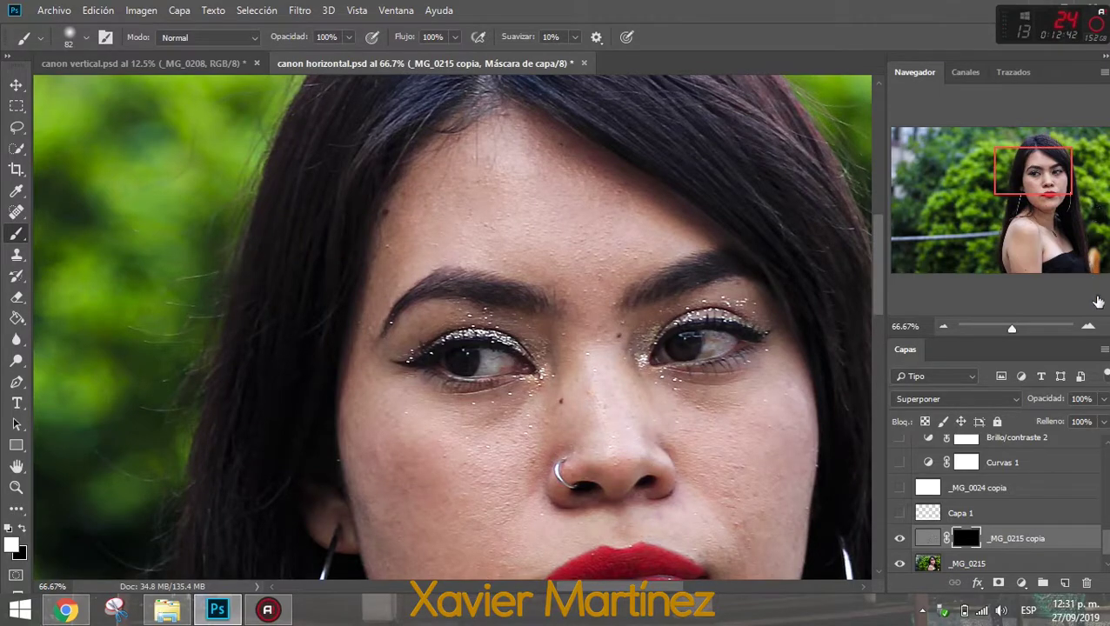
{"action": "left_click", "coordinate": [1087, 327]}
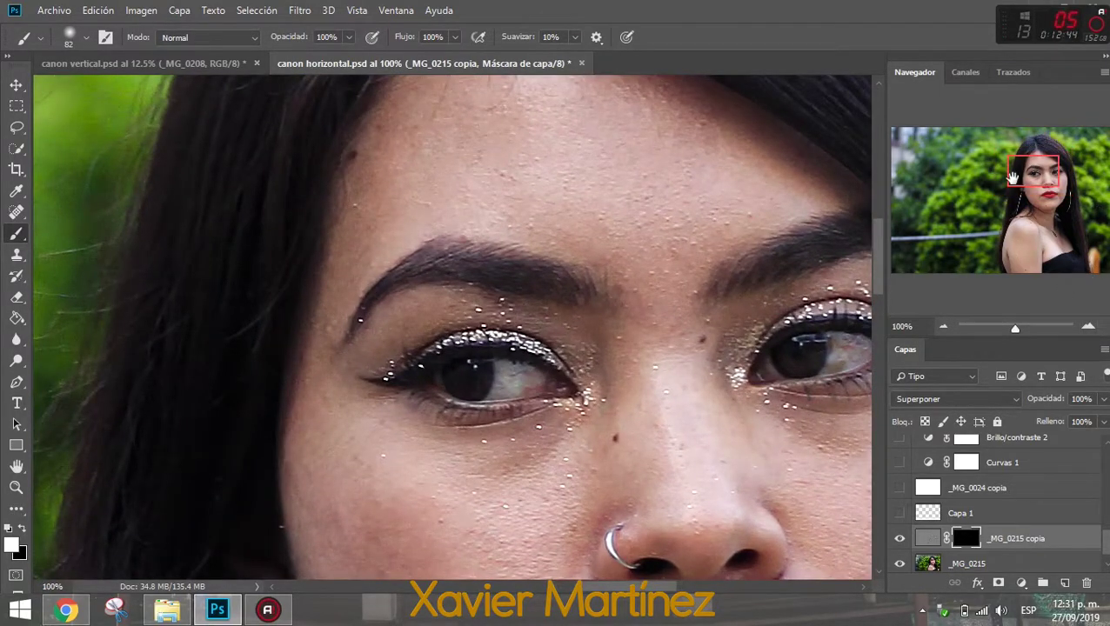
{"action": "left_click_drag", "start_coordinate": [1011, 177], "coordinate": [1016, 168]}
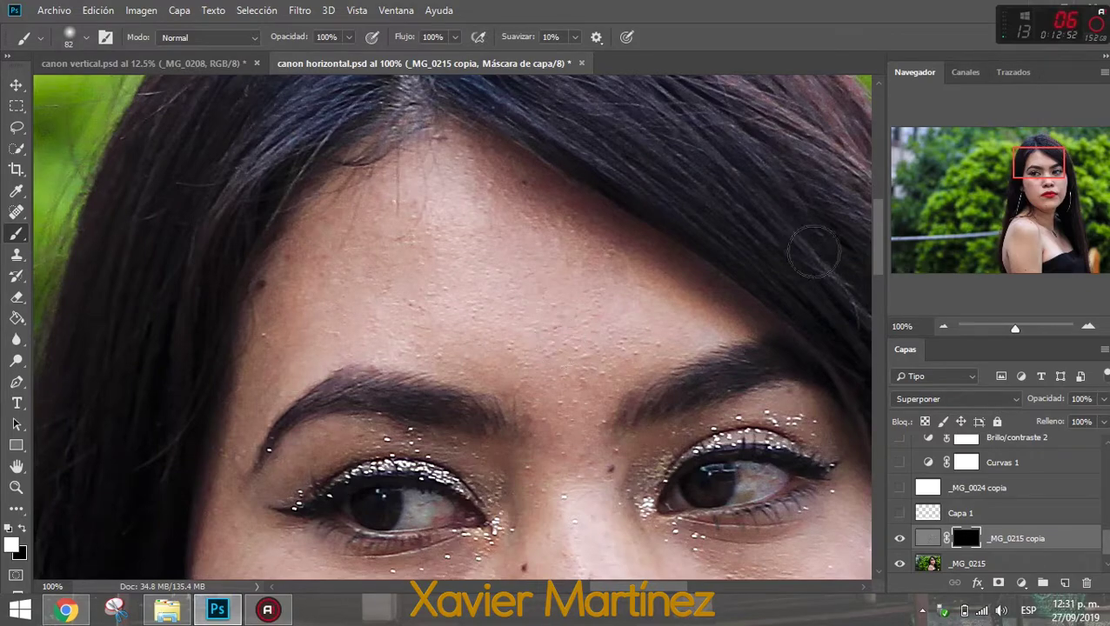
{"action": "left_click_drag", "start_coordinate": [1048, 173], "coordinate": [1050, 180]}
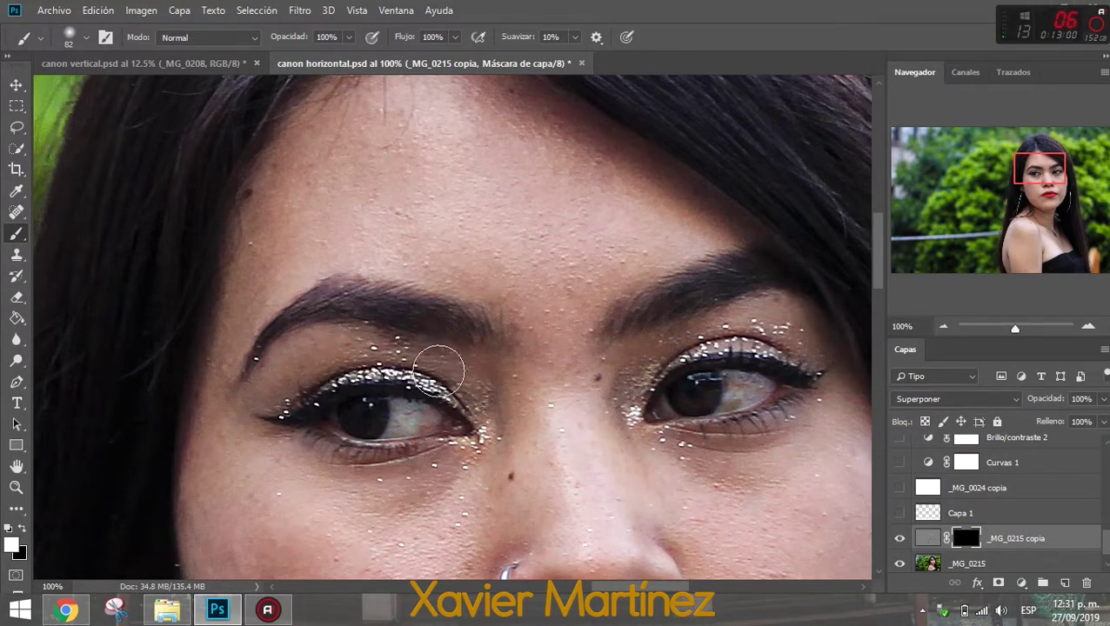
Set the brush to 96 px and paint white on the mask around the eye
{"action": "right_click", "coordinate": [446, 365]}
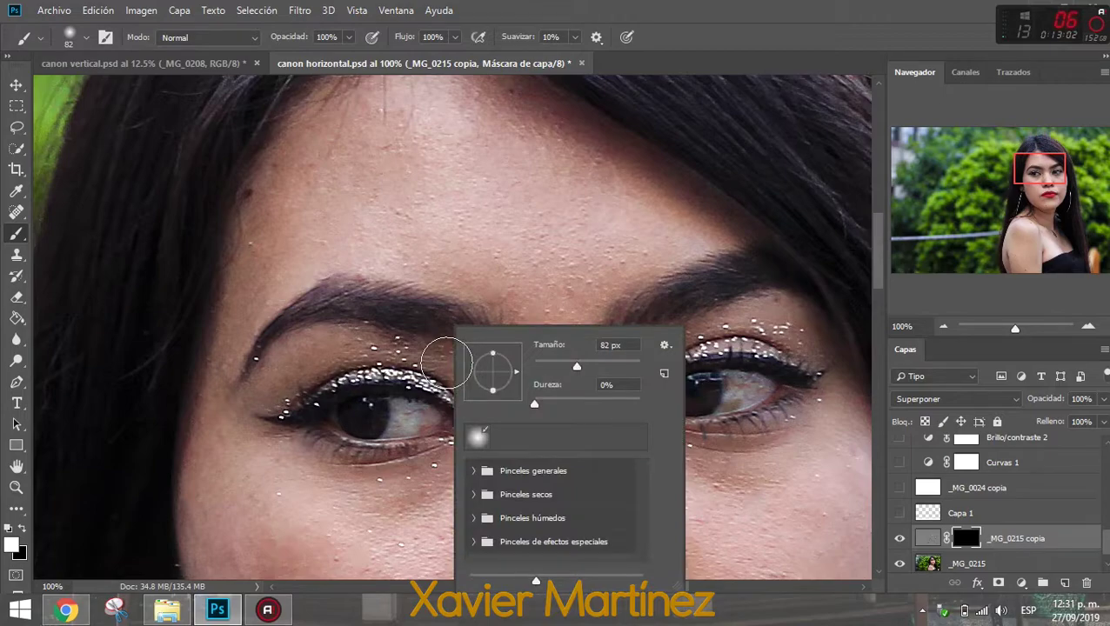
{"action": "type", "text": "37"}
{"action": "key", "text": "Return"}
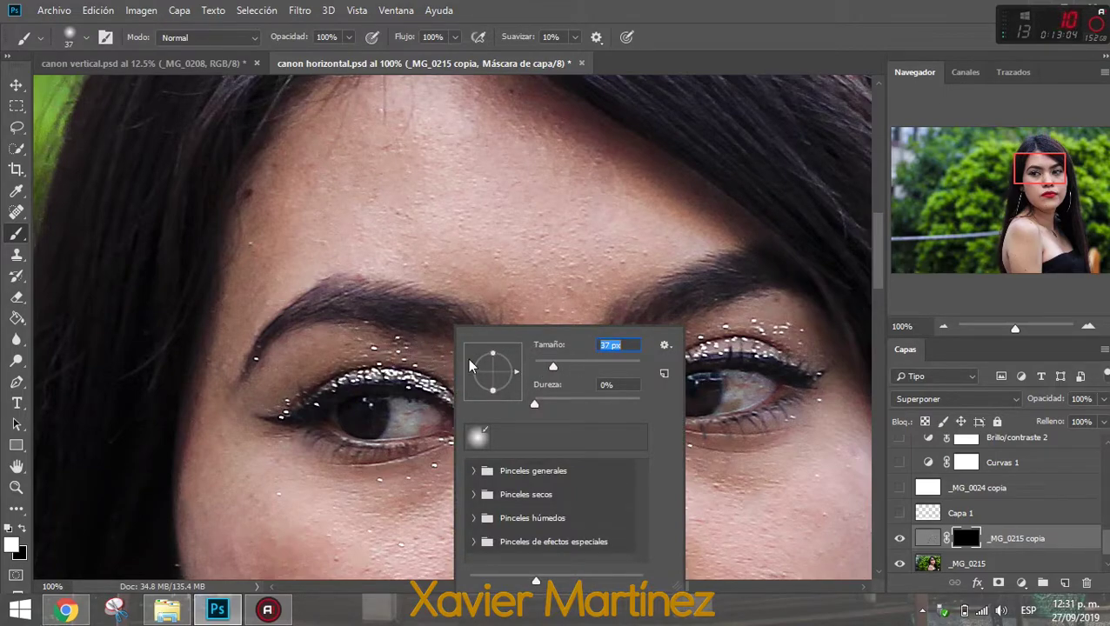
{"action": "left_click_drag", "start_coordinate": [549, 370], "coordinate": [585, 369]}
{"action": "mouse_move", "coordinate": [1077, 159]}
{"action": "left_mouse_down"}
{"action": "mouse_move", "coordinate": [1046, 243]}
{"action": "mouse_move", "coordinate": [1060, 235]}
{"action": "mouse_move", "coordinate": [1040, 218]}
{"action": "mouse_move", "coordinate": [1023, 240]}
{"action": "mouse_move", "coordinate": [1039, 203]}
{"action": "mouse_move", "coordinate": [1014, 269]}
{"action": "mouse_move", "coordinate": [1051, 183]}
{"action": "left_mouse_up"}
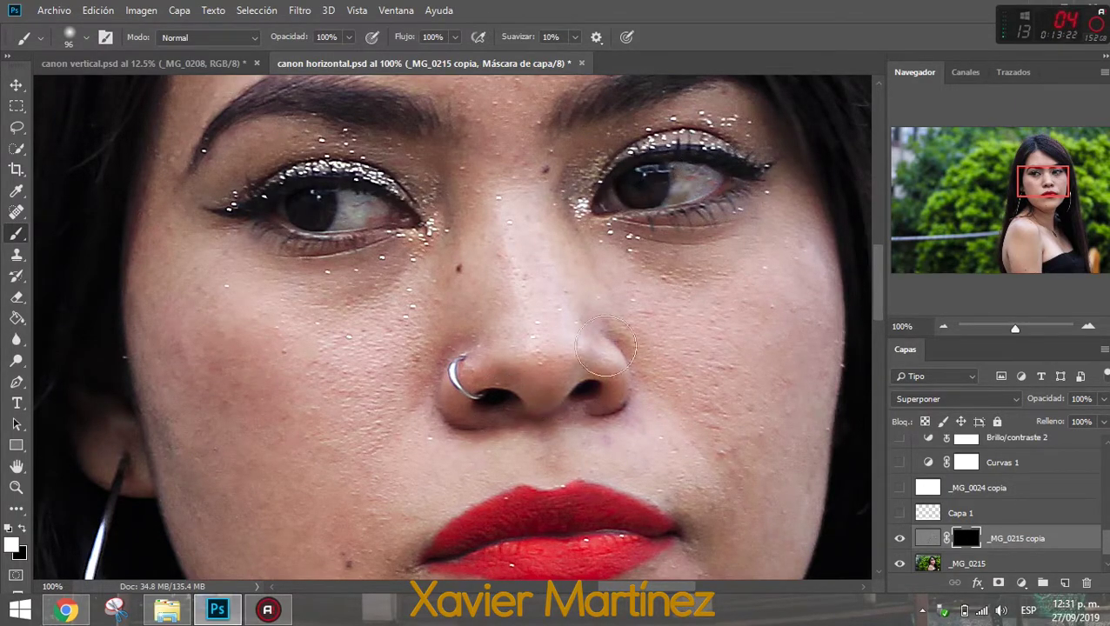
{"action": "left_click_drag", "start_coordinate": [317, 192], "coordinate": [339, 198]}
Paint white on the mask across the forehead and down the nose bridge
{"action": "scroll", "coordinate": [516, 373], "scroll_direction": "down", "scroll_amount": 3}
{"action": "scroll", "coordinate": [516, 373], "scroll_direction": "down", "scroll_amount": 2}
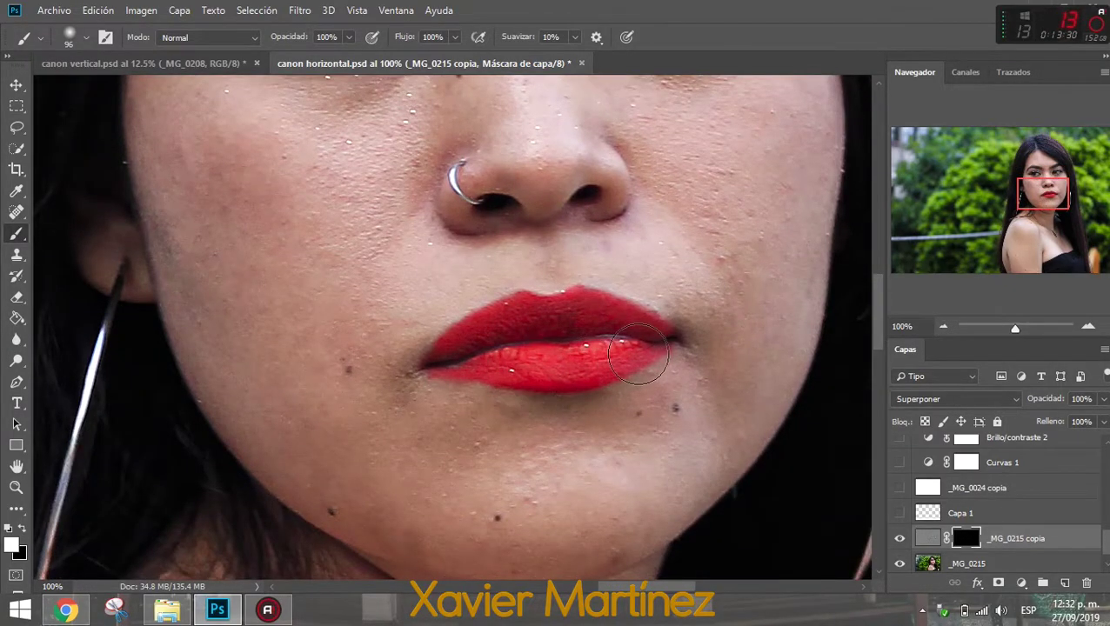
{"action": "left_click_drag", "start_coordinate": [1026, 199], "coordinate": [1028, 236]}
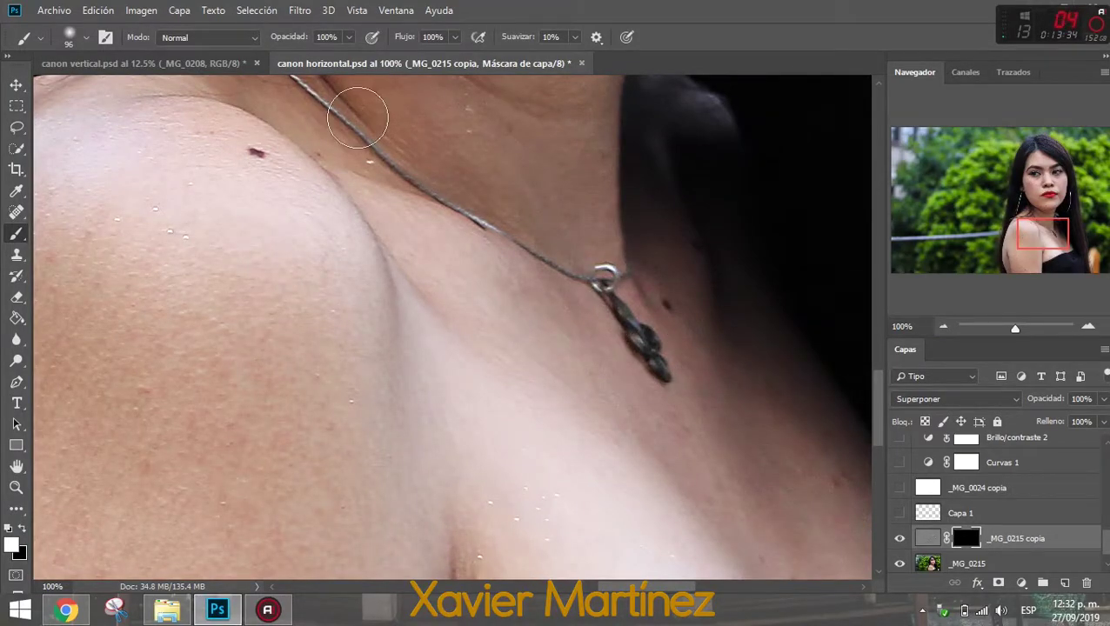
{"action": "mouse_move", "coordinate": [1023, 226]}
{"action": "left_mouse_down"}
{"action": "mouse_move", "coordinate": [1029, 249]}
{"action": "mouse_move", "coordinate": [1027, 166]}
{"action": "left_mouse_up"}
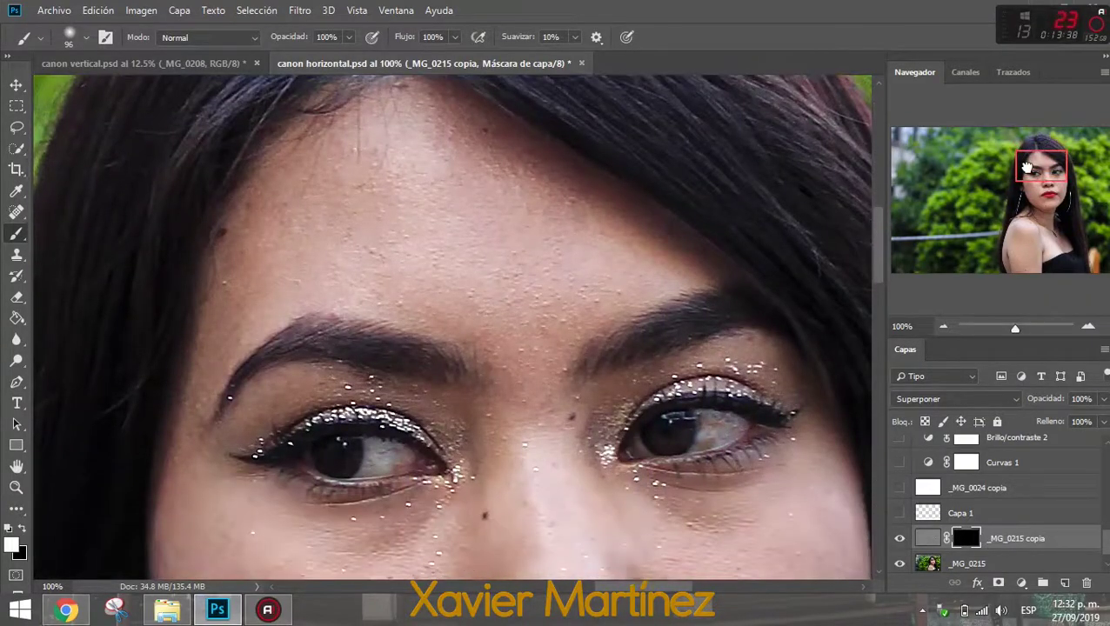
{"action": "mouse_move", "coordinate": [379, 155]}
{"action": "left_mouse_down"}
{"action": "mouse_move", "coordinate": [508, 178]}
{"action": "mouse_move", "coordinate": [587, 221]}
{"action": "mouse_move", "coordinate": [371, 114]}
{"action": "mouse_move", "coordinate": [292, 173]}
{"action": "mouse_move", "coordinate": [307, 183]}
{"action": "mouse_move", "coordinate": [396, 98]}
{"action": "mouse_move", "coordinate": [339, 193]}
{"action": "mouse_move", "coordinate": [411, 225]}
{"action": "mouse_move", "coordinate": [302, 242]}
{"action": "mouse_move", "coordinate": [469, 264]}
{"action": "mouse_move", "coordinate": [351, 275]}
{"action": "mouse_move", "coordinate": [527, 293]}
{"action": "mouse_move", "coordinate": [503, 317]}
{"action": "mouse_move", "coordinate": [555, 320]}
{"action": "mouse_move", "coordinate": [626, 280]}
{"action": "mouse_move", "coordinate": [491, 309]}
{"action": "mouse_move", "coordinate": [448, 307]}
{"action": "mouse_move", "coordinate": [268, 247]}
{"action": "mouse_move", "coordinate": [236, 301]}
{"action": "mouse_move", "coordinate": [275, 240]}
{"action": "mouse_move", "coordinate": [488, 267]}
{"action": "left_mouse_up"}
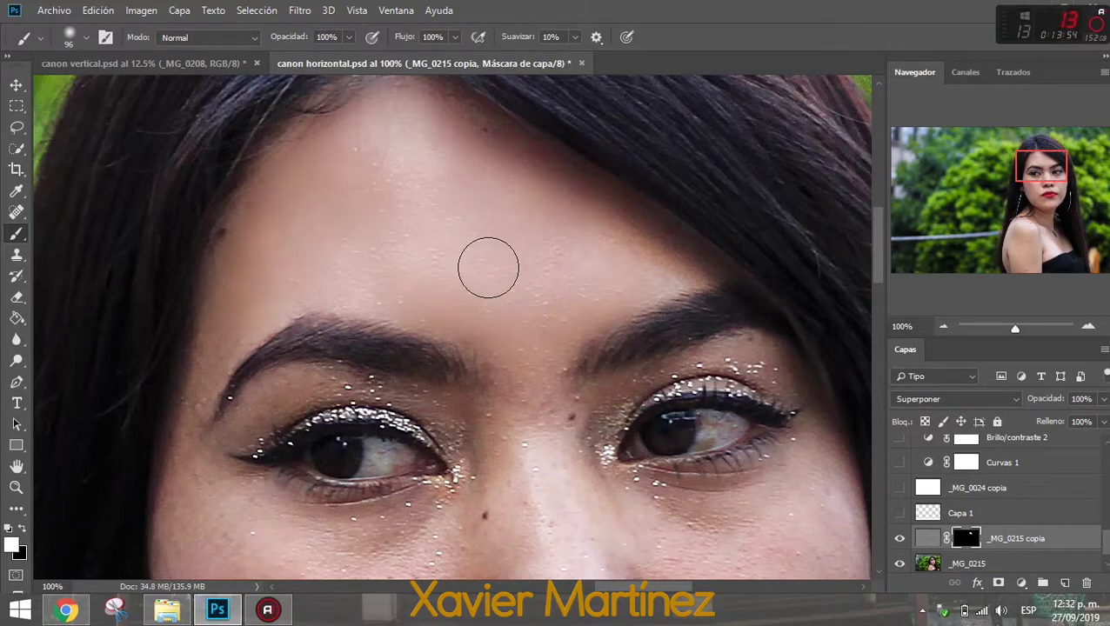
{"action": "left_click_drag", "start_coordinate": [1047, 169], "coordinate": [1047, 185]}
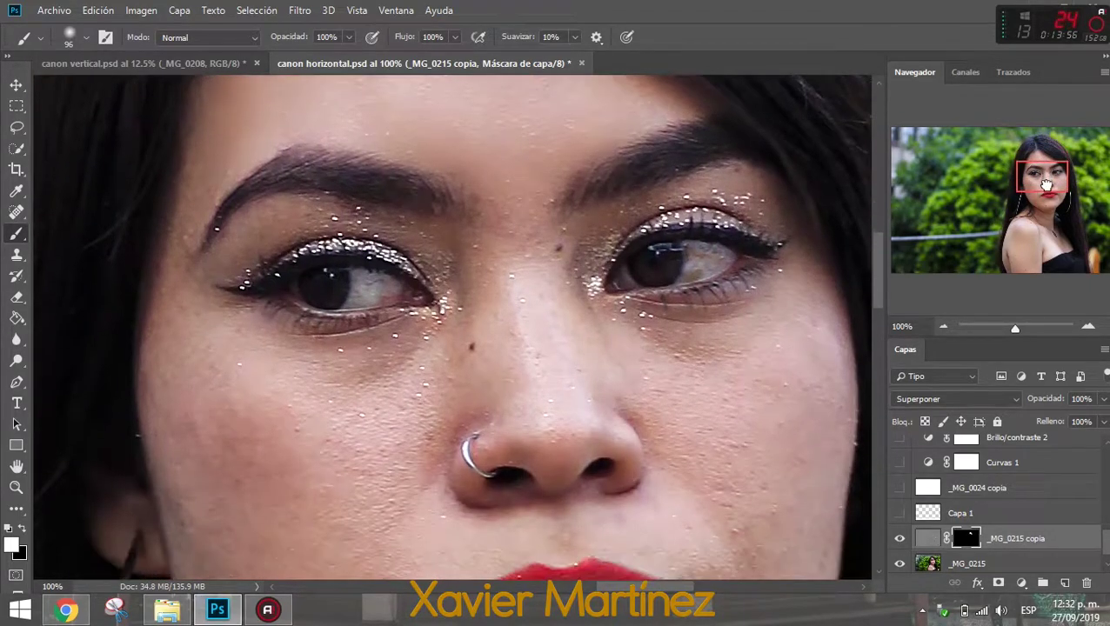
{"action": "mouse_move", "coordinate": [525, 179]}
{"action": "left_mouse_down"}
{"action": "mouse_move", "coordinate": [497, 292]}
{"action": "mouse_move", "coordinate": [513, 242]}
{"action": "mouse_move", "coordinate": [514, 374]}
{"action": "mouse_move", "coordinate": [543, 415]}
{"action": "mouse_move", "coordinate": [528, 273]}
{"action": "mouse_move", "coordinate": [479, 297]}
{"action": "mouse_move", "coordinate": [418, 380]}
{"action": "mouse_move", "coordinate": [362, 374]}
{"action": "mouse_move", "coordinate": [415, 345]}
{"action": "mouse_move", "coordinate": [272, 366]}
{"action": "mouse_move", "coordinate": [396, 357]}
{"action": "mouse_move", "coordinate": [230, 356]}
{"action": "mouse_move", "coordinate": [218, 475]}
{"action": "mouse_move", "coordinate": [205, 389]}
{"action": "mouse_move", "coordinate": [292, 461]}
{"action": "mouse_move", "coordinate": [205, 384]}
{"action": "mouse_move", "coordinate": [255, 380]}
{"action": "left_mouse_up"}
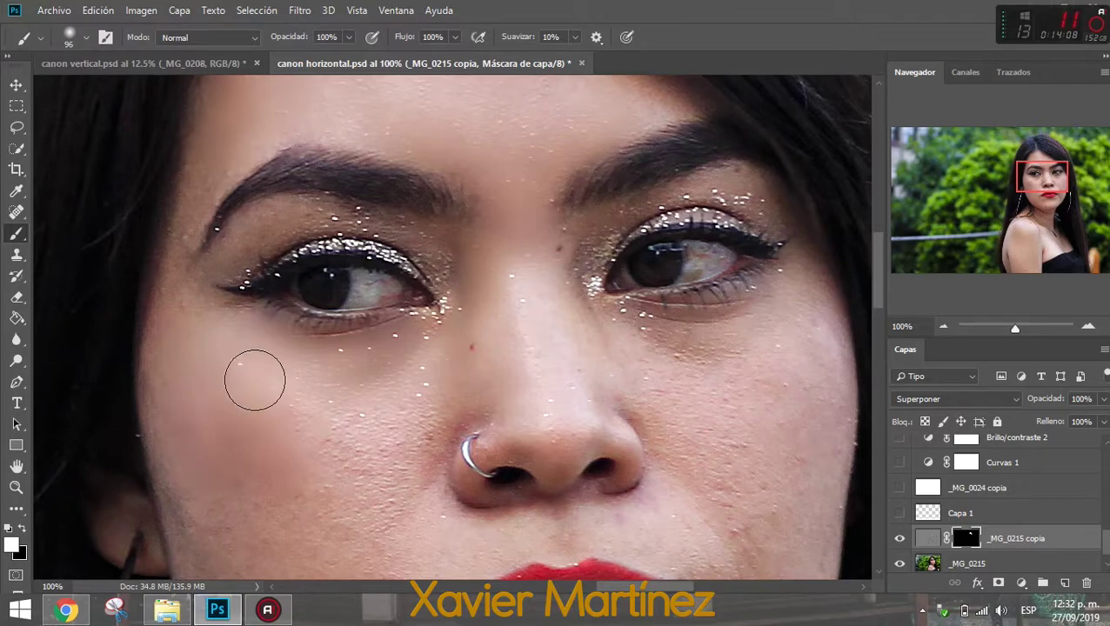
Resize the brush to 55 px, then 97 px, and paint the mask over the left cheek
{"action": "right_click", "coordinate": [255, 380]}
{"action": "left_click_drag", "start_coordinate": [380, 367], "coordinate": [371, 367]}
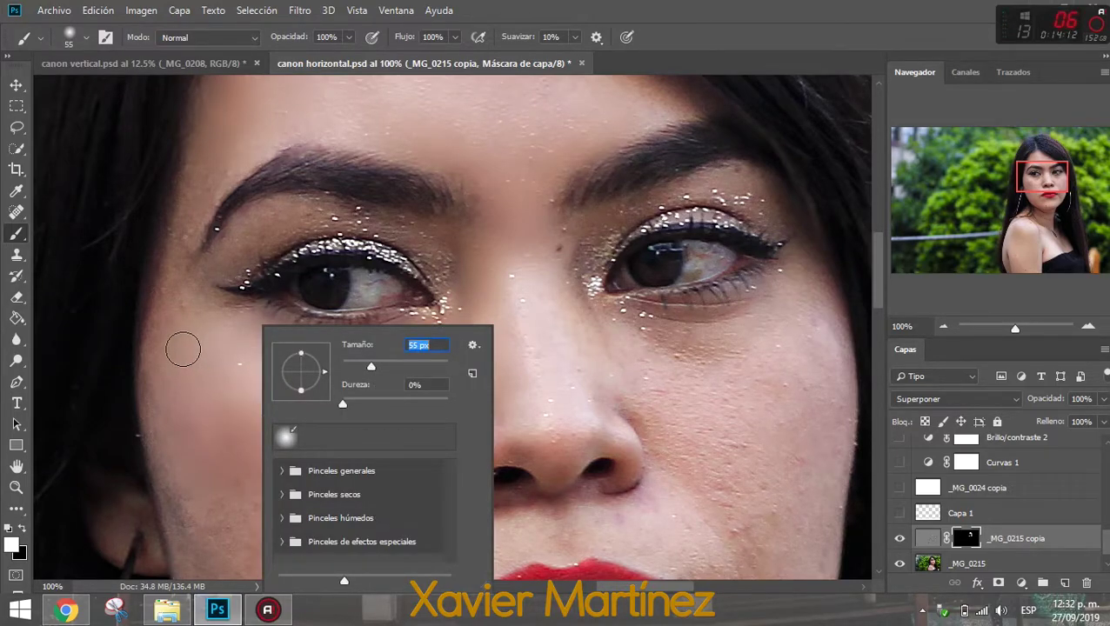
{"action": "left_click_drag", "start_coordinate": [1031, 183], "coordinate": [1026, 176]}
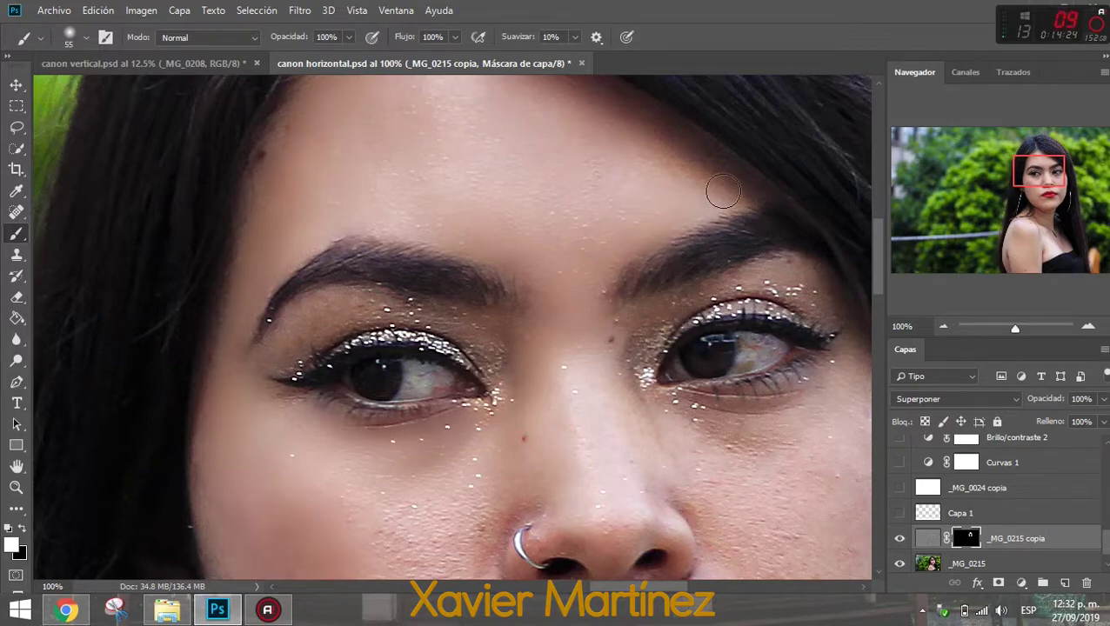
{"action": "left_click_drag", "start_coordinate": [1043, 180], "coordinate": [1043, 185]}
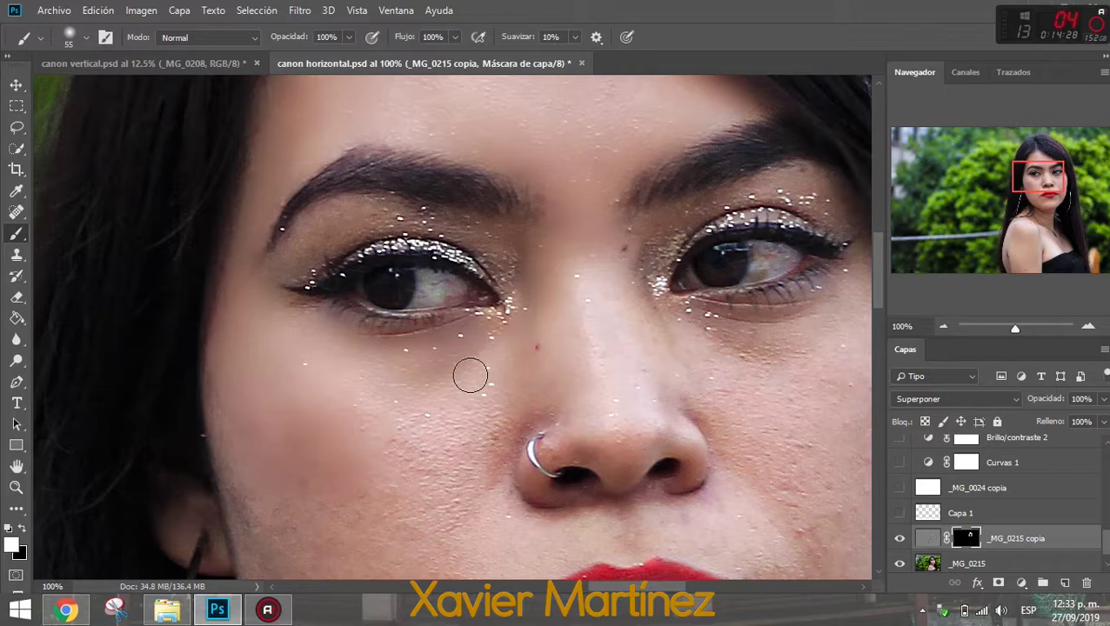
{"action": "left_click_drag", "start_coordinate": [1027, 183], "coordinate": [1027, 193]}
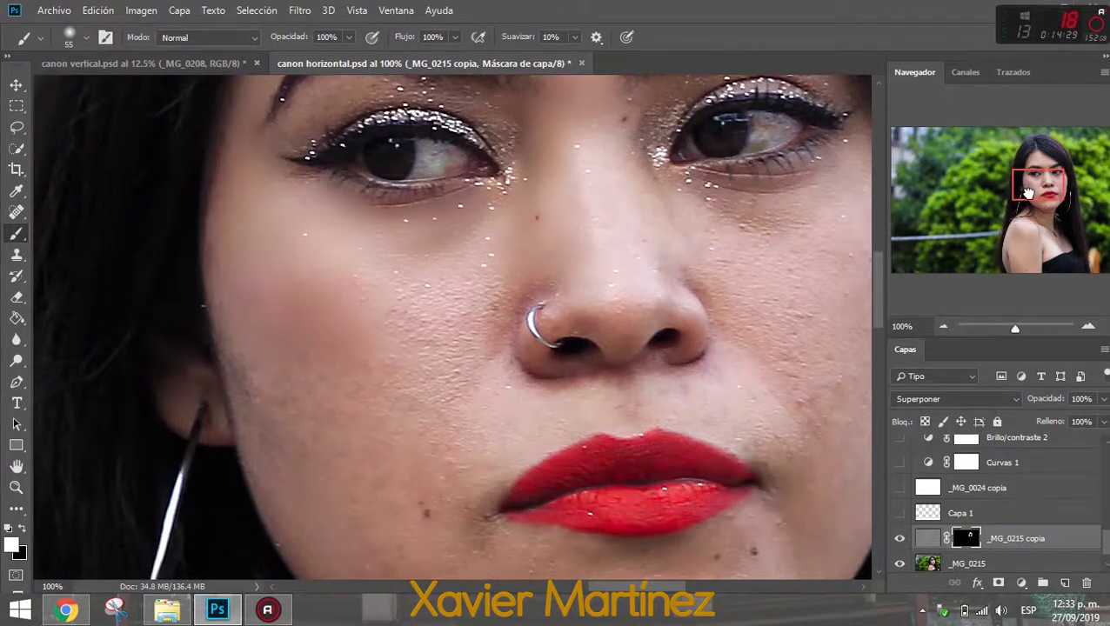
{"action": "right_click", "coordinate": [444, 298]}
{"action": "key", "text": "Return"}
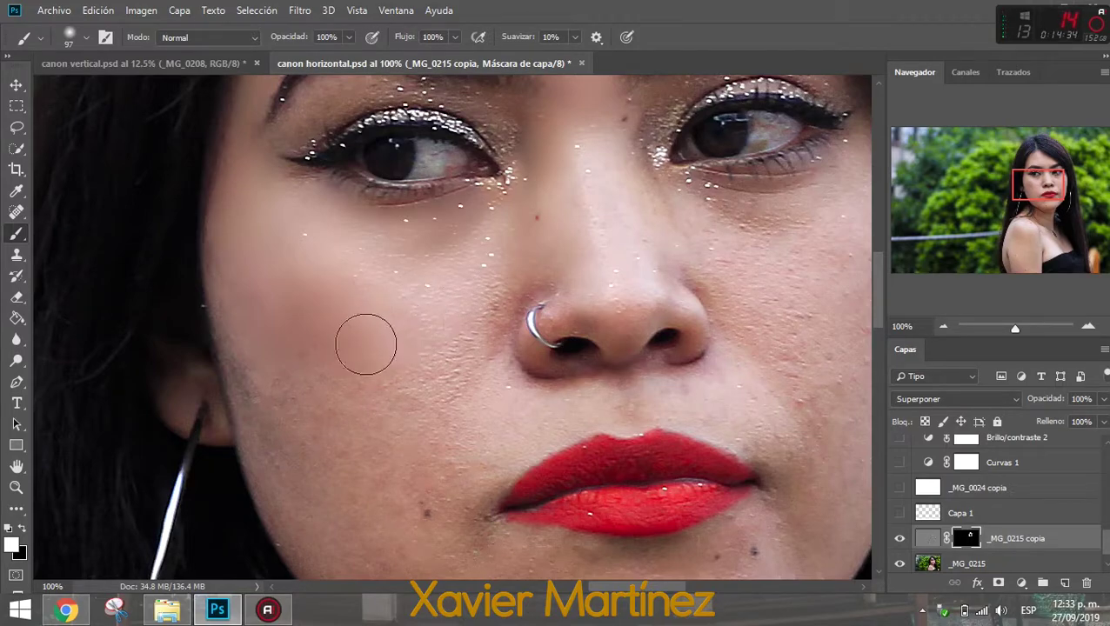
{"action": "mouse_move", "coordinate": [263, 388]}
{"action": "left_mouse_down"}
{"action": "mouse_move", "coordinate": [298, 458]}
{"action": "mouse_move", "coordinate": [342, 400]}
{"action": "mouse_move", "coordinate": [280, 421]}
{"action": "mouse_move", "coordinate": [254, 366]}
{"action": "left_mouse_up"}
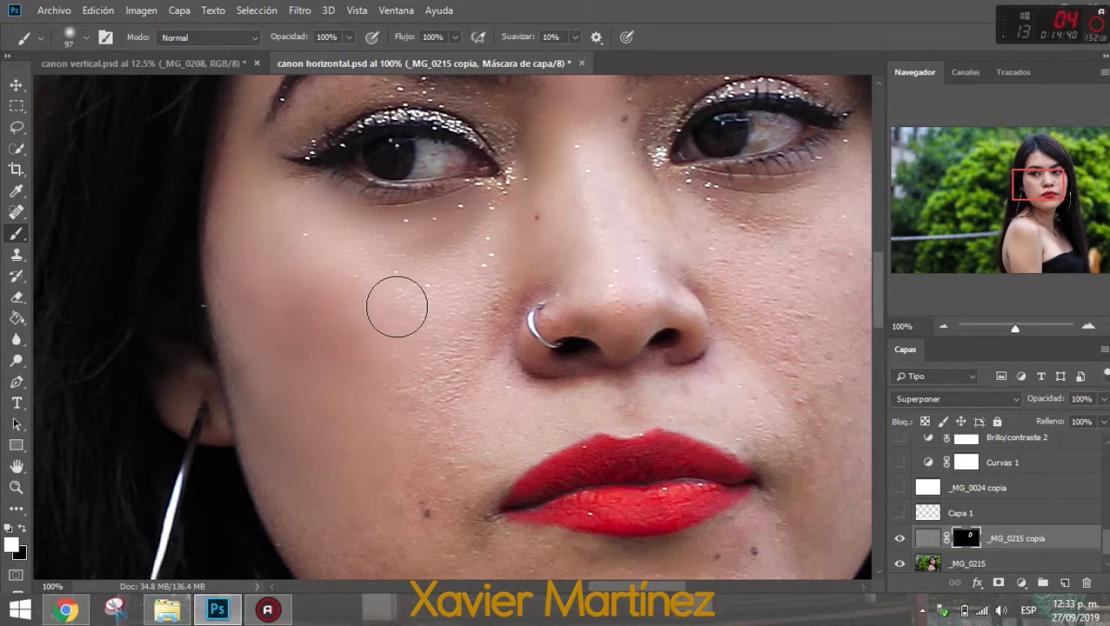
Shrink the brush and keep revealing softening across the lower face
{"action": "scroll", "coordinate": [449, 317], "scroll_direction": "down", "scroll_amount": 3}
{"action": "scroll", "coordinate": [449, 317], "scroll_direction": "right", "scroll_amount": 1}
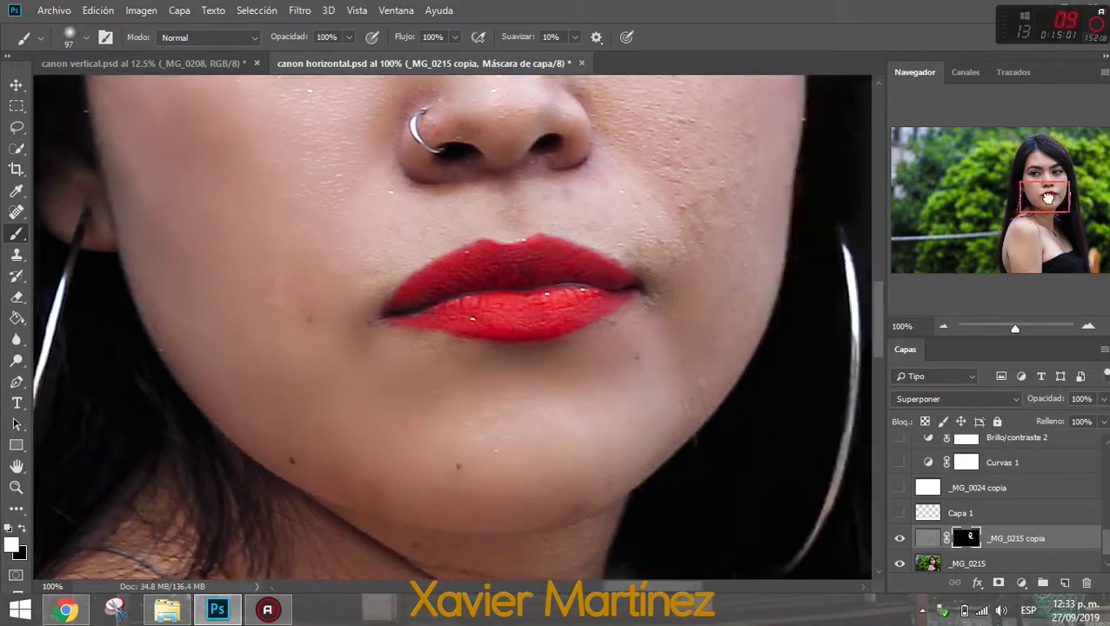
{"action": "right_click", "coordinate": [570, 280]}
{"action": "left_click_drag", "start_coordinate": [695, 320], "coordinate": [670, 322]}
{"action": "key", "text": "Return"}
{"action": "scroll", "coordinate": [555, 378], "scroll_direction": "up", "scroll_amount": 3}
{"action": "scroll", "coordinate": [579, 244], "scroll_direction": "up", "scroll_amount": 3}
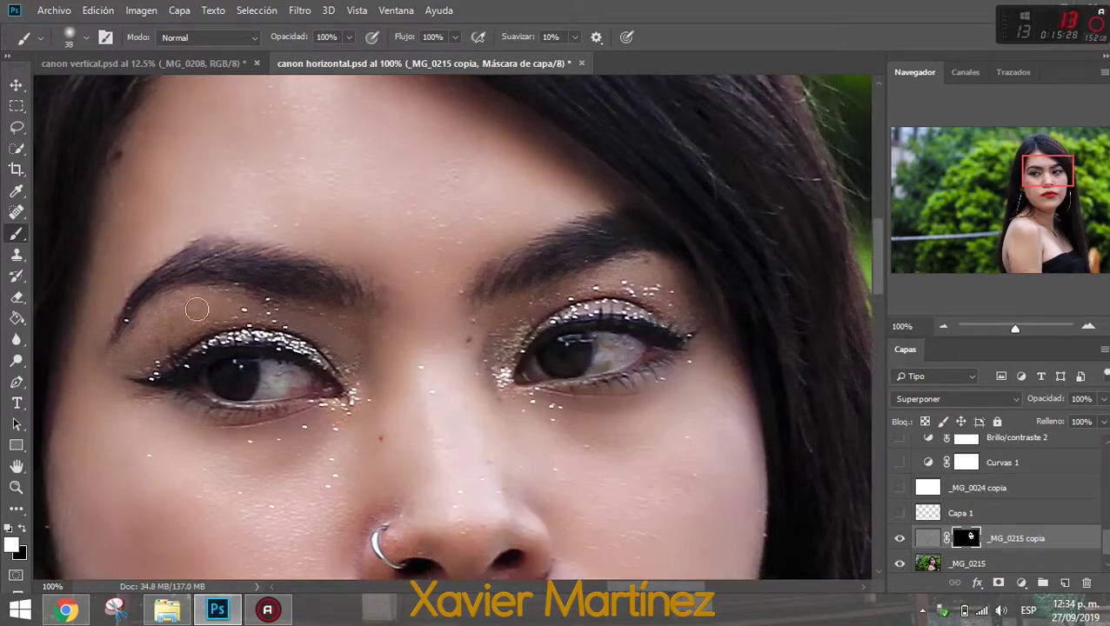
{"action": "scroll", "coordinate": [701, 309], "scroll_direction": "down", "scroll_amount": 5}
{"action": "right_click", "coordinate": [371, 249]}
{"action": "key", "text": "Escape"}
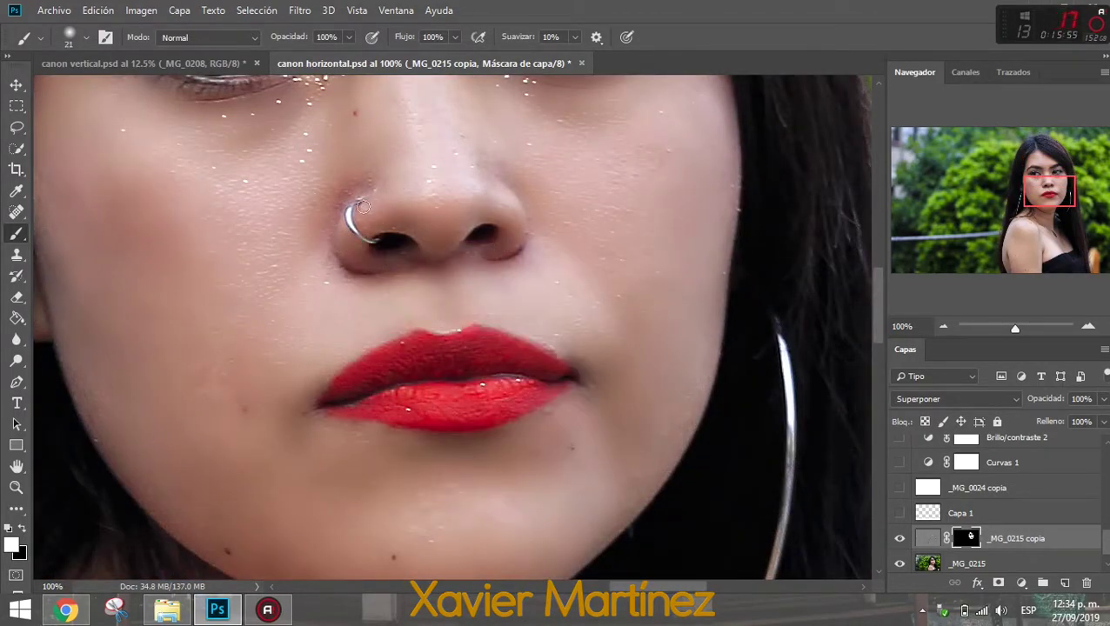
{"action": "scroll", "coordinate": [522, 348], "scroll_direction": "down", "scroll_amount": 1}
Paint toward the chin and shoulder, adjusting the brush and settling on 88 px
{"action": "right_click", "coordinate": [459, 328]}
{"action": "left_click_drag", "start_coordinate": [557, 362], "coordinate": [601, 363]}
{"action": "key", "text": "Return"}
{"action": "right_click", "coordinate": [502, 324]}
{"action": "key", "text": "Return"}
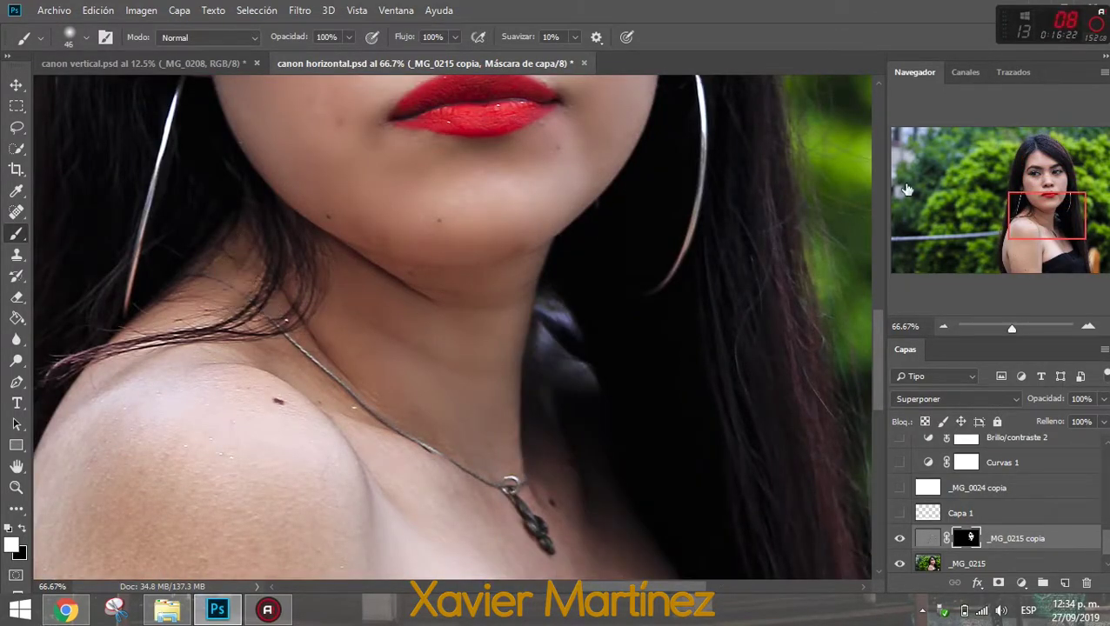
{"action": "scroll", "coordinate": [386, 278], "scroll_direction": "down", "scroll_amount": 1}
{"action": "right_click", "coordinate": [427, 326]}
{"action": "key", "text": "Return"}
{"action": "right_click", "coordinate": [571, 321]}
{"action": "key", "text": "Return"}
{"action": "right_click", "coordinate": [692, 316]}
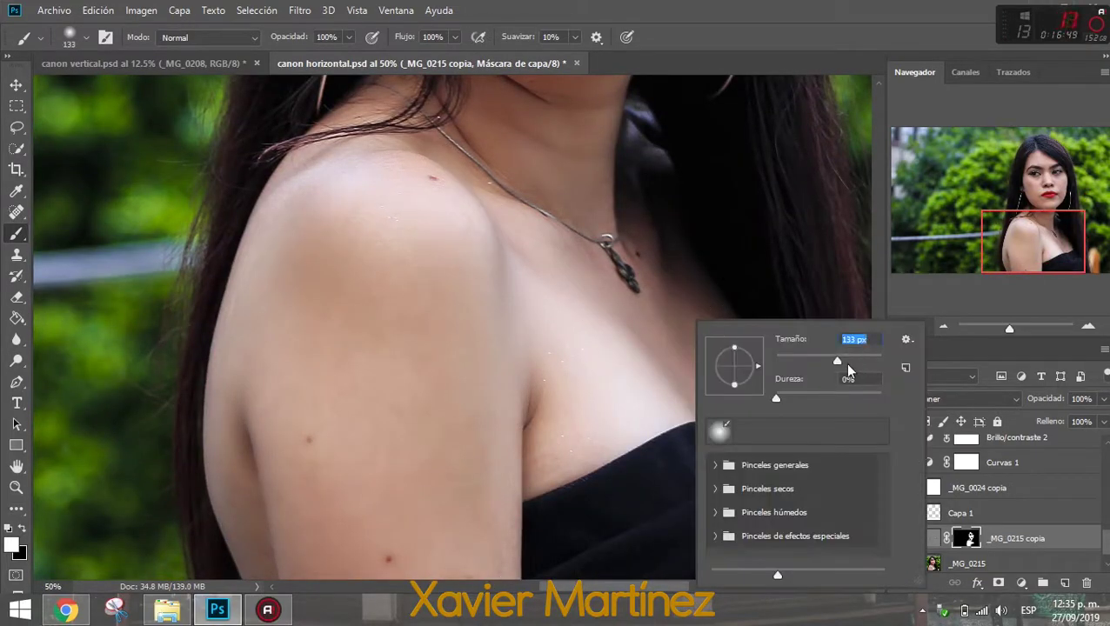
{"action": "key", "text": "Return"}
Check the whole portrait, return to 50%, and target the _MG_0215 copia image thumbnail
{"action": "left_click", "coordinate": [949, 325]}
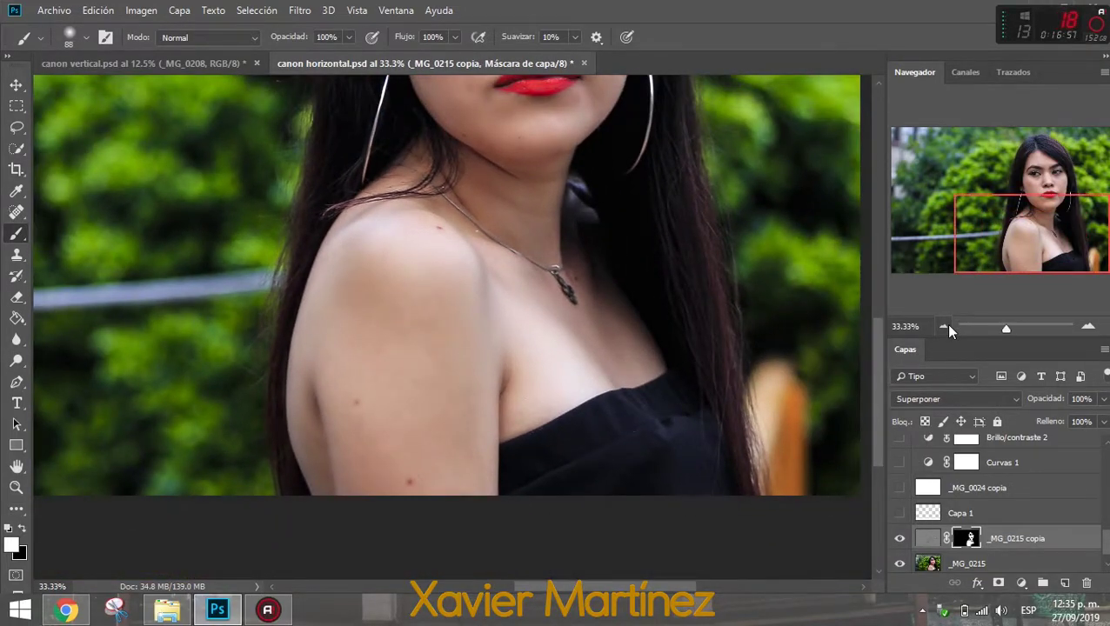
{"action": "left_click", "coordinate": [947, 327]}
{"action": "left_click", "coordinate": [948, 327]}
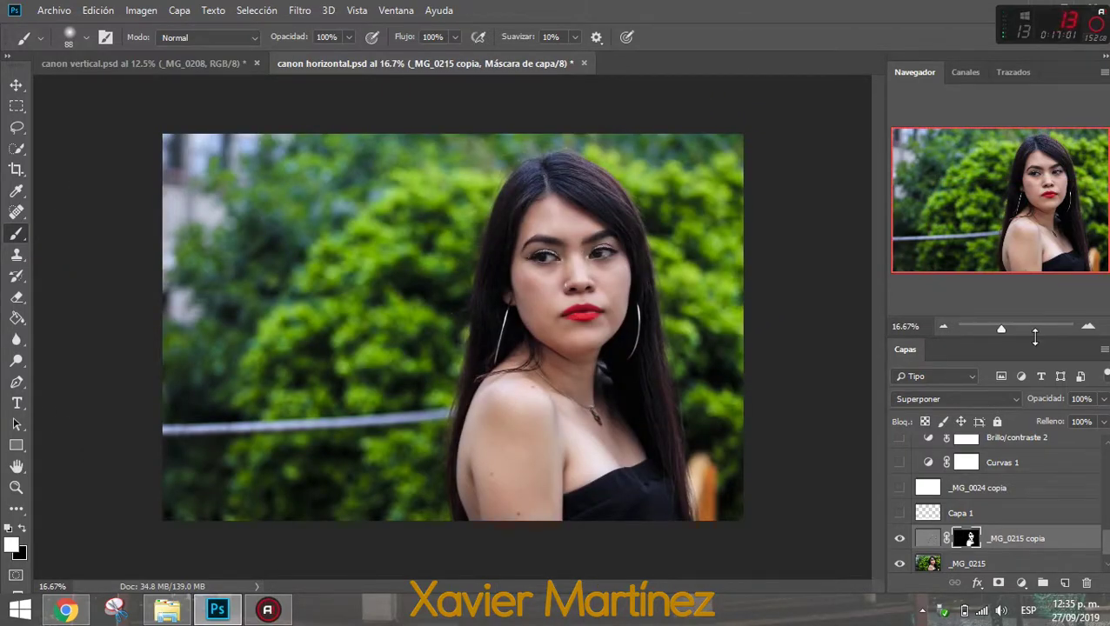
{"action": "left_click", "coordinate": [1087, 327]}
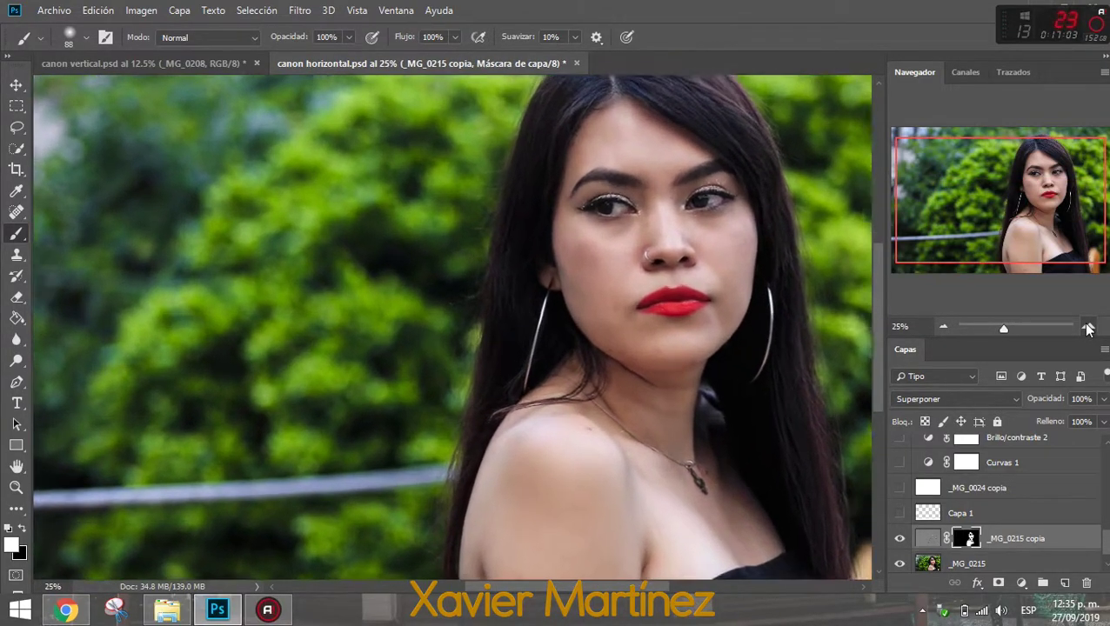
{"action": "left_click", "coordinate": [1087, 327]}
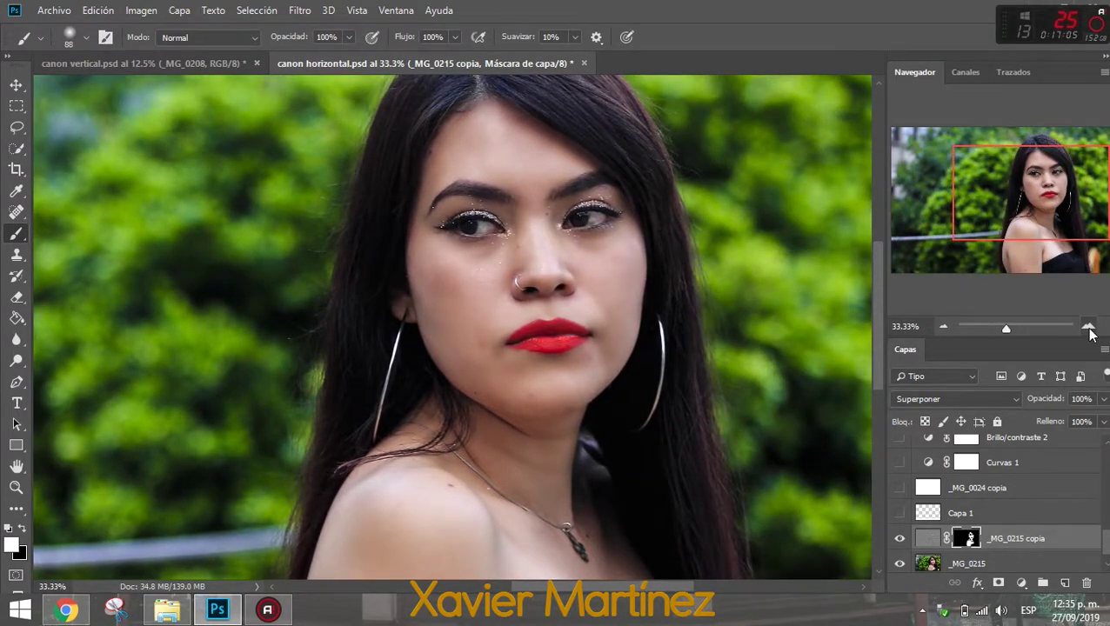
{"action": "left_click", "coordinate": [1088, 328]}
{"action": "left_click", "coordinate": [928, 538]}
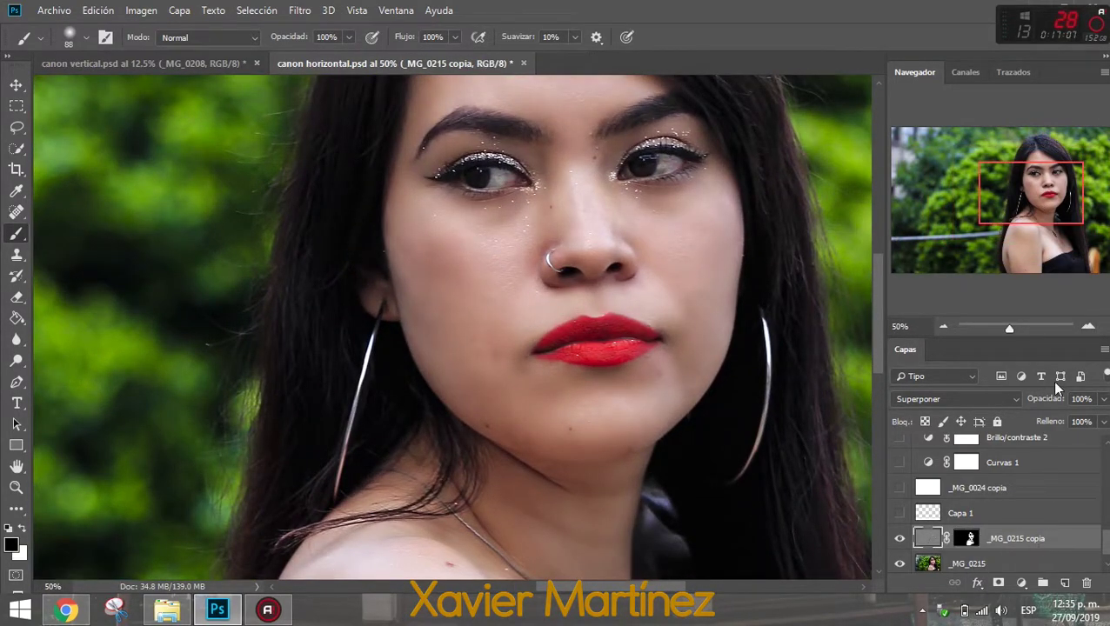
{"action": "left_click_drag", "start_coordinate": [1043, 208], "coordinate": [1050, 200]}
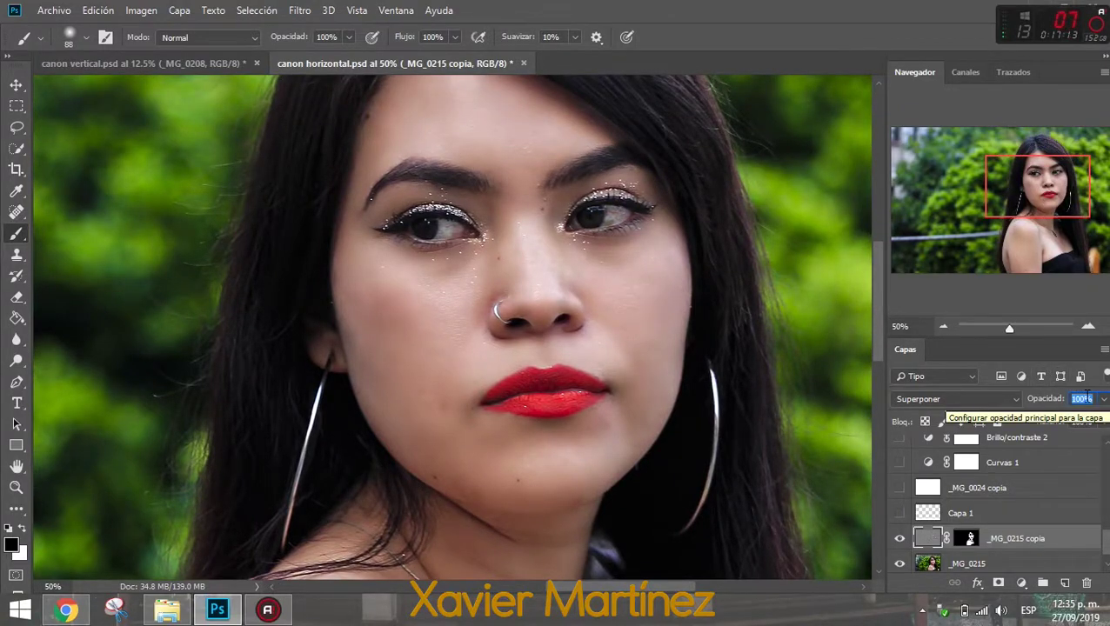
Set _MG_0215 copia opacity to 70%, compare with visibility toggled, then zoom to 100%
{"action": "type", "text": "6"}
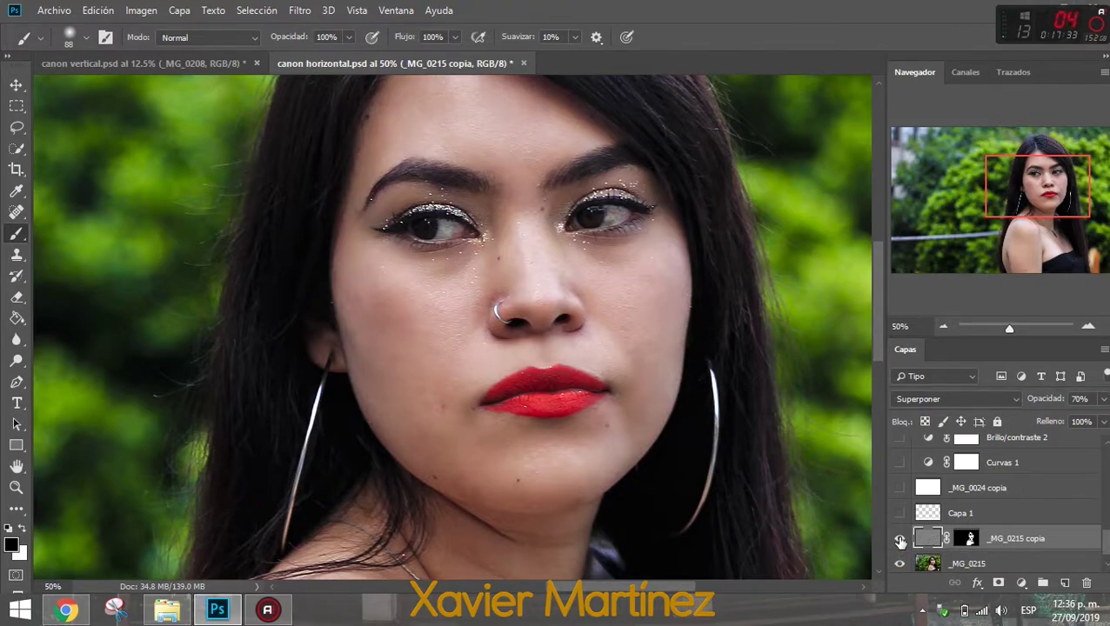
{"action": "left_click", "coordinate": [901, 541]}
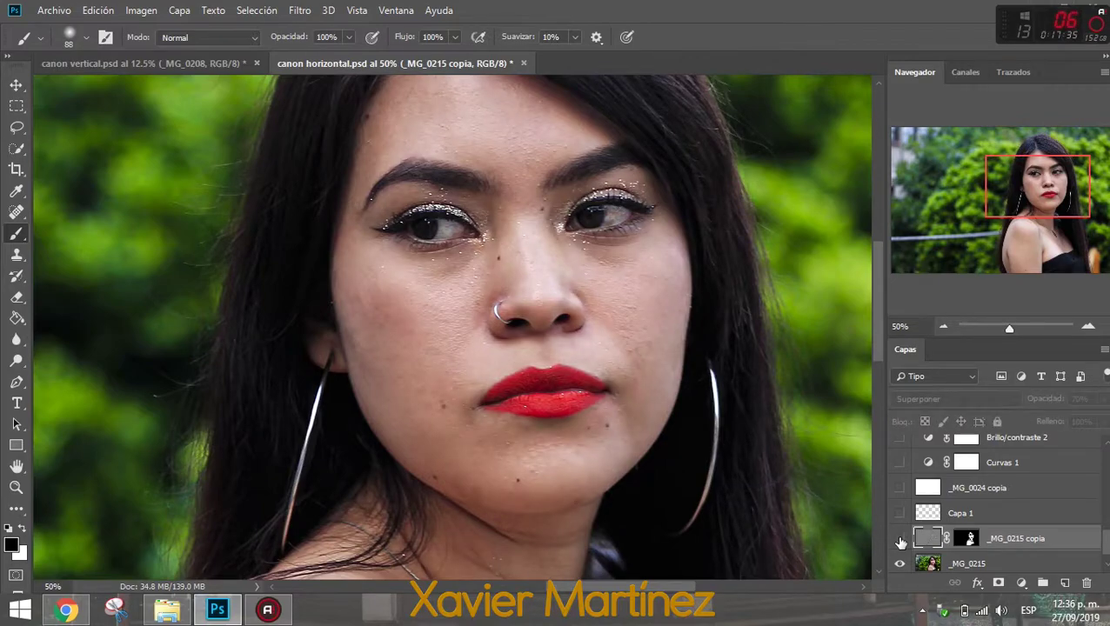
{"action": "left_click", "coordinate": [901, 541]}
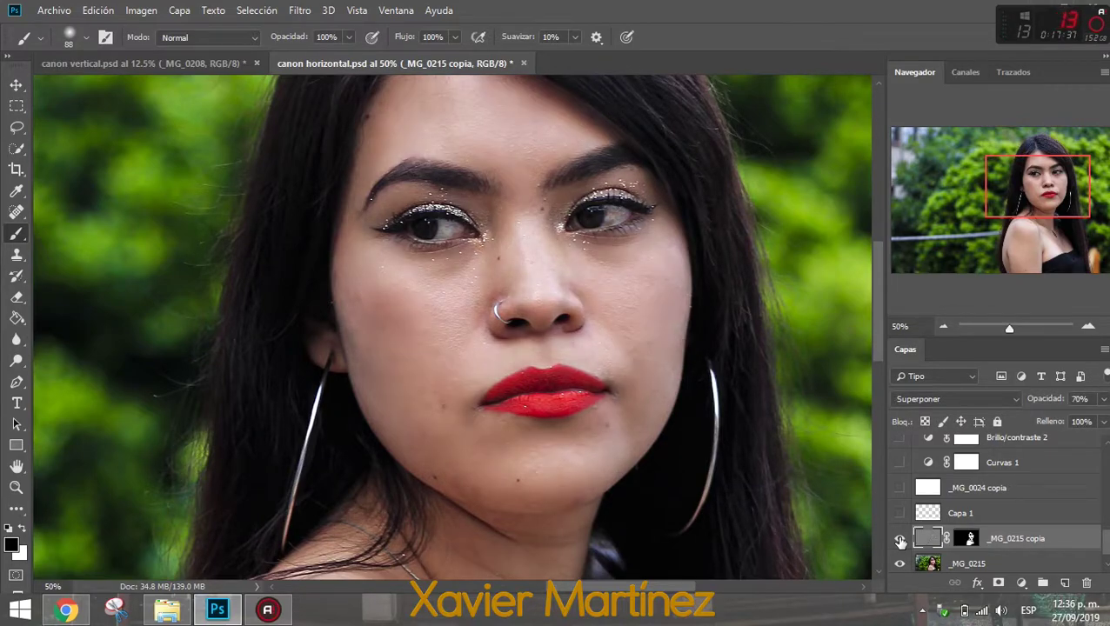
{"action": "left_click", "coordinate": [900, 541]}
{"action": "left_click", "coordinate": [900, 541]}
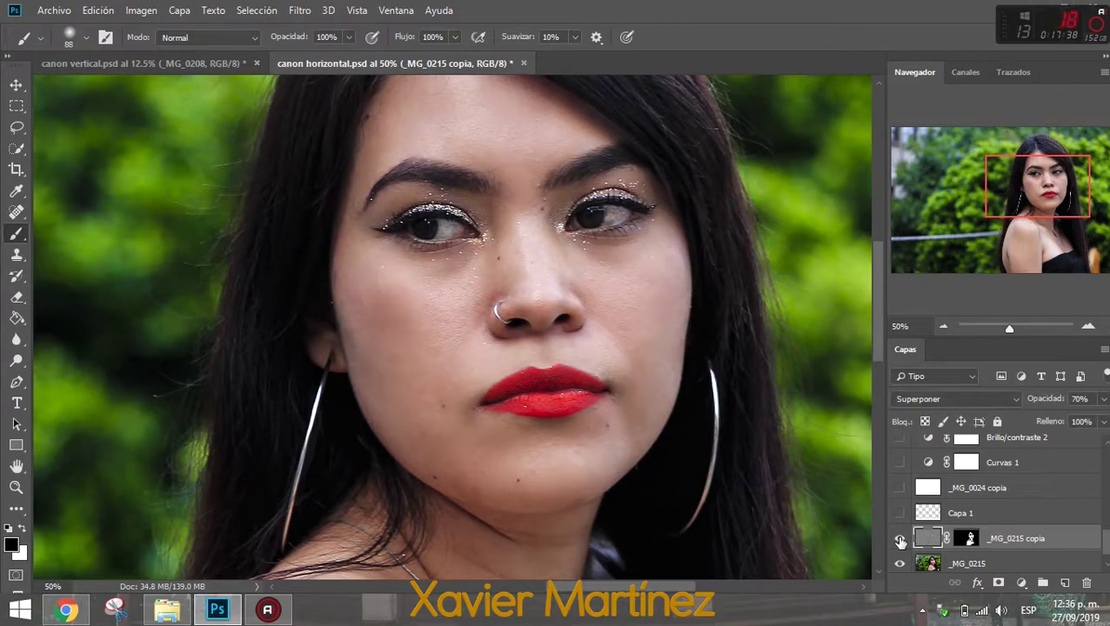
{"action": "left_click", "coordinate": [1088, 327]}
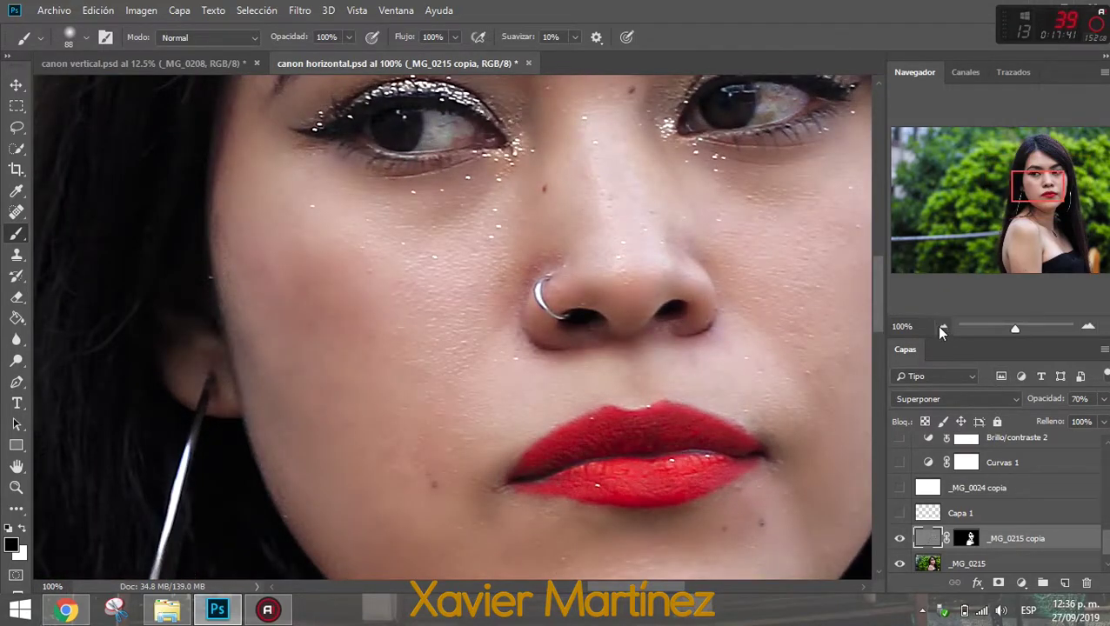
Zoom the Navigator out to 16.67% so the full portrait fits the window
{"action": "mouse_move", "coordinate": [1035, 189]}
{"action": "left_mouse_down"}
{"action": "mouse_move", "coordinate": [1038, 171]}
{"action": "mouse_move", "coordinate": [1037, 181]}
{"action": "left_mouse_up"}
{"action": "left_click", "coordinate": [942, 326]}
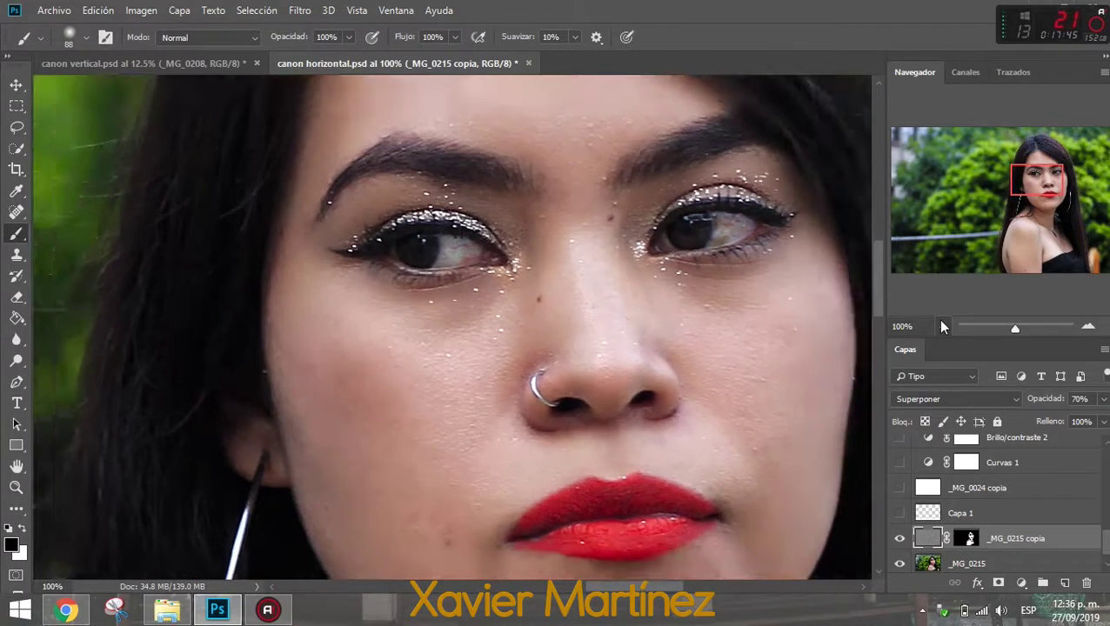
{"action": "left_click", "coordinate": [942, 326]}
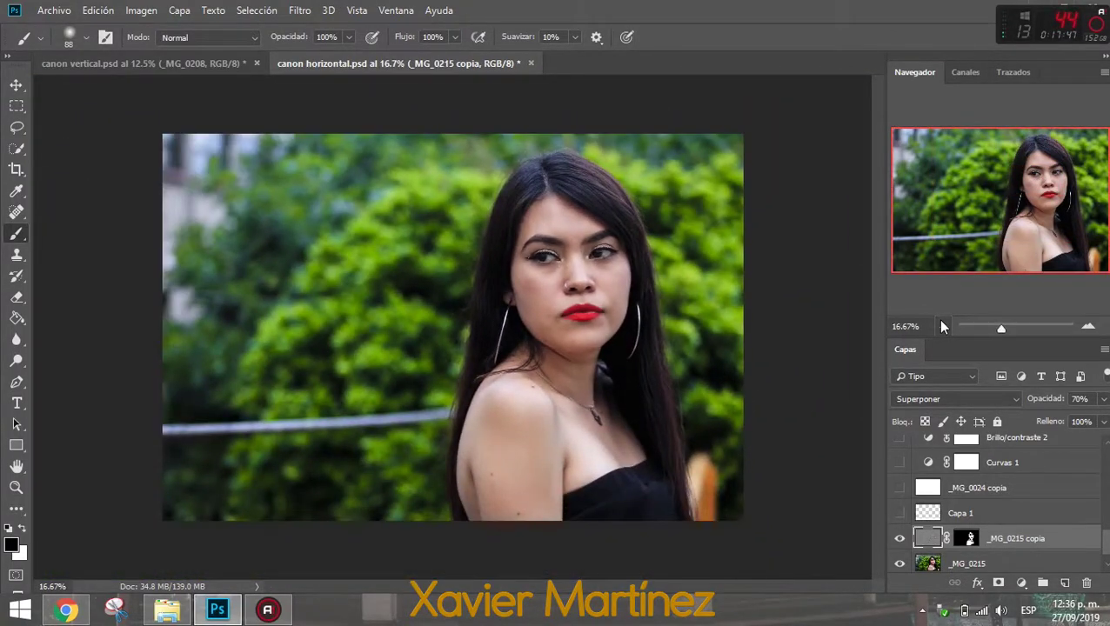
{"action": "scroll", "coordinate": [1098, 548], "scroll_direction": "down", "scroll_amount": 1}
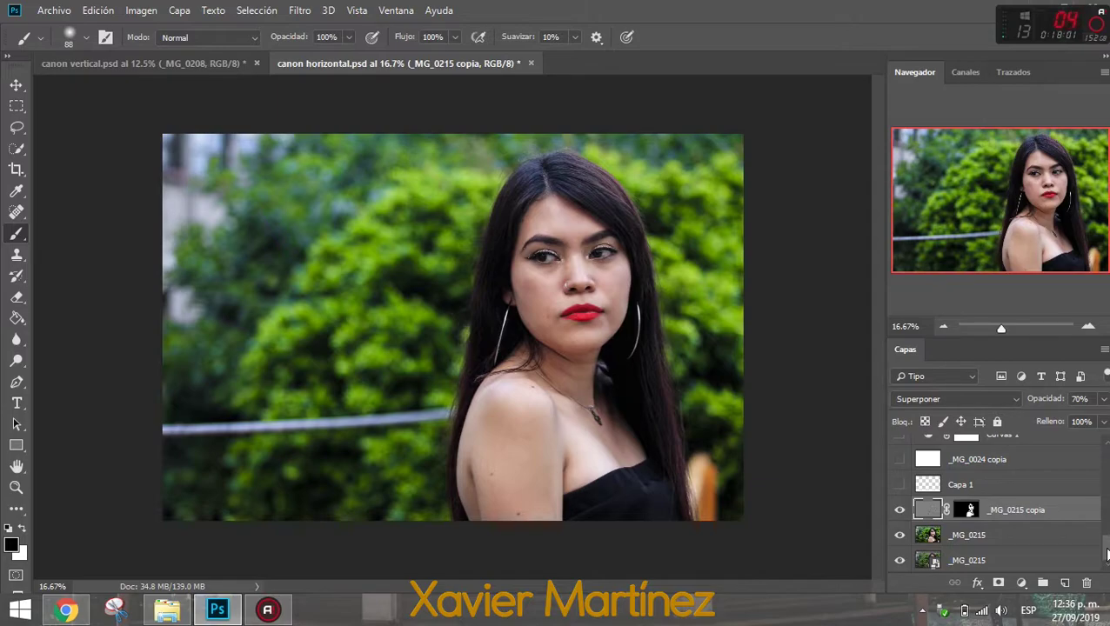
{"action": "left_click", "coordinate": [1032, 538]}
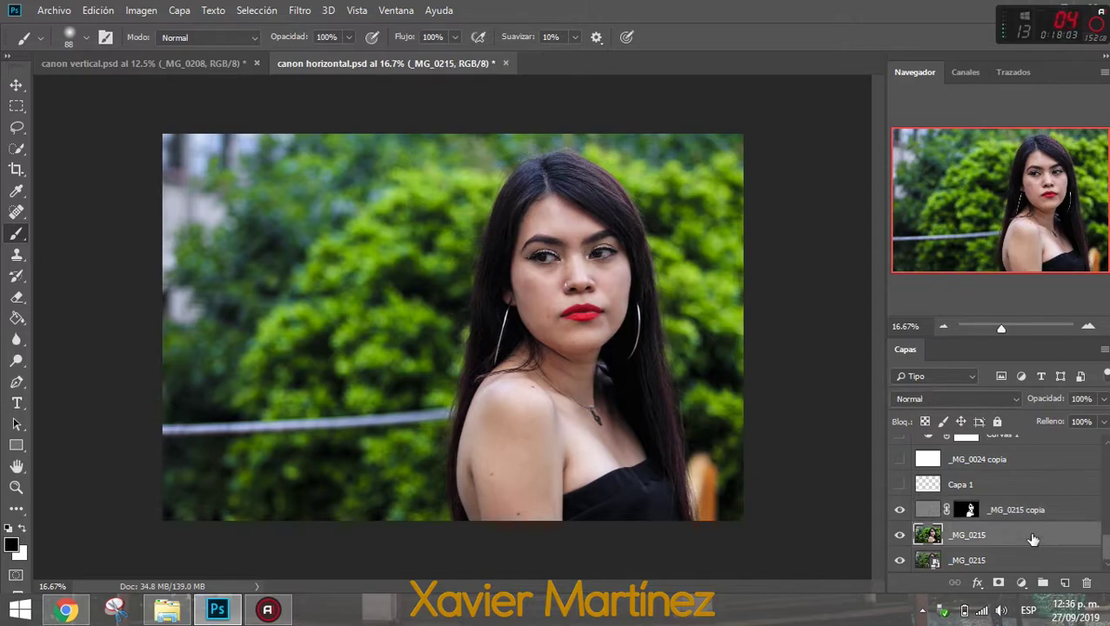
{"action": "left_click", "coordinate": [1022, 590]}
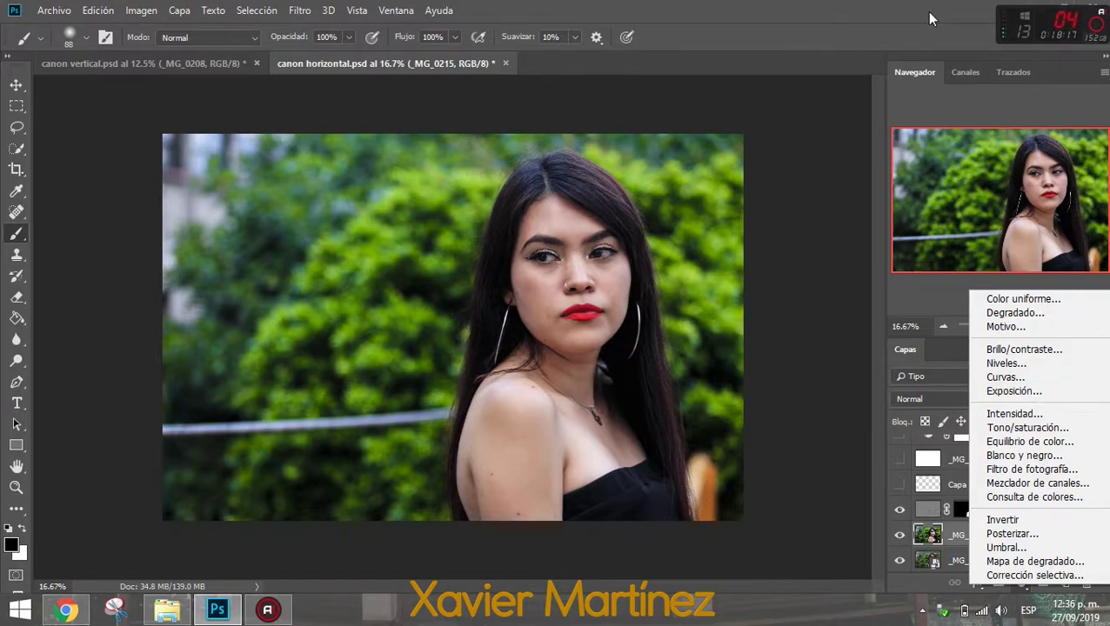
{"action": "key", "text": "Escape"}
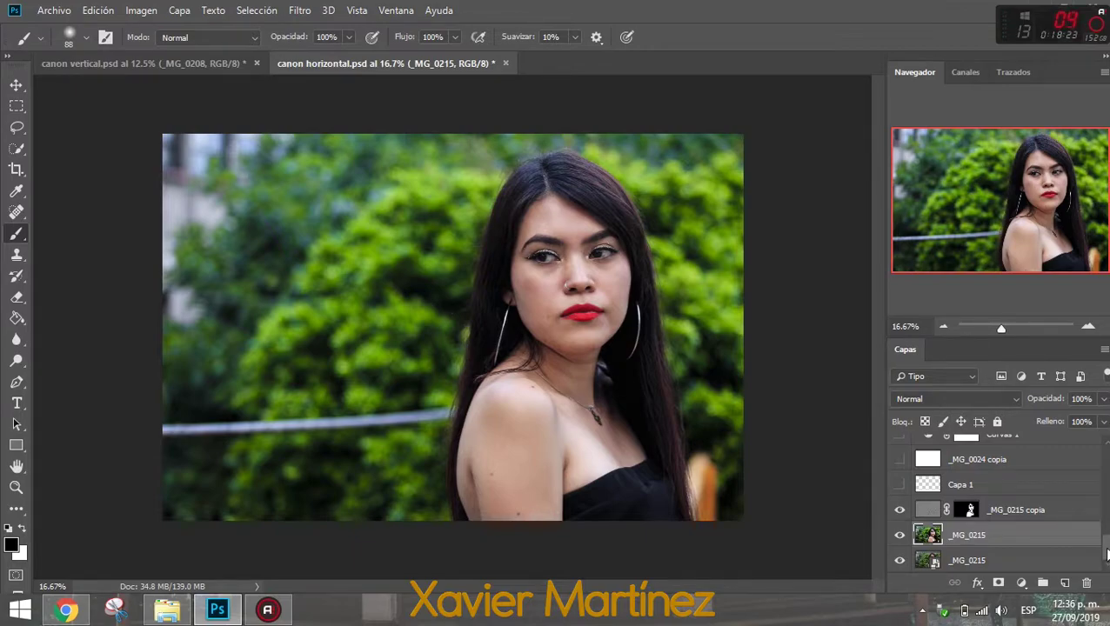
Preview the Curvas 1 and Brillo/contraste 2 copia adjustments
{"action": "left_click_drag", "start_coordinate": [1106, 554], "coordinate": [1105, 461]}
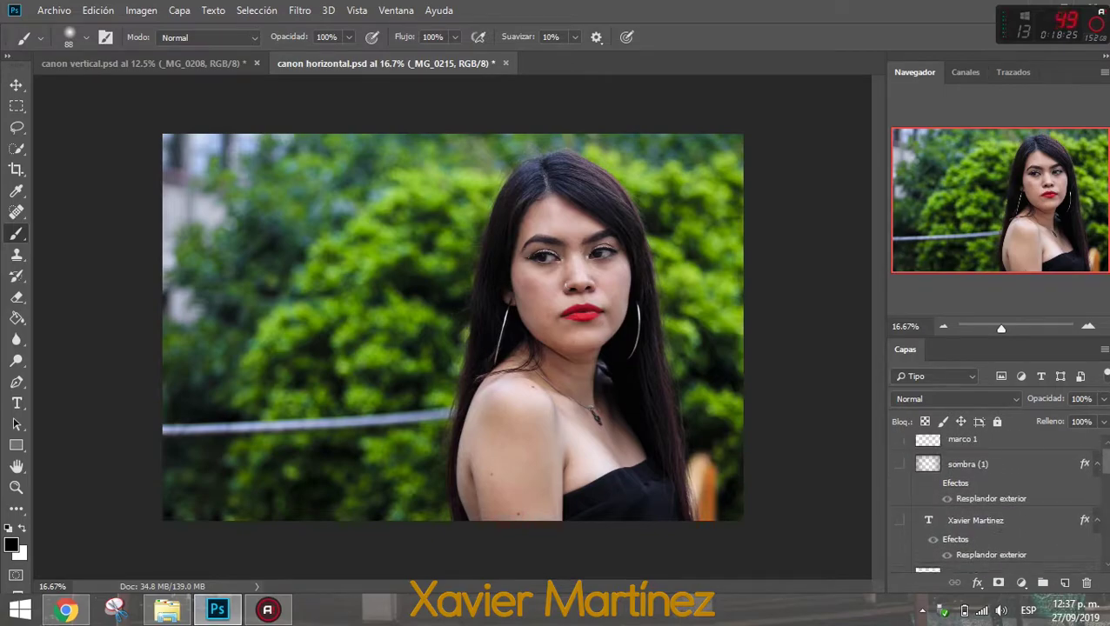
{"action": "scroll", "coordinate": [1009, 500], "scroll_direction": "down", "scroll_amount": 3}
{"action": "scroll", "coordinate": [1009, 500], "scroll_direction": "down", "scroll_amount": 3}
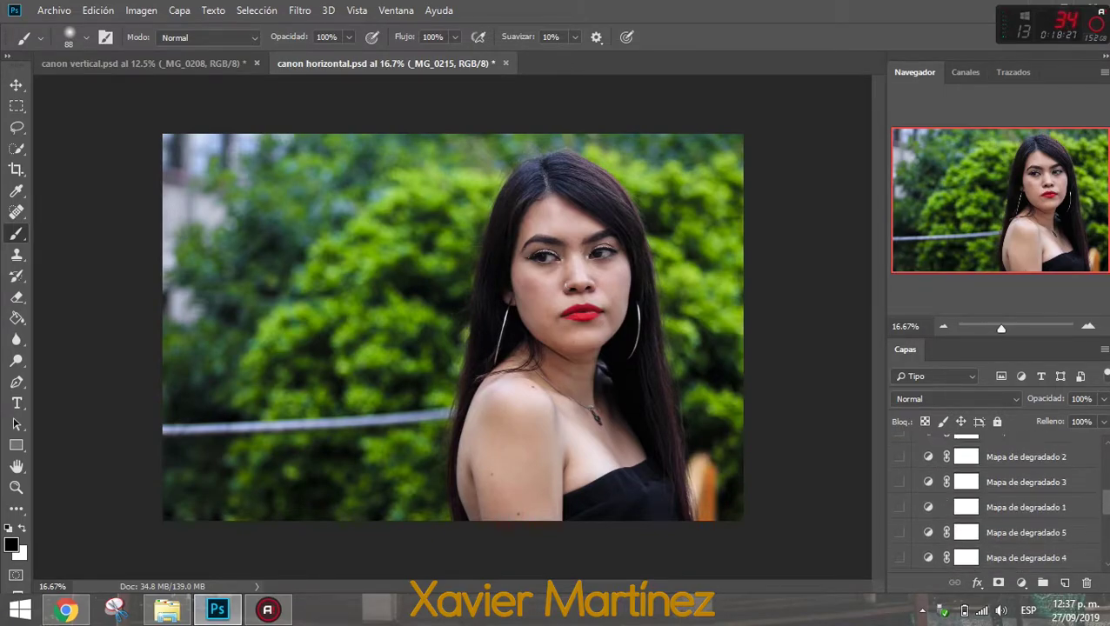
{"action": "left_click_drag", "start_coordinate": [1106, 502], "coordinate": [1107, 530]}
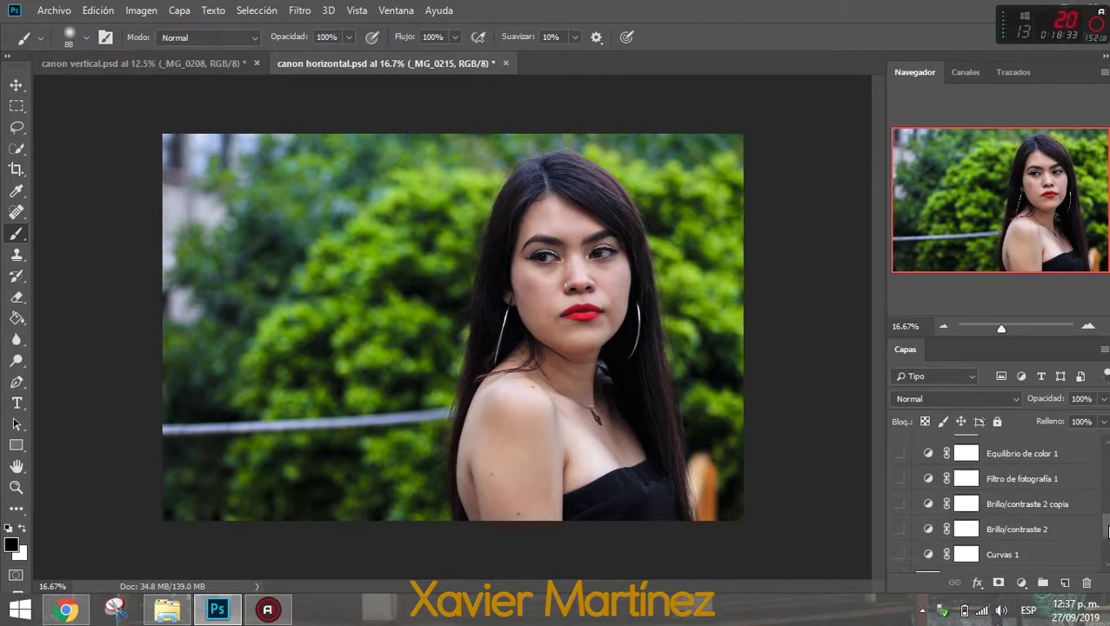
{"action": "left_click", "coordinate": [903, 554]}
{"action": "left_click_drag", "start_coordinate": [1106, 521], "coordinate": [1107, 522]}
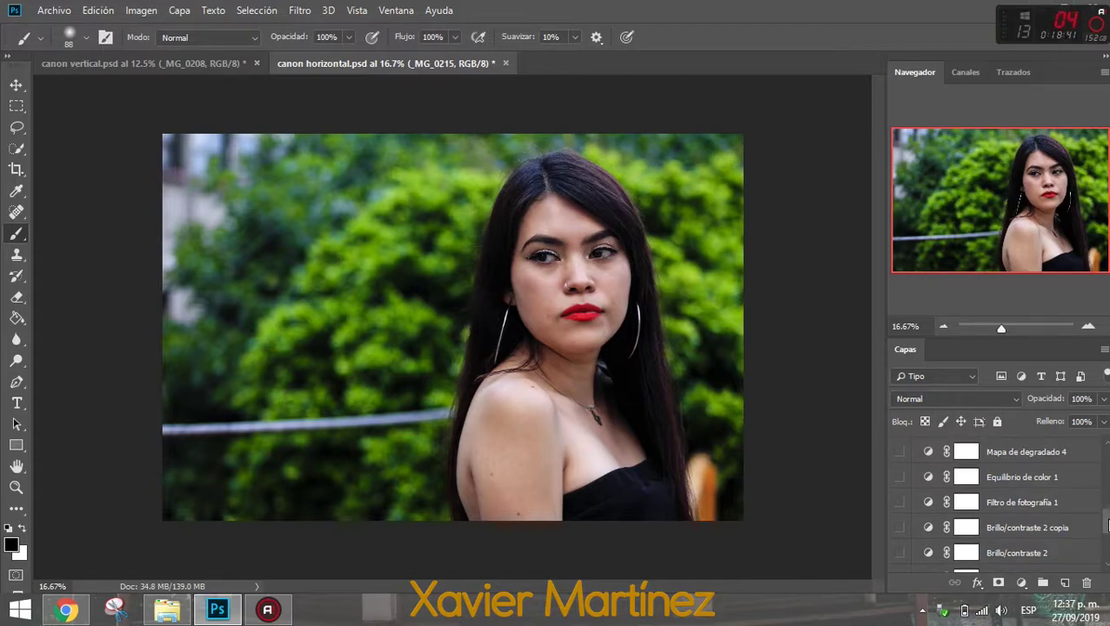
{"action": "left_click", "coordinate": [900, 528]}
Try Equilibrio de color 1 and Mapa de degradado 4 and 5, then hide them
{"action": "scroll", "coordinate": [1000, 505], "scroll_direction": "up", "scroll_amount": 1}
{"action": "scroll", "coordinate": [896, 539], "scroll_direction": "up", "scroll_amount": 1}
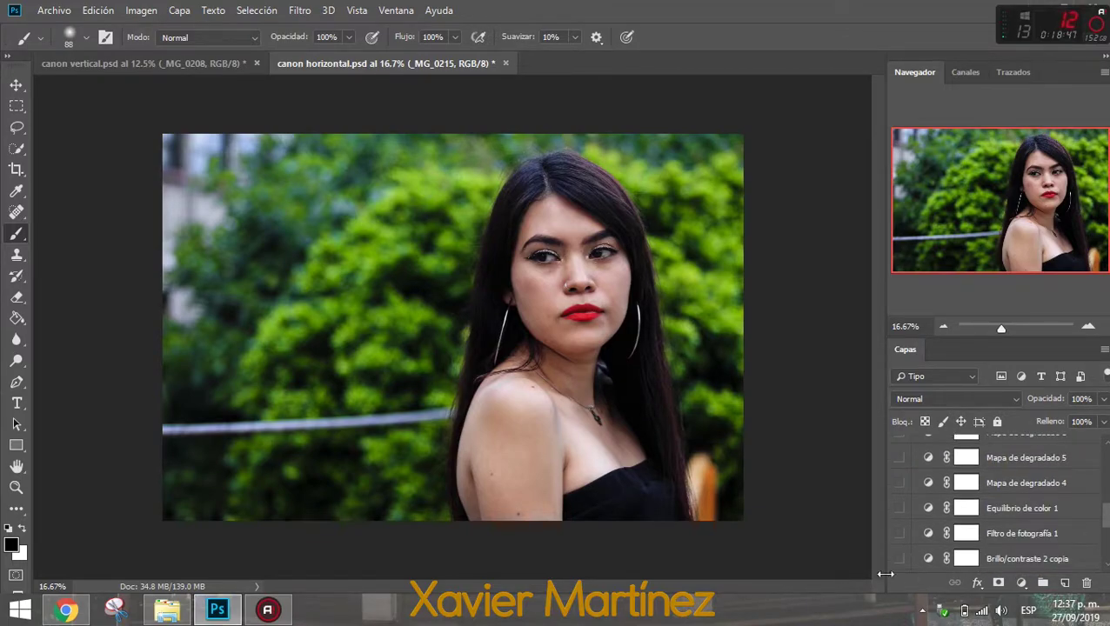
{"action": "left_click", "coordinate": [901, 508]}
{"action": "left_click", "coordinate": [901, 509]}
{"action": "left_click", "coordinate": [901, 483]}
{"action": "left_click", "coordinate": [899, 458]}
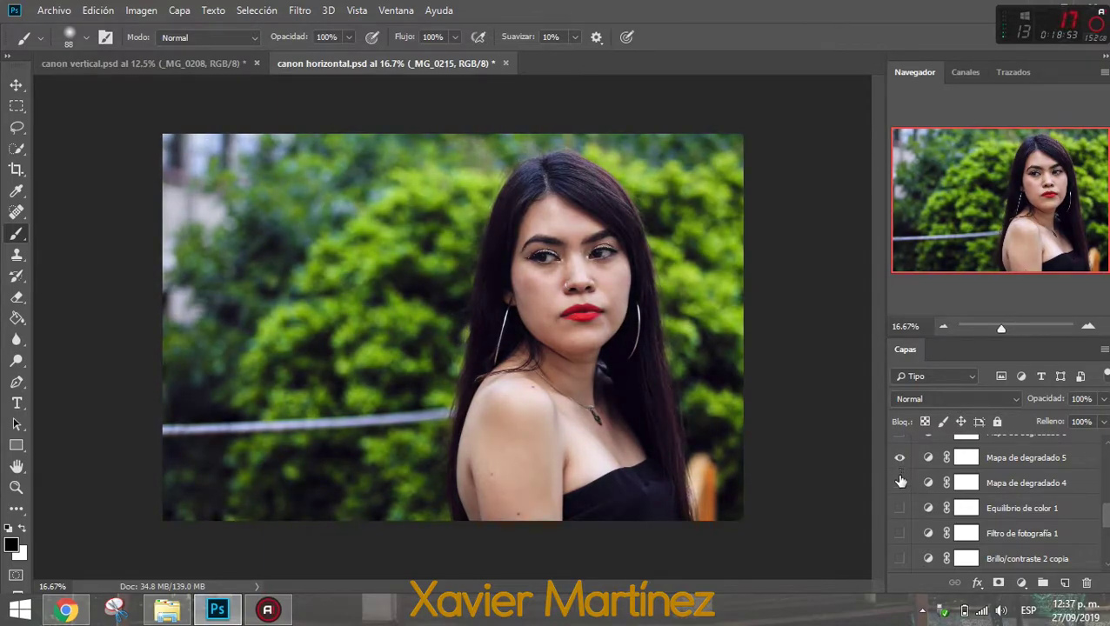
{"action": "left_click", "coordinate": [900, 458]}
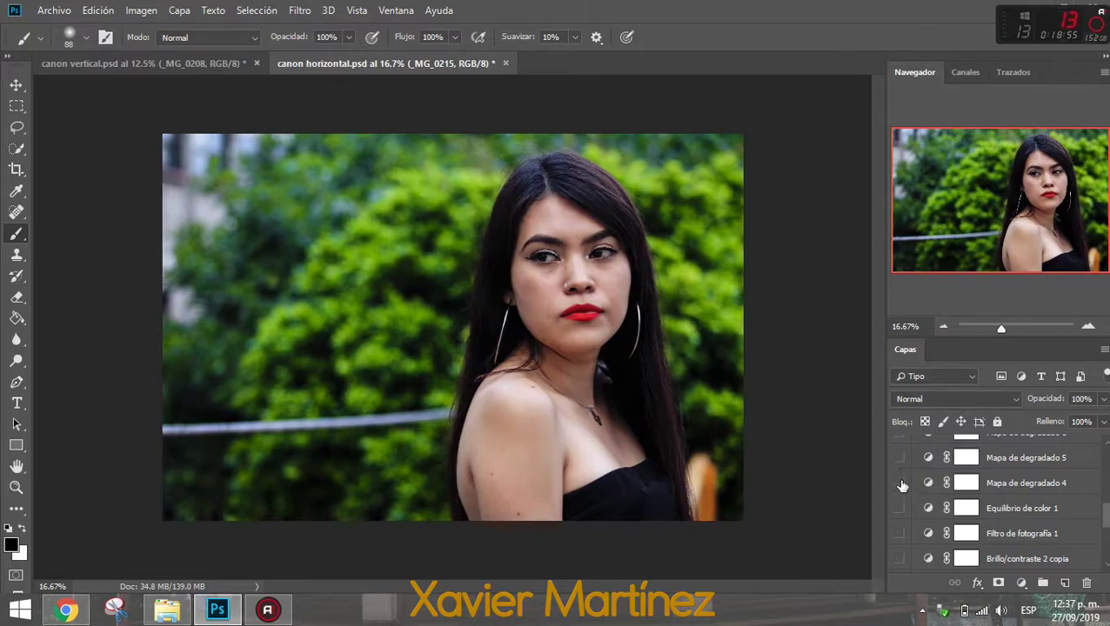
{"action": "left_click", "coordinate": [901, 484]}
{"action": "left_click", "coordinate": [901, 508]}
{"action": "left_click", "coordinate": [902, 509]}
Turn on Mapa de degradado 1 and preview Mapa de degradado 2
{"action": "scroll", "coordinate": [1067, 505], "scroll_direction": "up", "scroll_amount": 2}
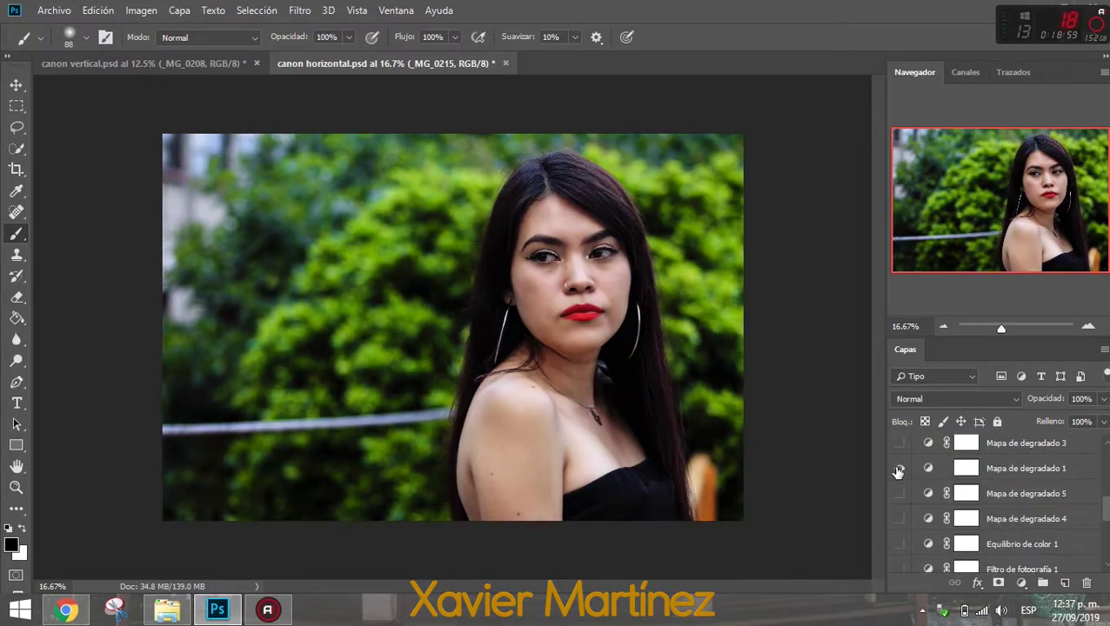
{"action": "left_click", "coordinate": [899, 469]}
{"action": "scroll", "coordinate": [998, 501], "scroll_direction": "up", "scroll_amount": 1}
{"action": "scroll", "coordinate": [998, 501], "scroll_direction": "up", "scroll_amount": 1}
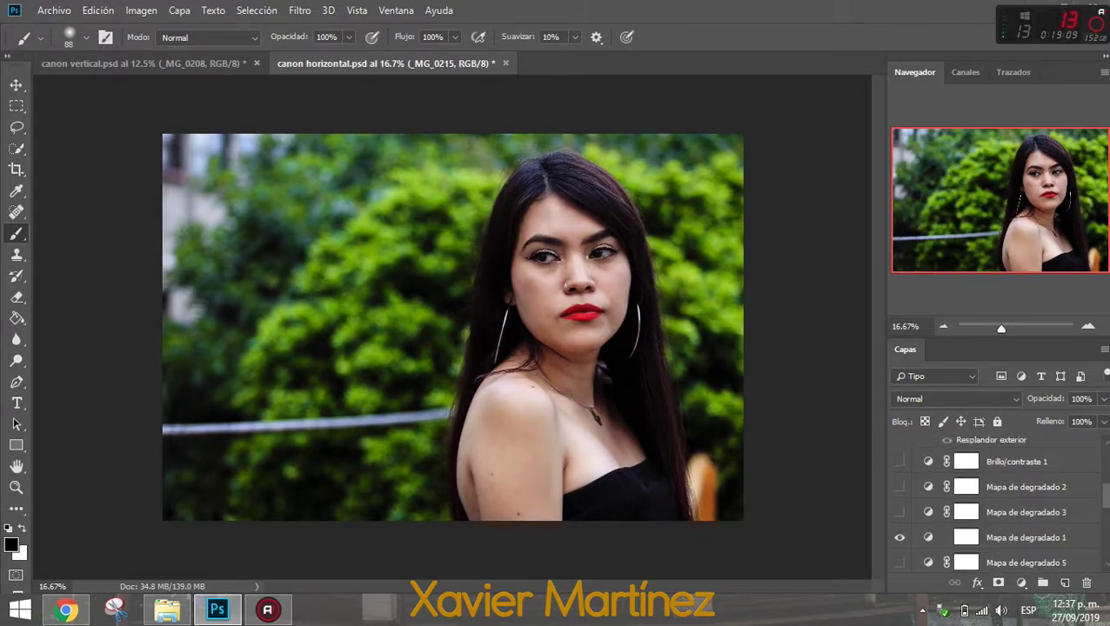
{"action": "scroll", "coordinate": [998, 501], "scroll_direction": "up", "scroll_amount": 1}
{"action": "scroll", "coordinate": [998, 501], "scroll_direction": "up", "scroll_amount": 3}
{"action": "scroll", "coordinate": [998, 501], "scroll_direction": "down", "scroll_amount": 1}
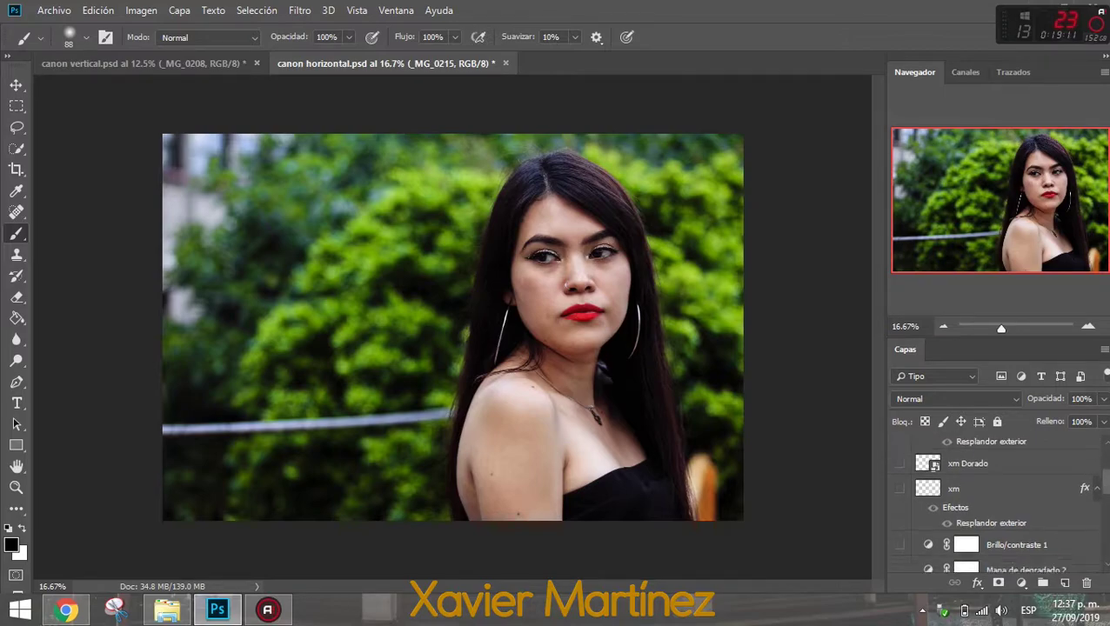
{"action": "scroll", "coordinate": [998, 501], "scroll_direction": "down", "scroll_amount": 1}
{"action": "scroll", "coordinate": [952, 493], "scroll_direction": "down", "scroll_amount": 1}
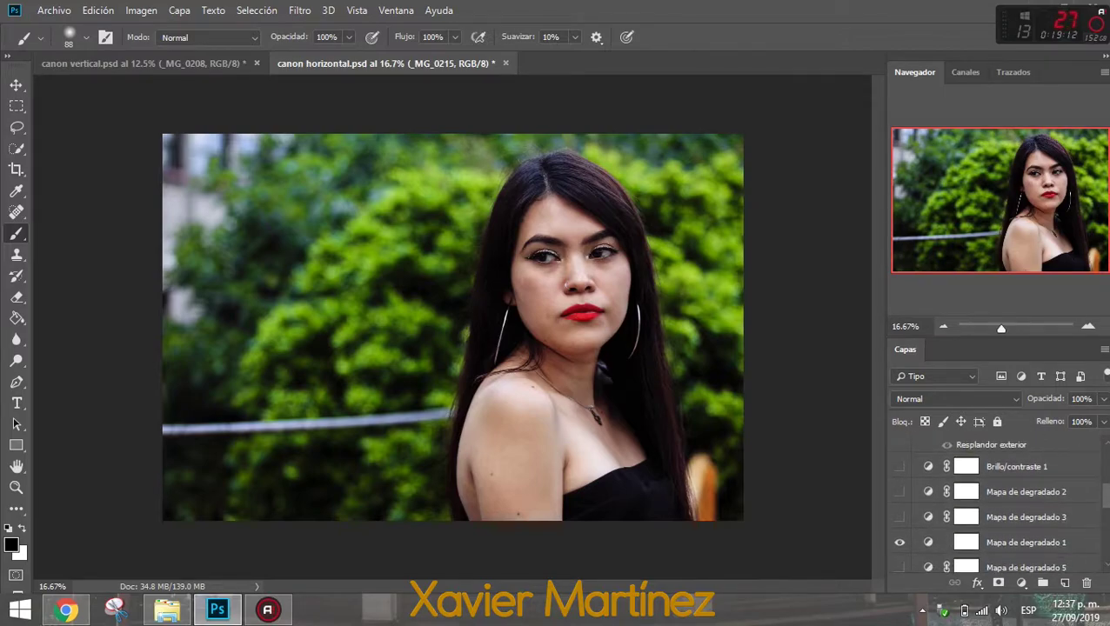
{"action": "left_click", "coordinate": [900, 492]}
{"action": "left_click_drag", "start_coordinate": [1104, 496], "coordinate": [1106, 550]}
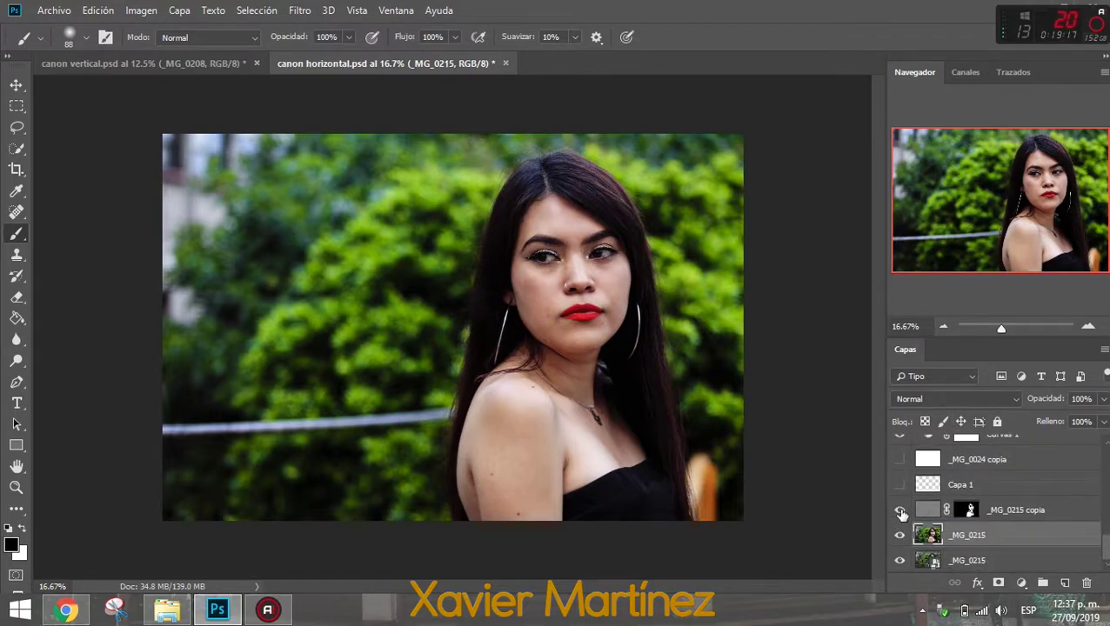
{"action": "left_click", "coordinate": [900, 510]}
{"action": "left_click", "coordinate": [900, 535]}
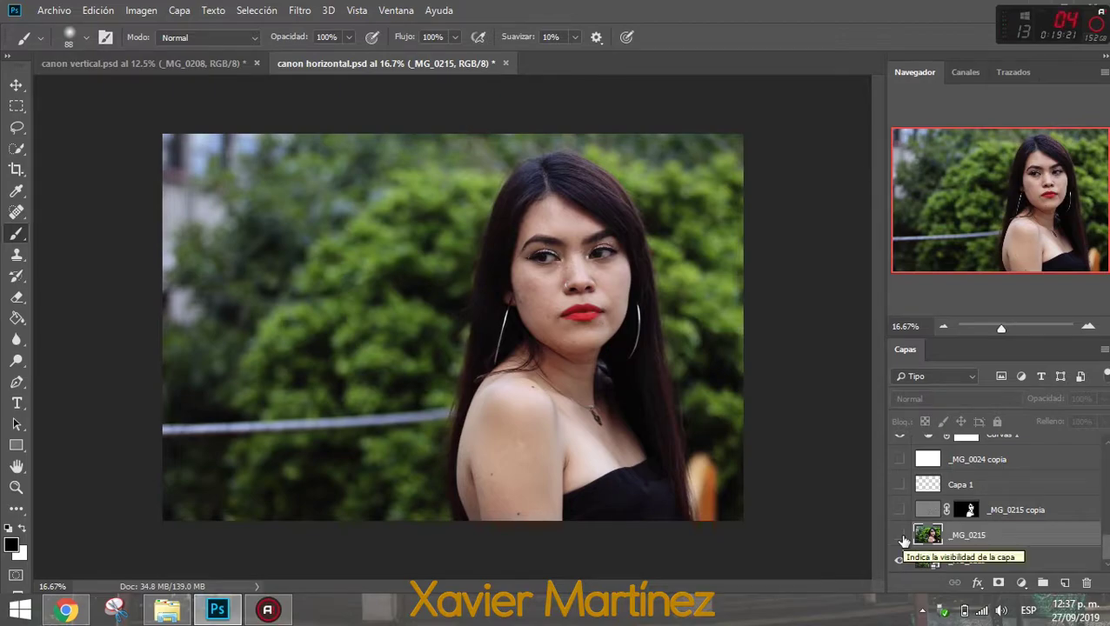
{"action": "left_click", "coordinate": [900, 536]}
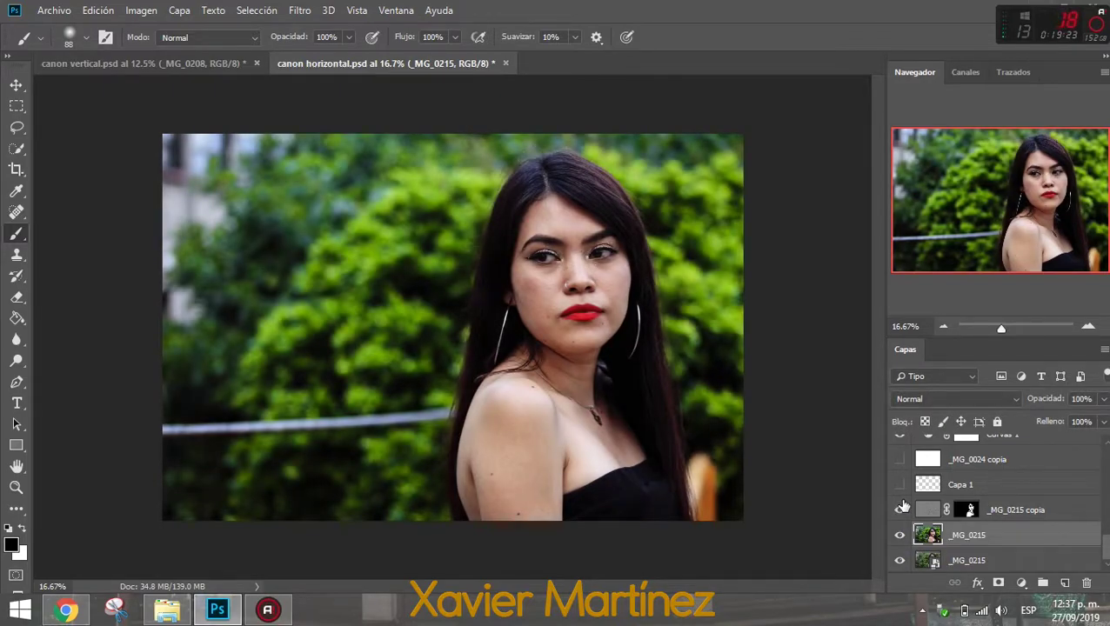
{"action": "left_click", "coordinate": [900, 510]}
{"action": "left_click", "coordinate": [900, 536]}
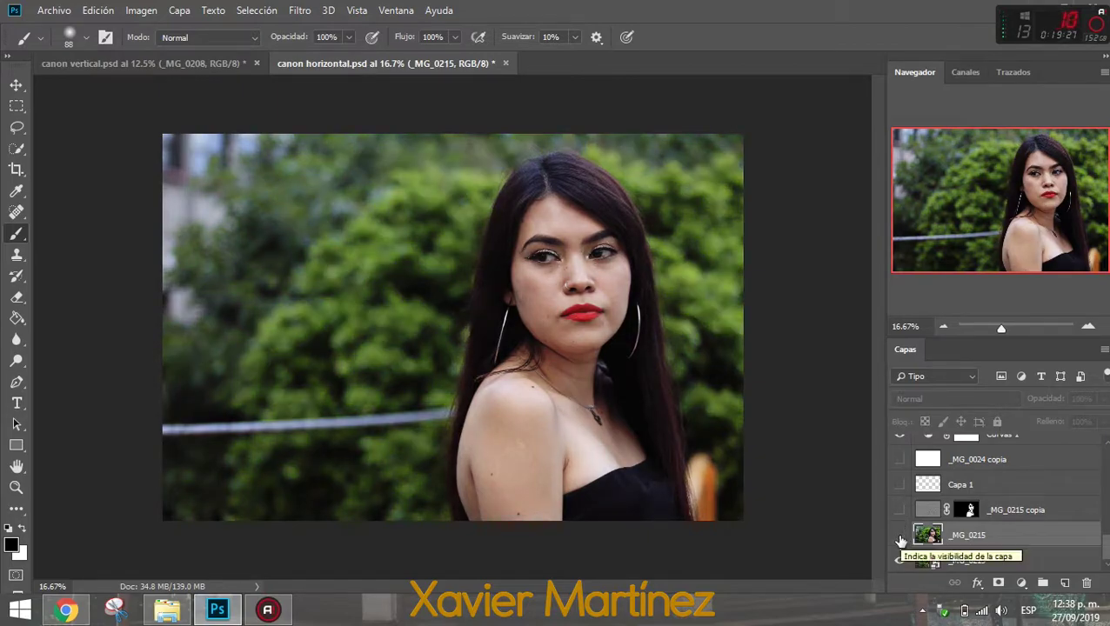
{"action": "left_click", "coordinate": [900, 536]}
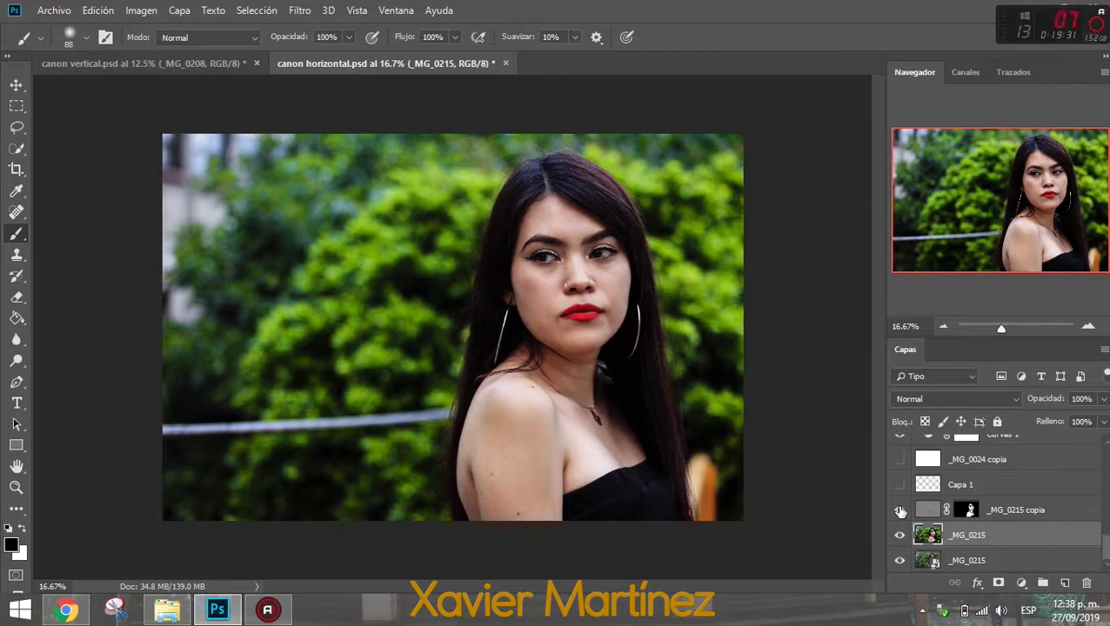
{"action": "left_click", "coordinate": [900, 511]}
Switch to the Move tool (V)
{"action": "key", "text": "v"}
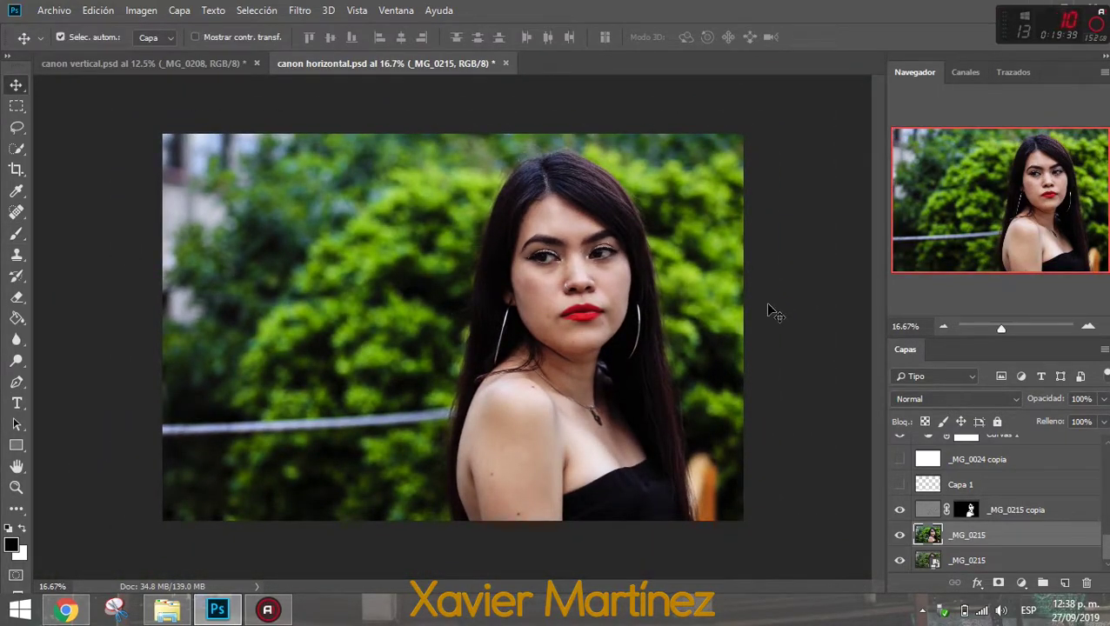